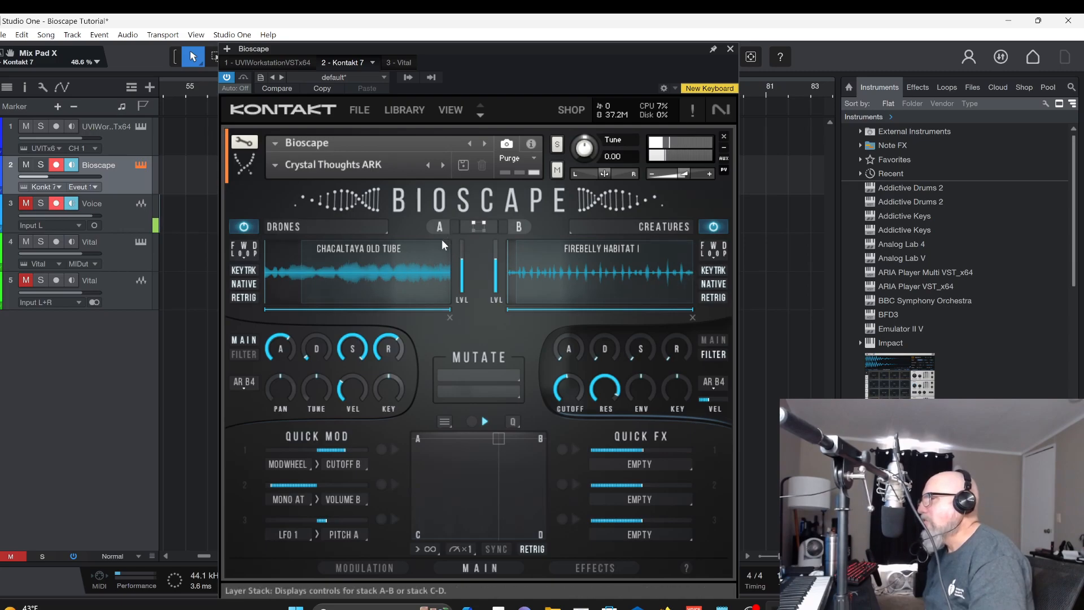
# - Load the factory preset "- INIT - Bioscape" and move the plug-in window slightly
pyautogui.moveTo(497, 439); pyautogui.dragTo(471, 478)
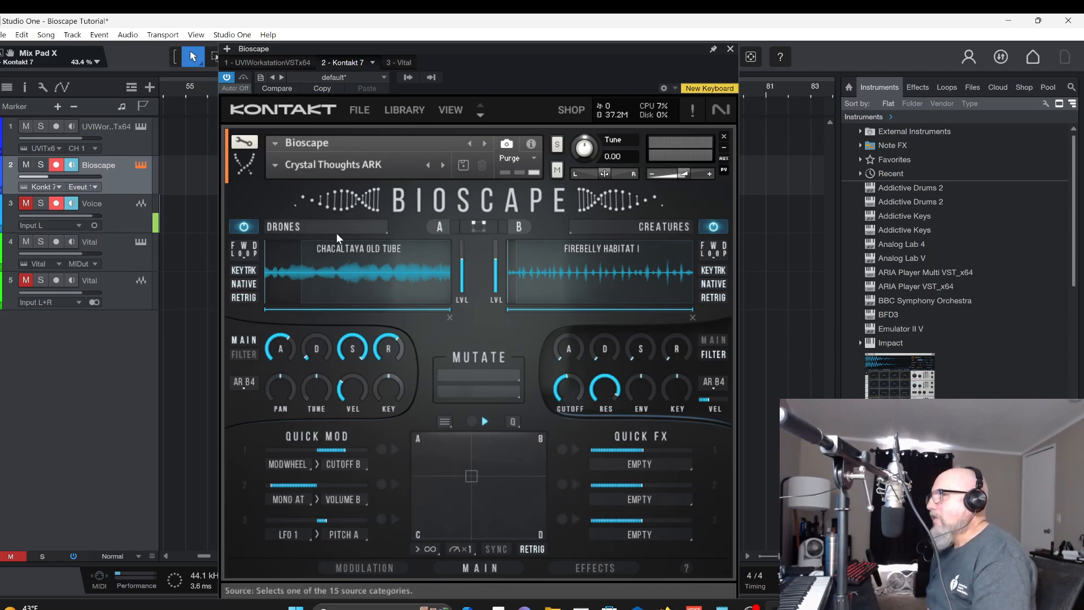
pyautogui.click(274, 165)
pyautogui.moveTo(284, 191)
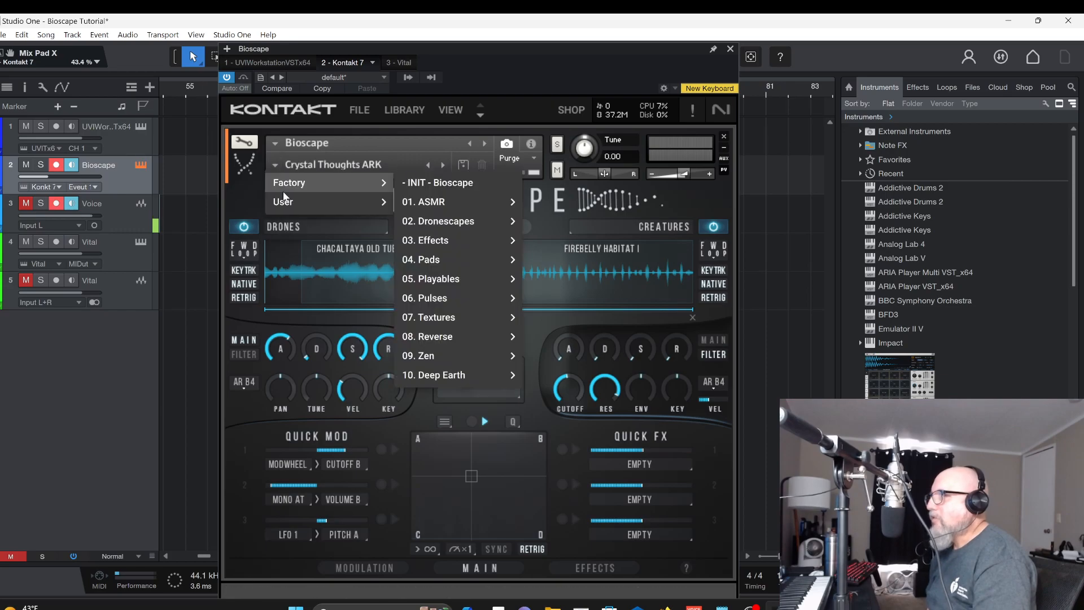
pyautogui.click(431, 180)
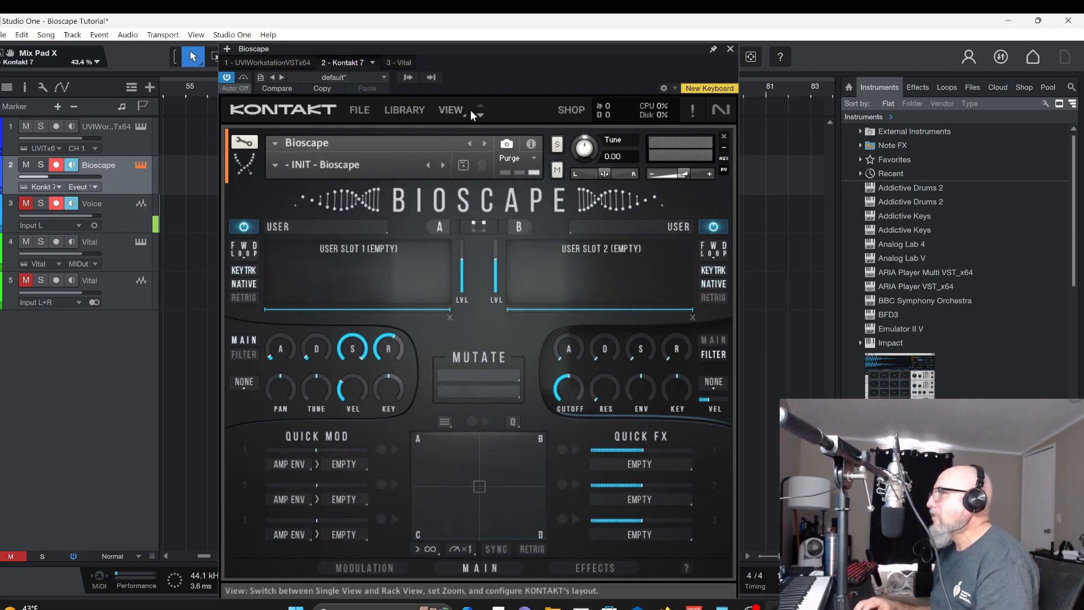
pyautogui.moveTo(483, 48); pyautogui.dragTo(466, 43)
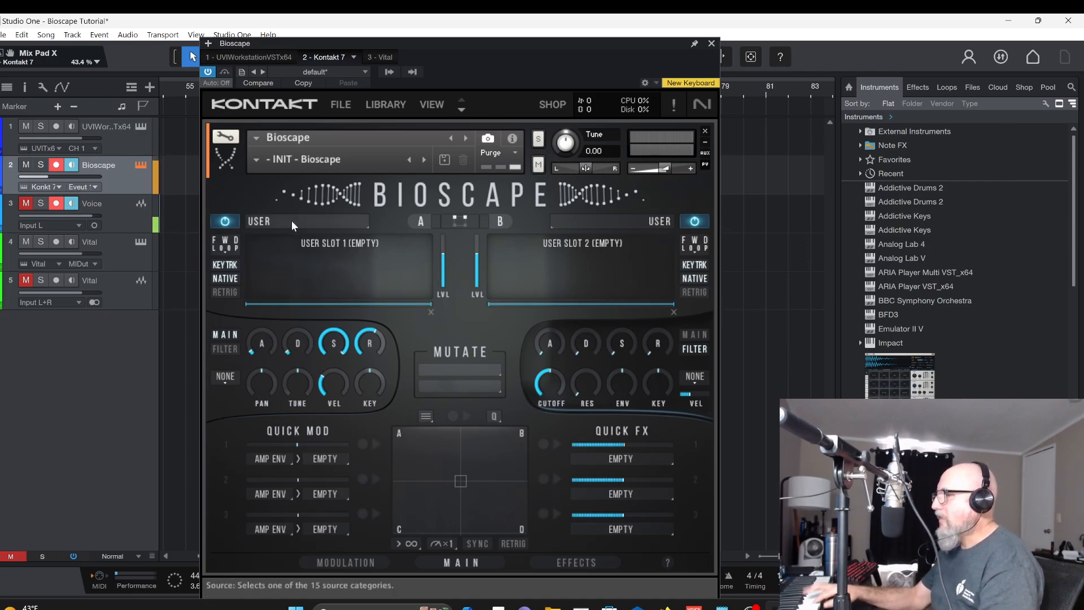
# - View Bioscape's effects and modulation pages, and return to the main page
pyautogui.click(564, 565)
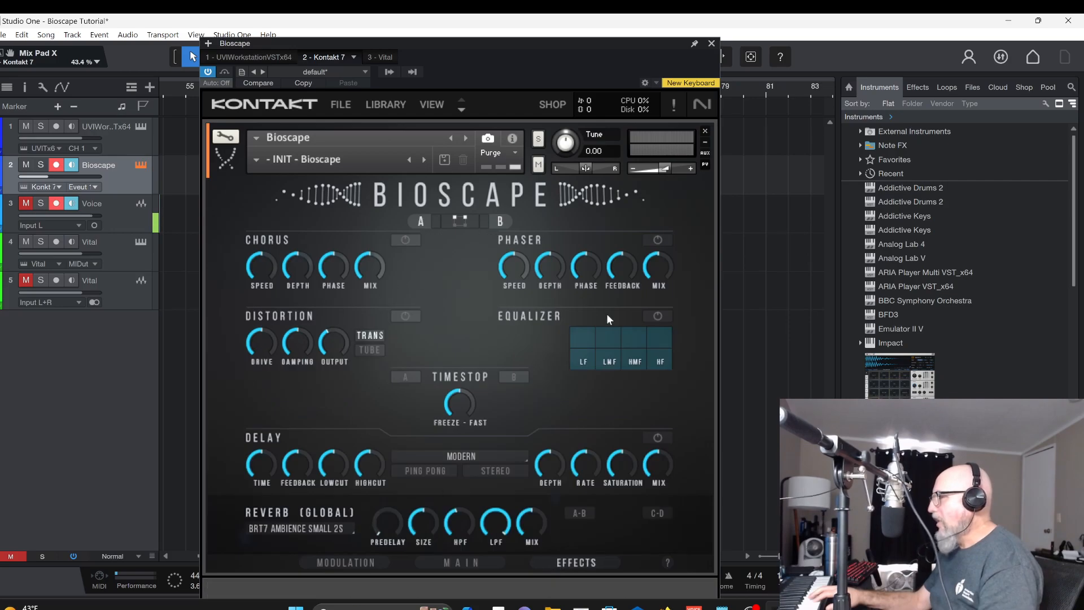
pyautogui.click(364, 561)
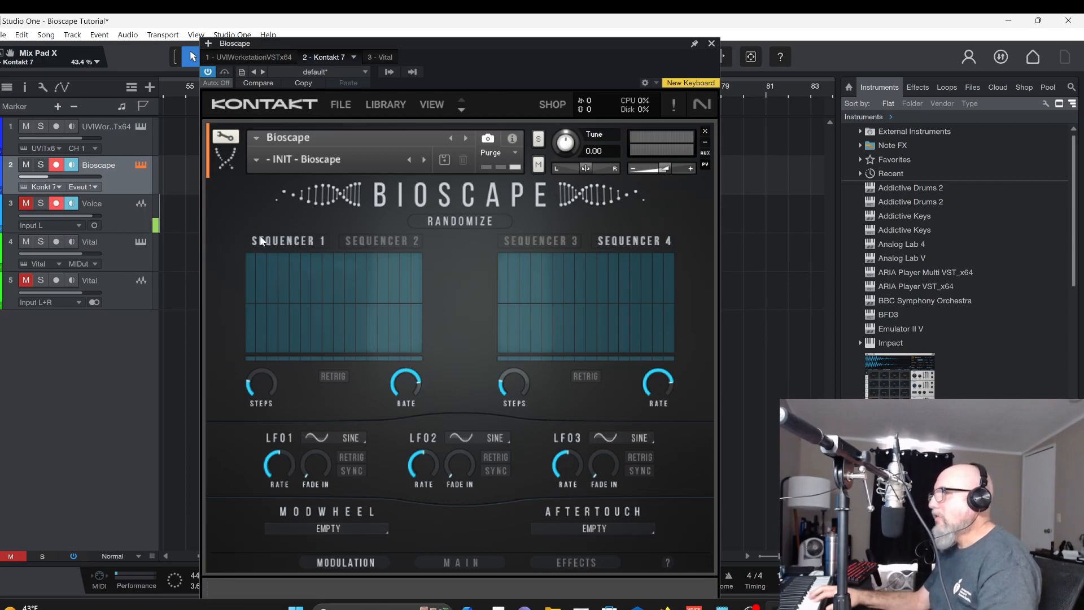
pyautogui.click(442, 559)
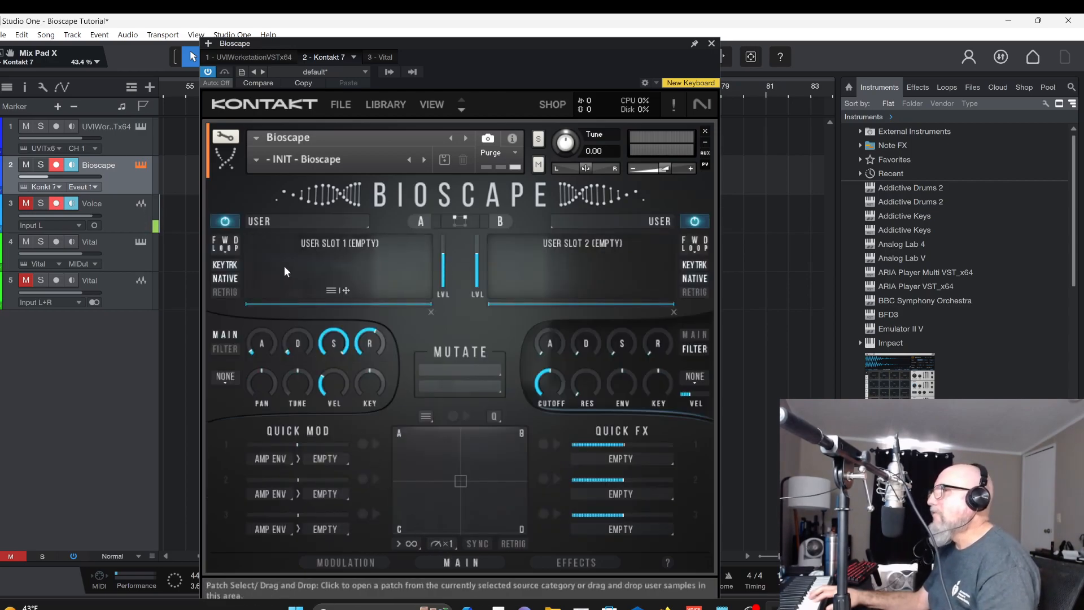
# - Set layer A's source category to Drones, and switch it to XP Aroshanti
pyautogui.click(300, 217)
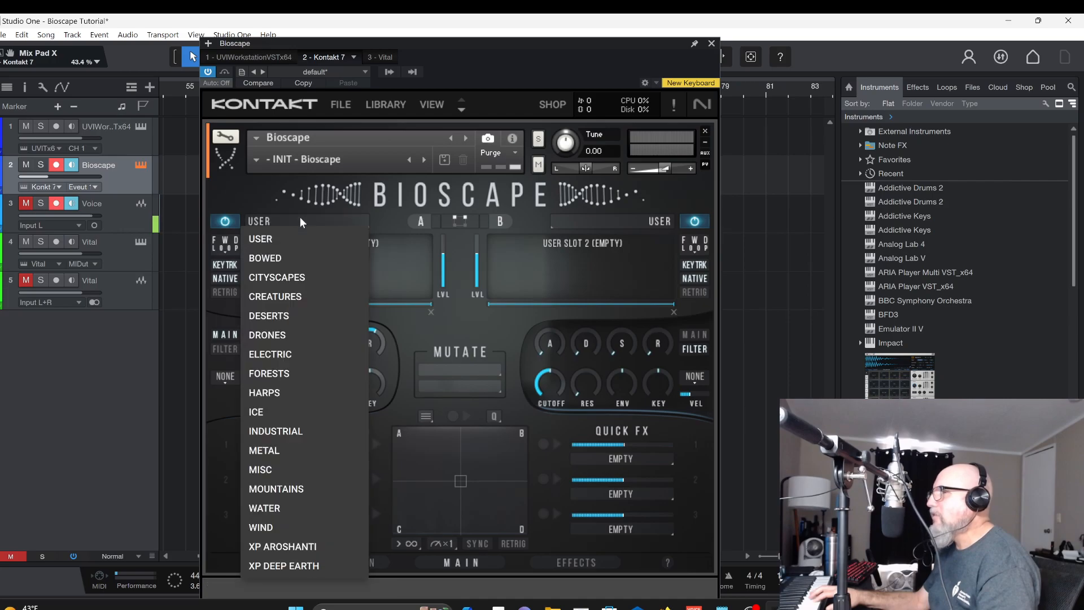
pyautogui.click(293, 338)
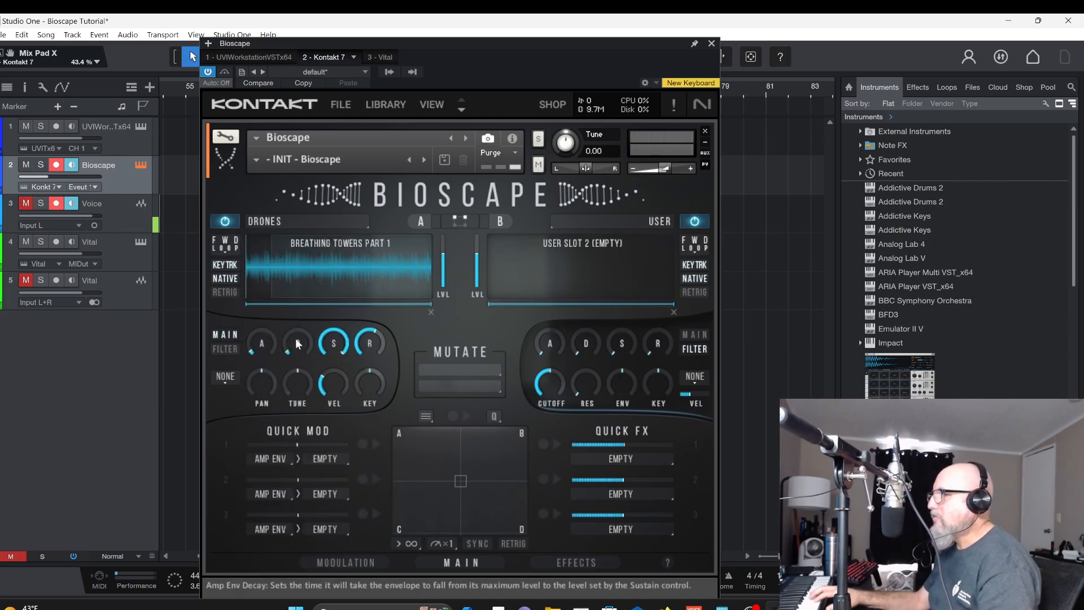
pyautogui.click(297, 222)
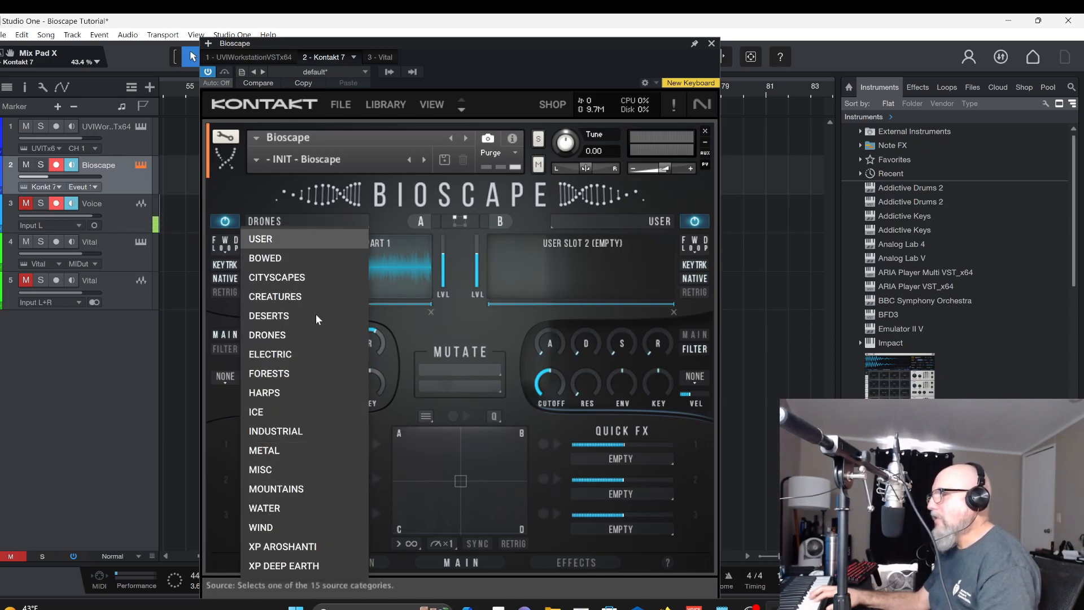
pyautogui.click(329, 548)
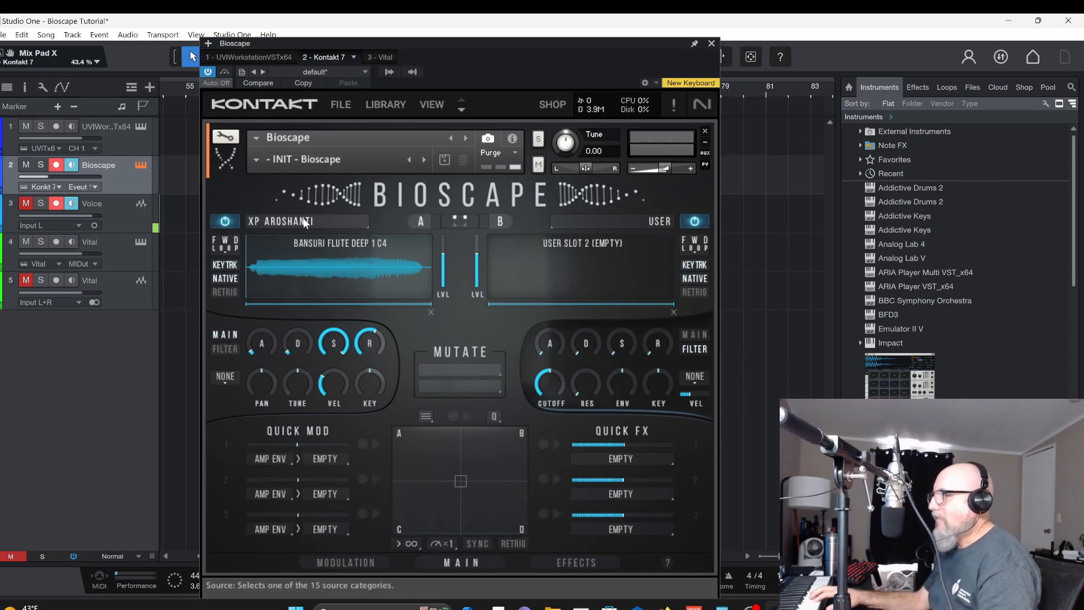
# - Load the Cardboard Tube Drone C2 patch into layer A
pyautogui.click(330, 250)
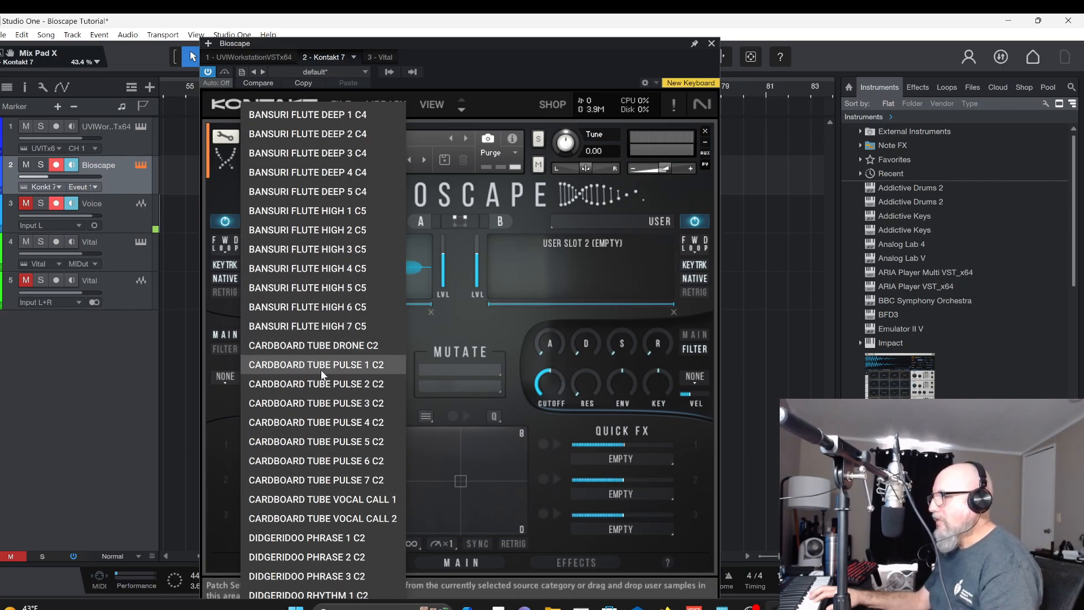
pyautogui.scroll(-1, 318, 345)
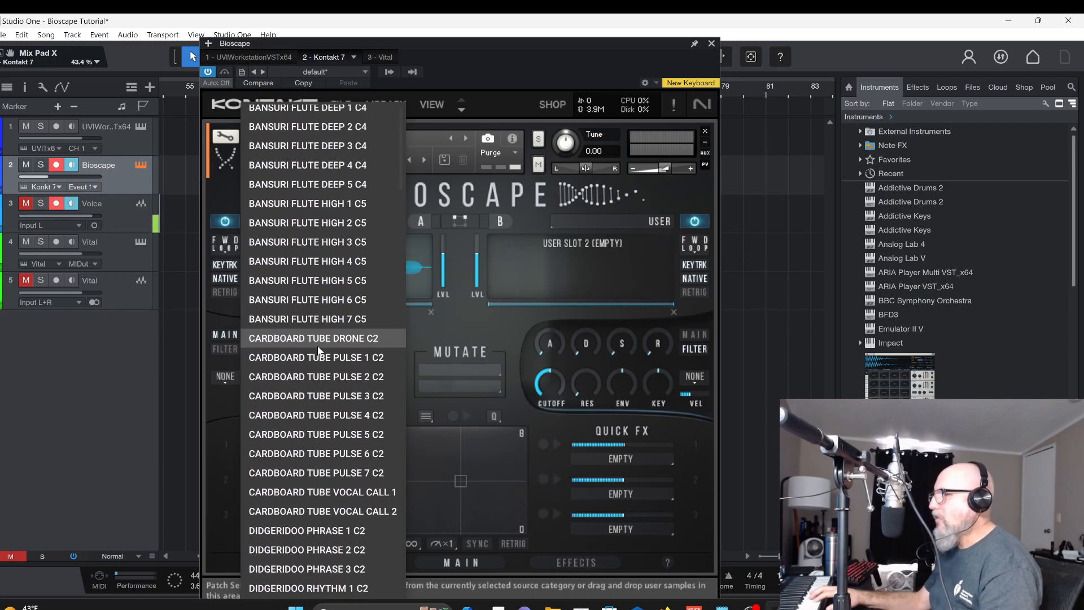
pyautogui.click(317, 339)
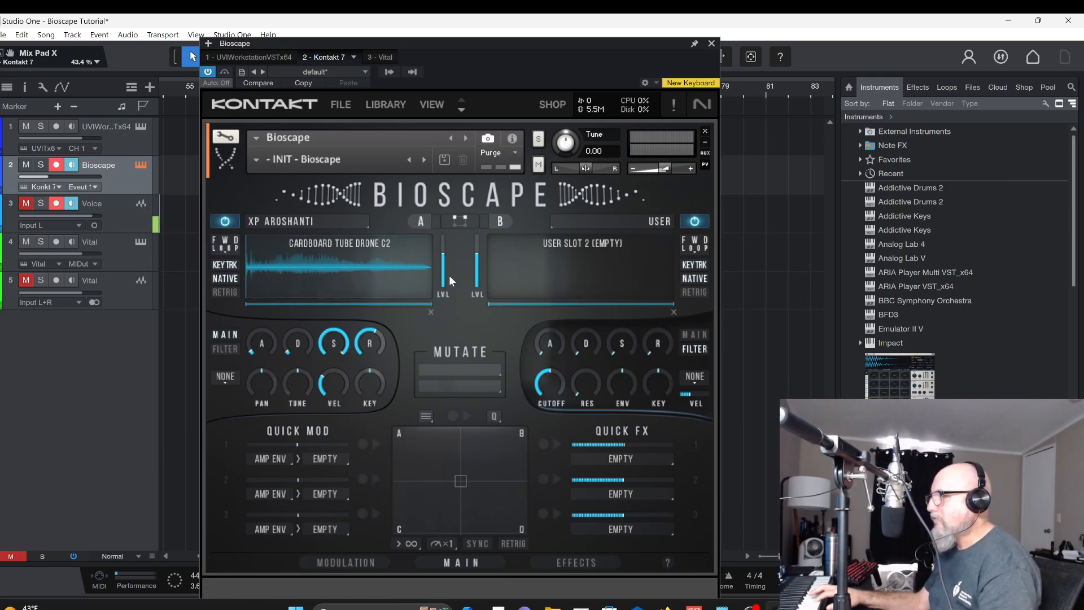
# - Turn off Native mode on layer A and set a custom loop starting about a fifth into the sample and ending at 70.2%
pyautogui.moveTo(241, 304); pyautogui.dragTo(282, 306)
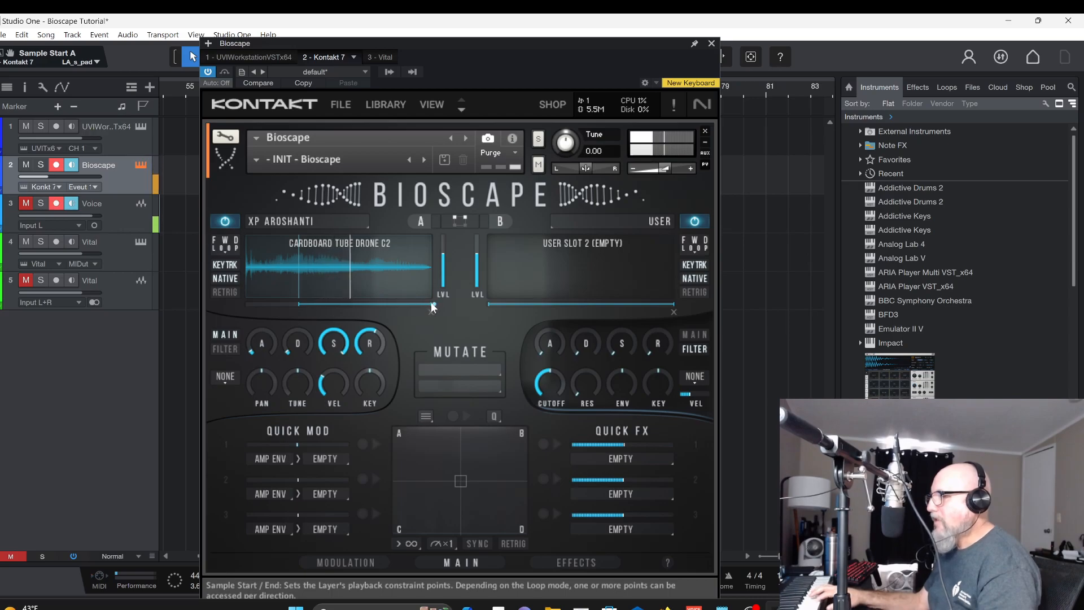
pyautogui.click(227, 276)
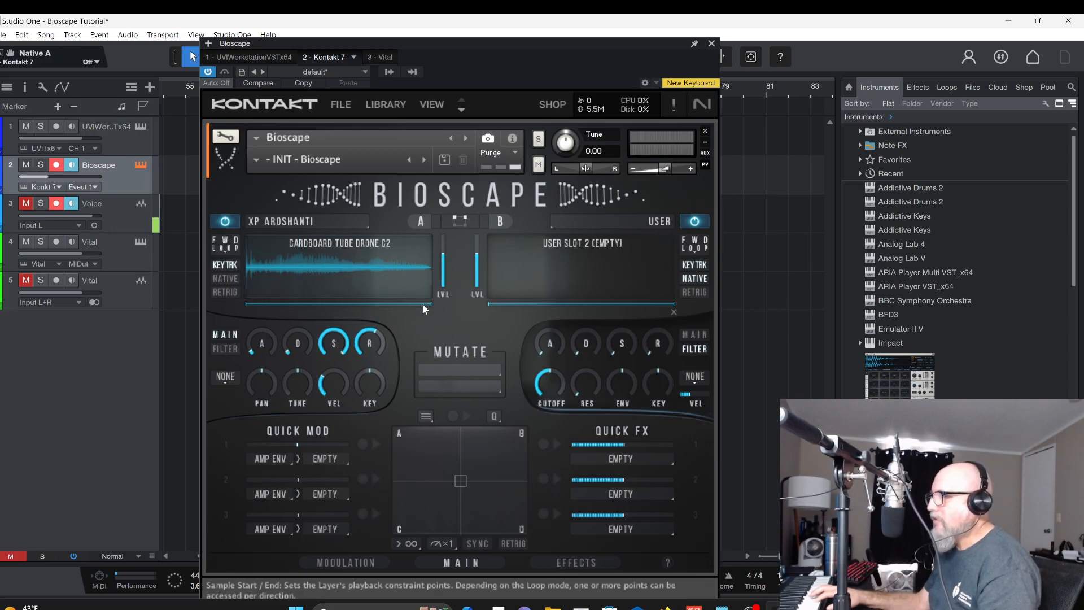
pyautogui.moveTo(433, 303); pyautogui.dragTo(320, 304)
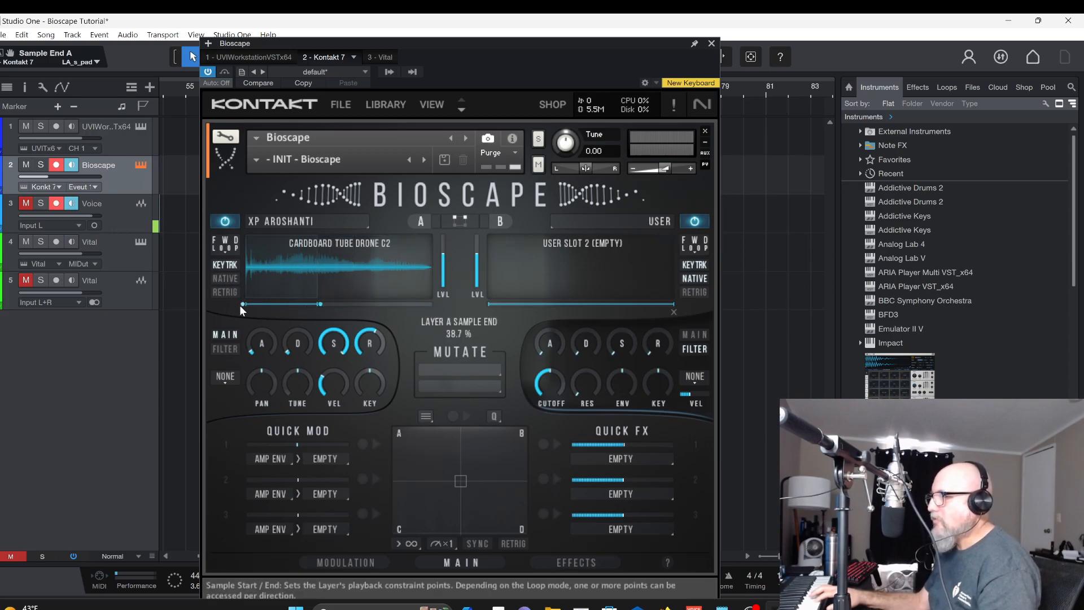
pyautogui.moveTo(241, 303); pyautogui.dragTo(303, 307)
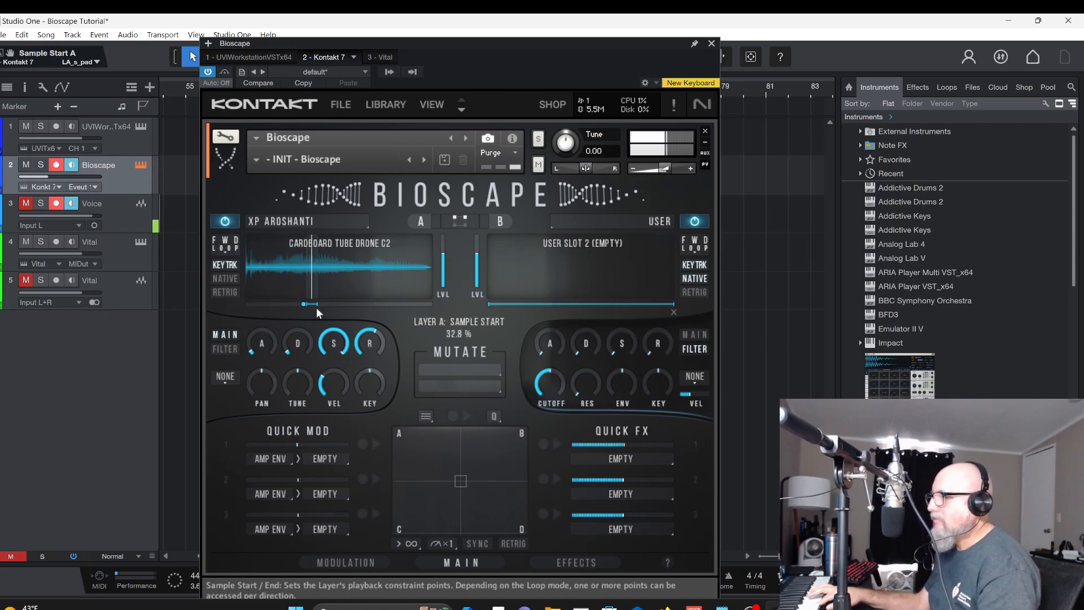
pyautogui.moveTo(320, 303); pyautogui.dragTo(378, 305)
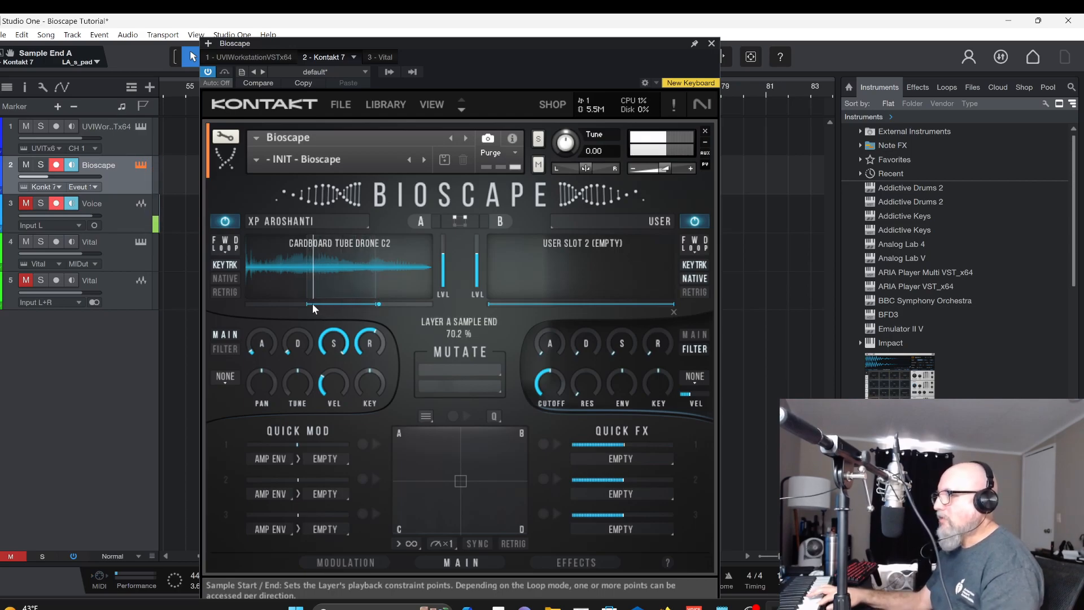
pyautogui.moveTo(304, 303); pyautogui.dragTo(280, 304)
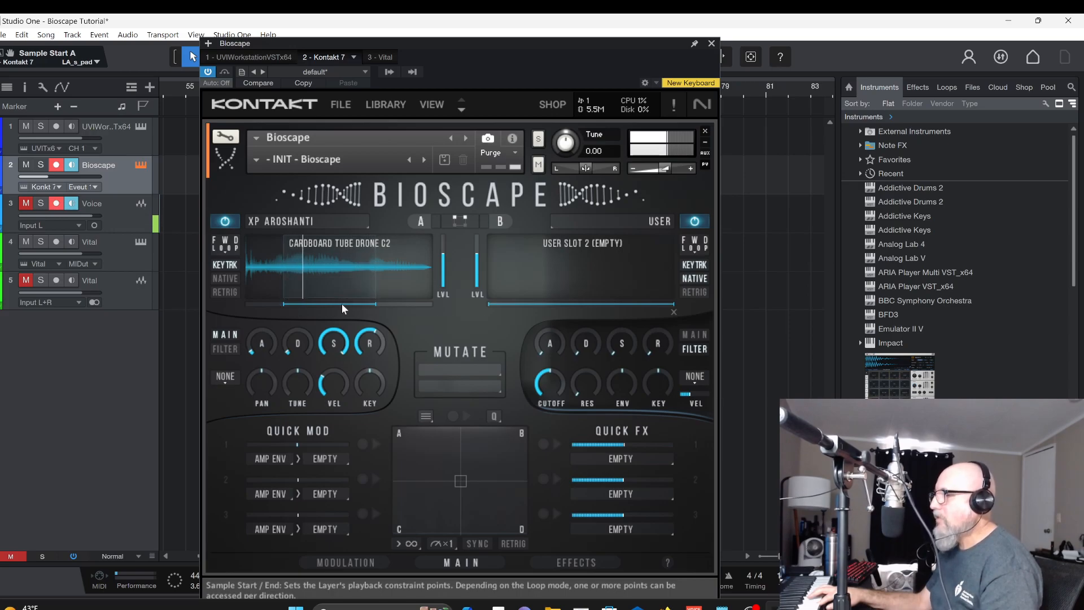
# - Set layer A's play mode to Forward Stop
pyautogui.click(223, 247)
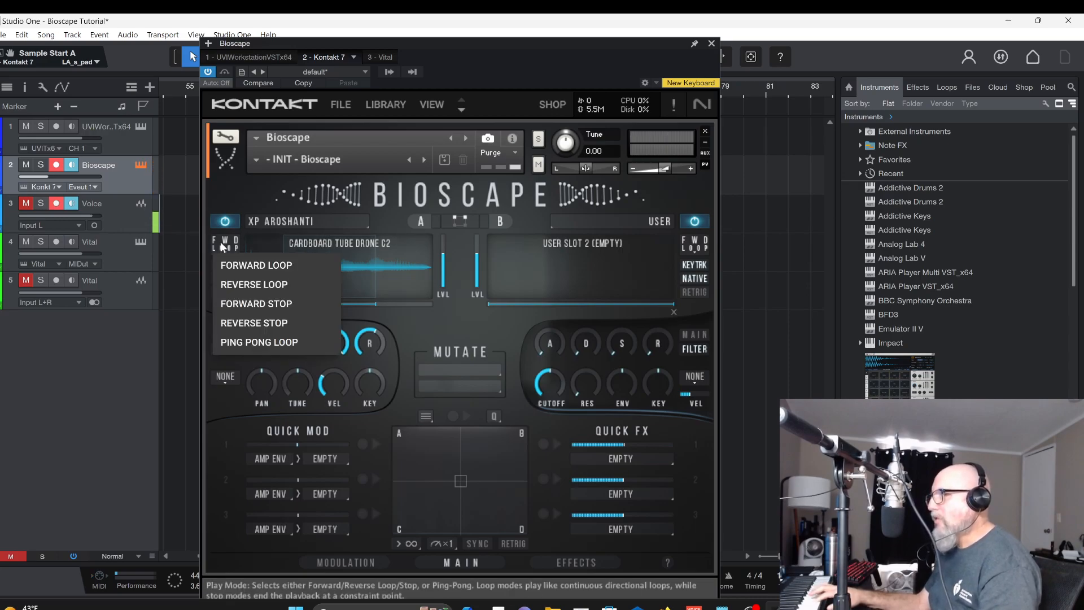
pyautogui.click(257, 305)
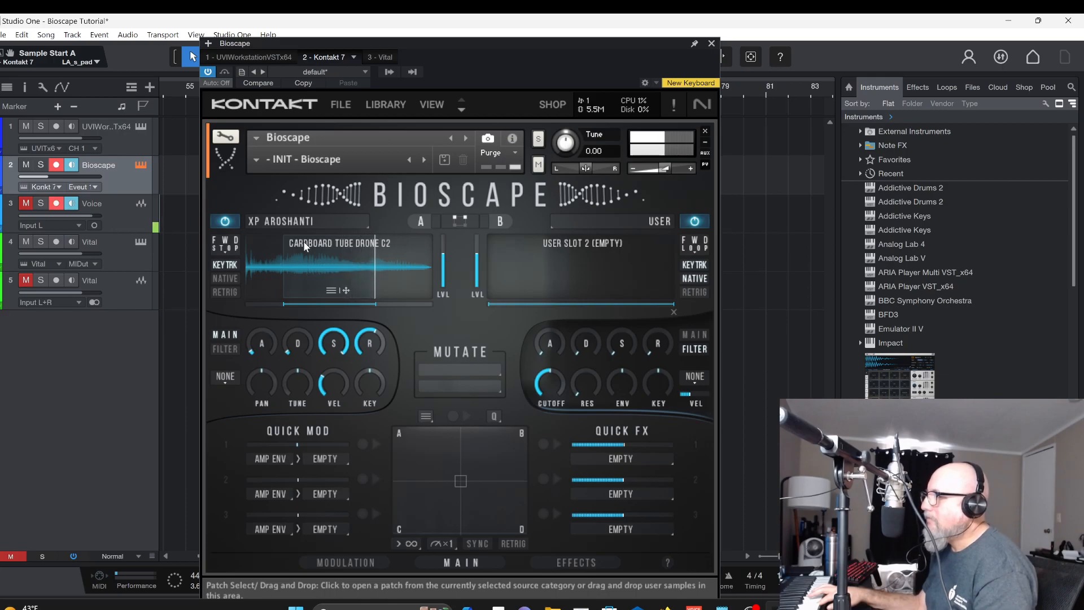
pyautogui.click(226, 247)
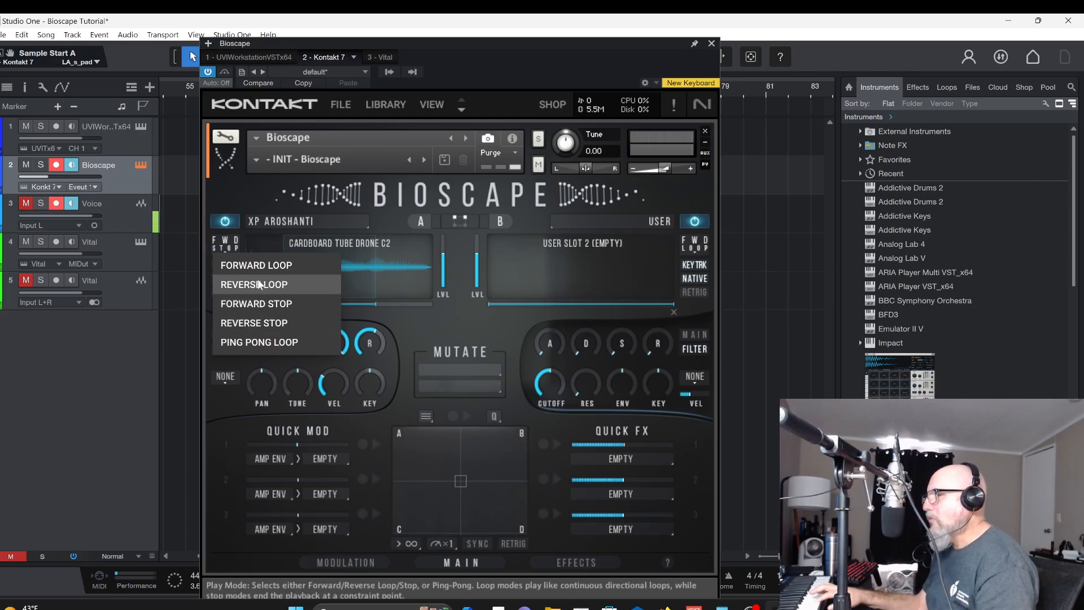
pyautogui.click(265, 237)
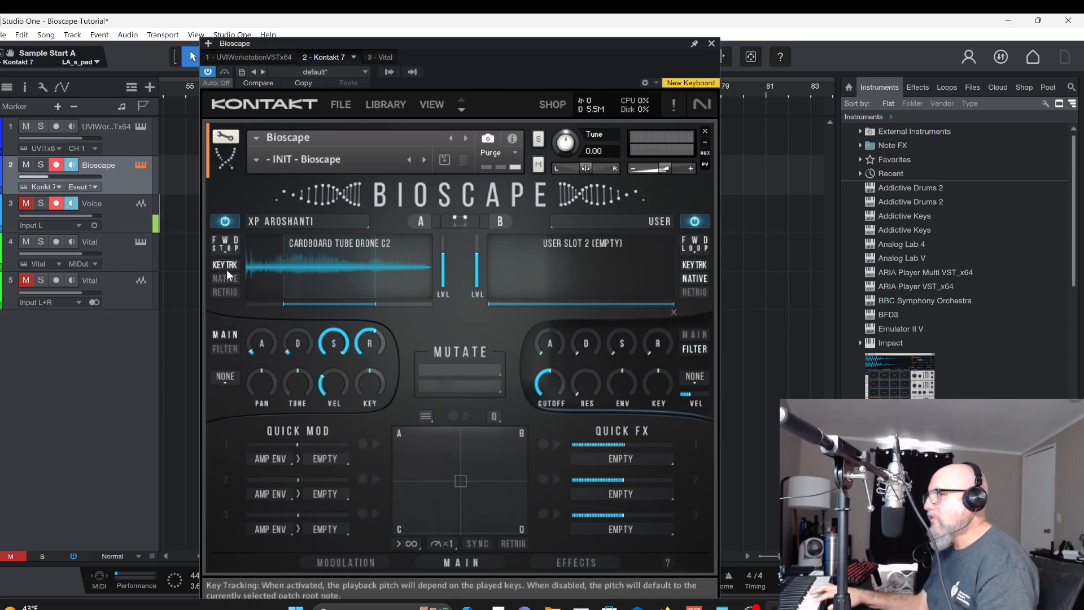
# - Set layer A to Reverse Loop with Native mode on, and move its sample end back to about two thirds of the waveform
pyautogui.click(227, 246)
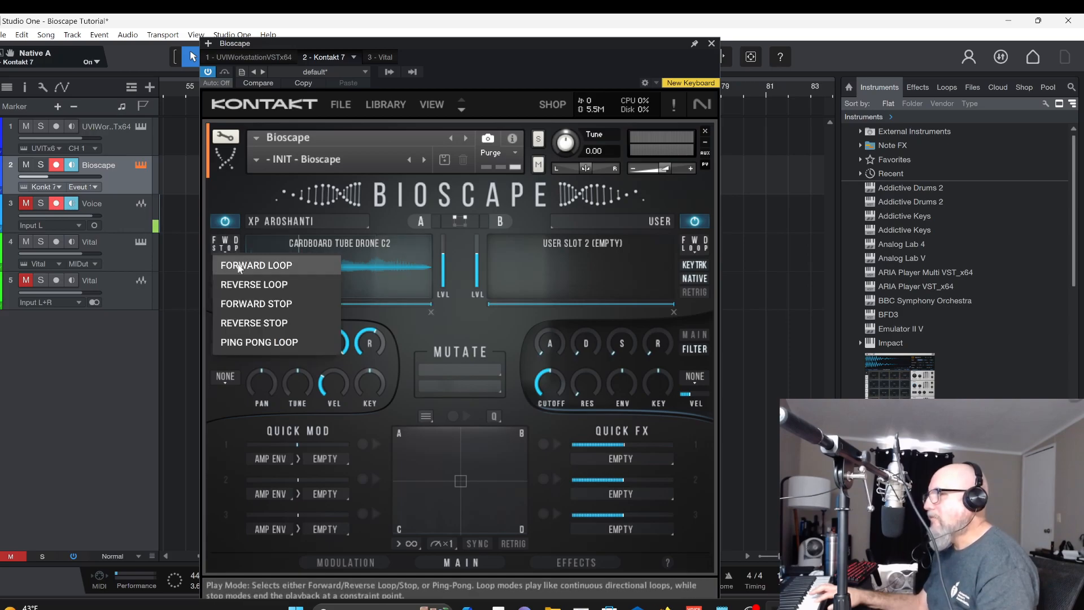
pyautogui.click(245, 282)
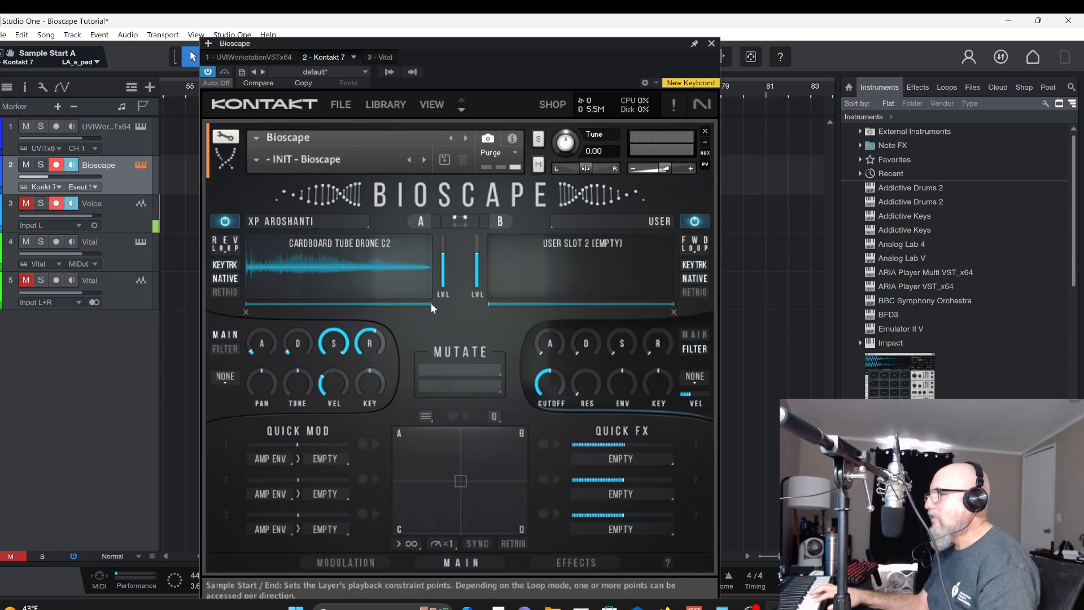
pyautogui.moveTo(432, 303); pyautogui.dragTo(364, 304)
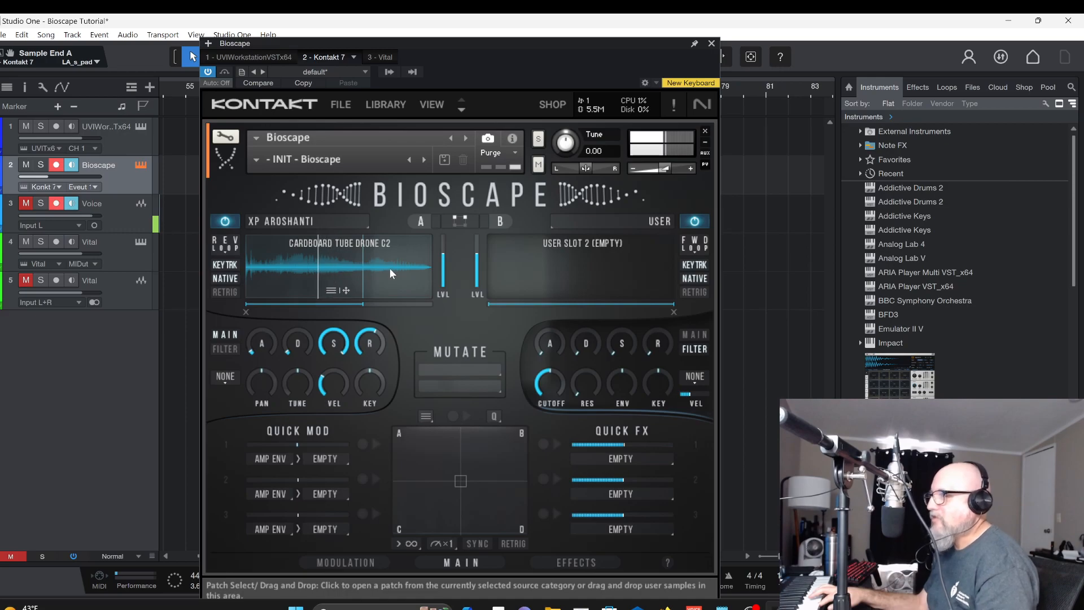
# - Turn layer A's key tracking off and back on, and disable Native mode
pyautogui.click(229, 266)
pyautogui.click(226, 265)
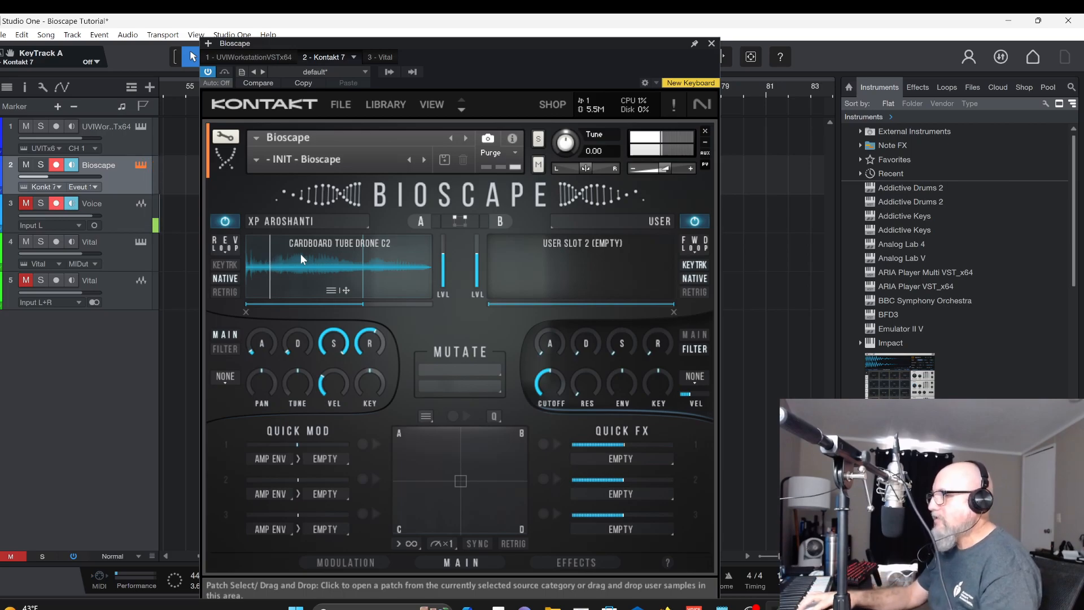
pyautogui.click(229, 264)
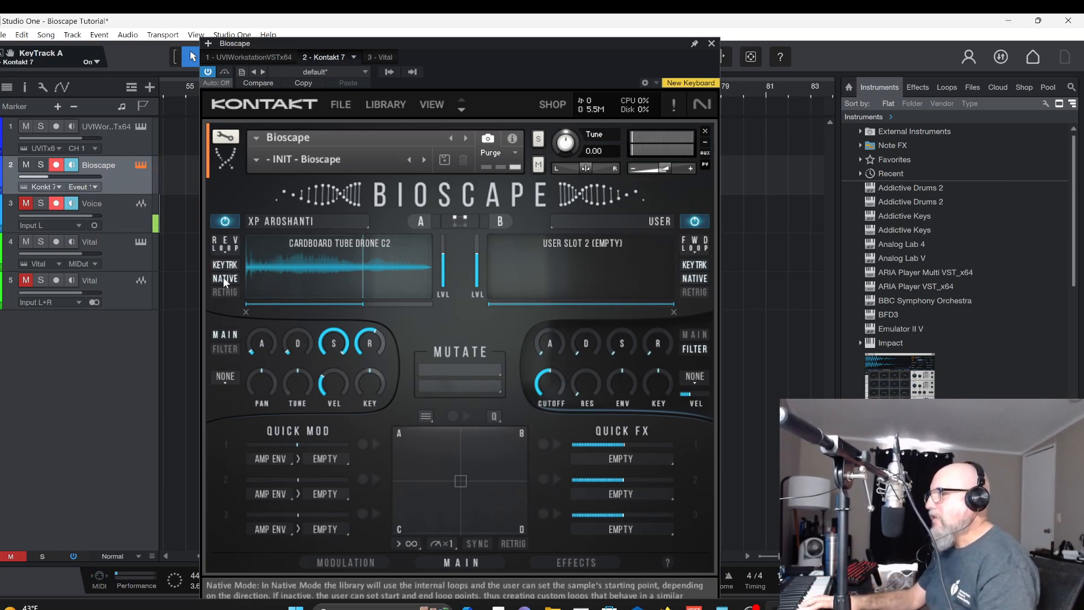
pyautogui.click(233, 279)
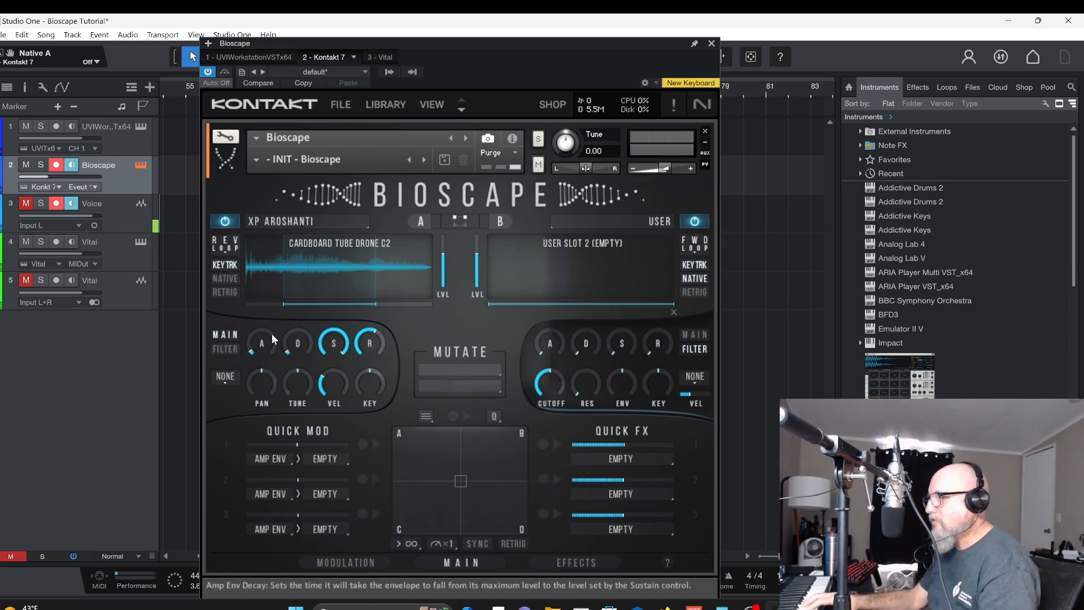
# - Raise layer A's amp envelope attack to about 20 ms and set its play mode to Forward Loop
pyautogui.moveTo(257, 344); pyautogui.dragTo(260, 337)
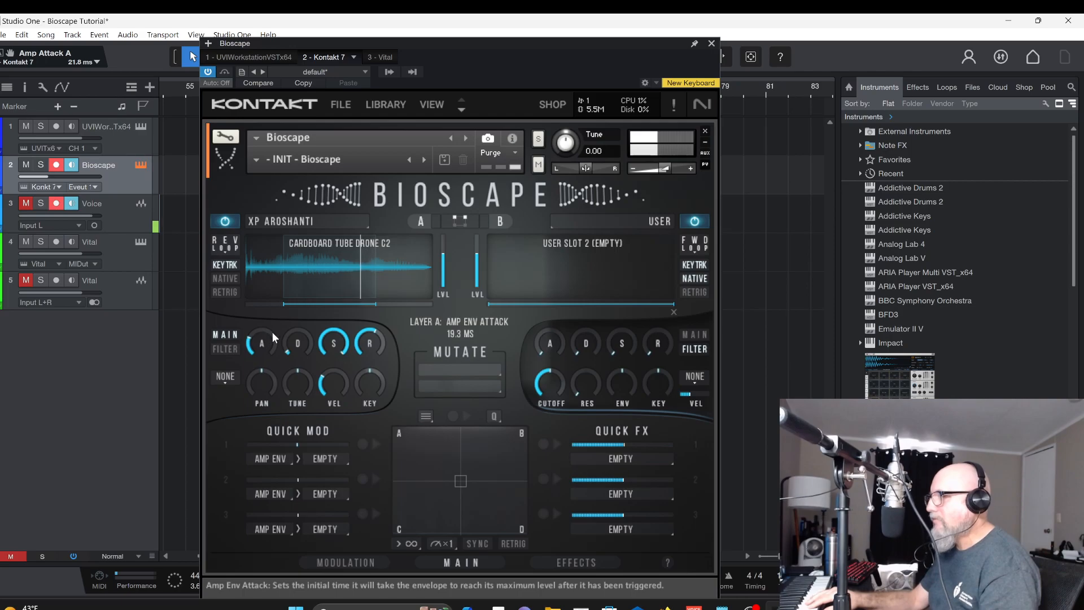
pyautogui.click(225, 243)
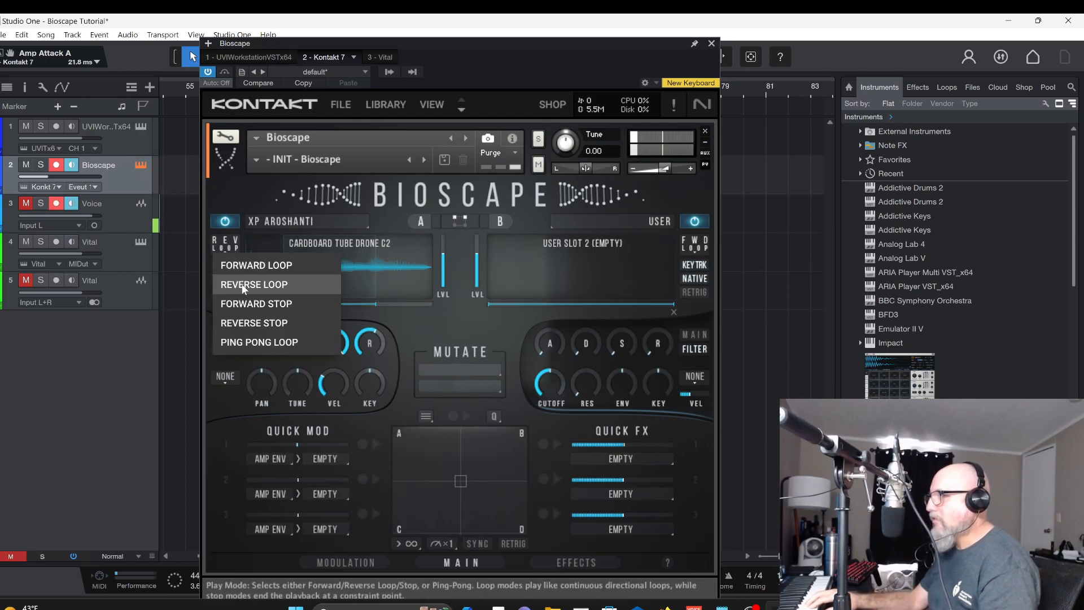
pyautogui.click(246, 266)
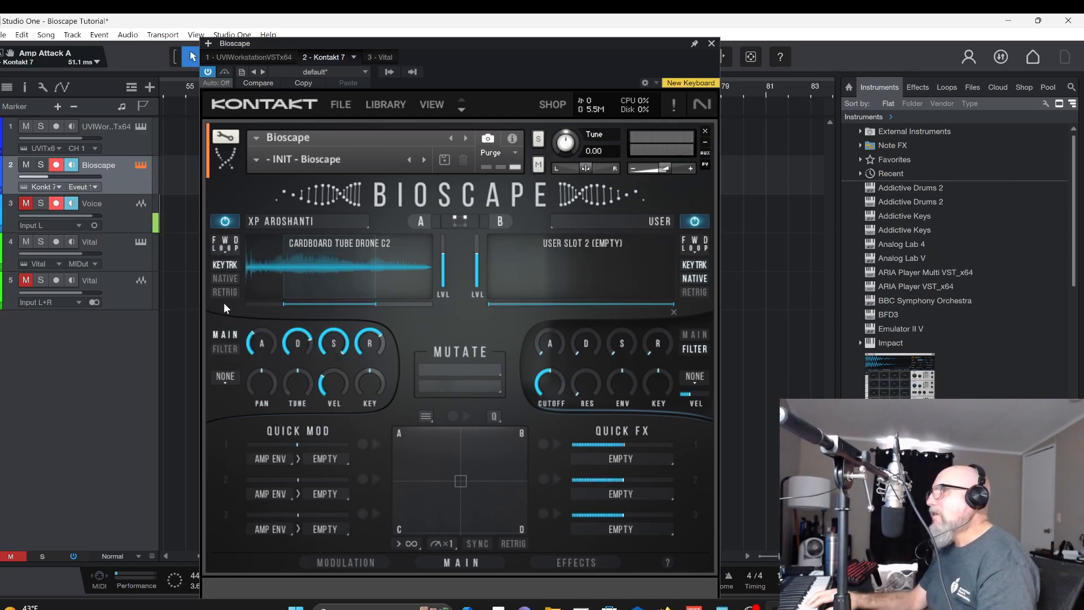
# - Set layer A's filter type to Ladder LP4 and raise its filter envelope attack to about 26 ms
pyautogui.click(227, 347)
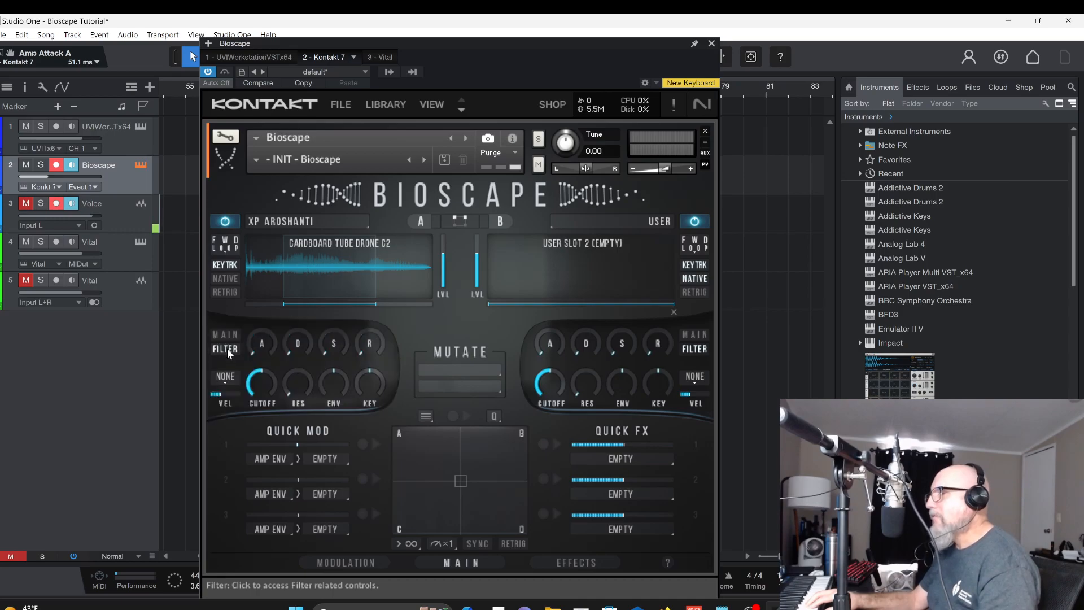
pyautogui.click(224, 377)
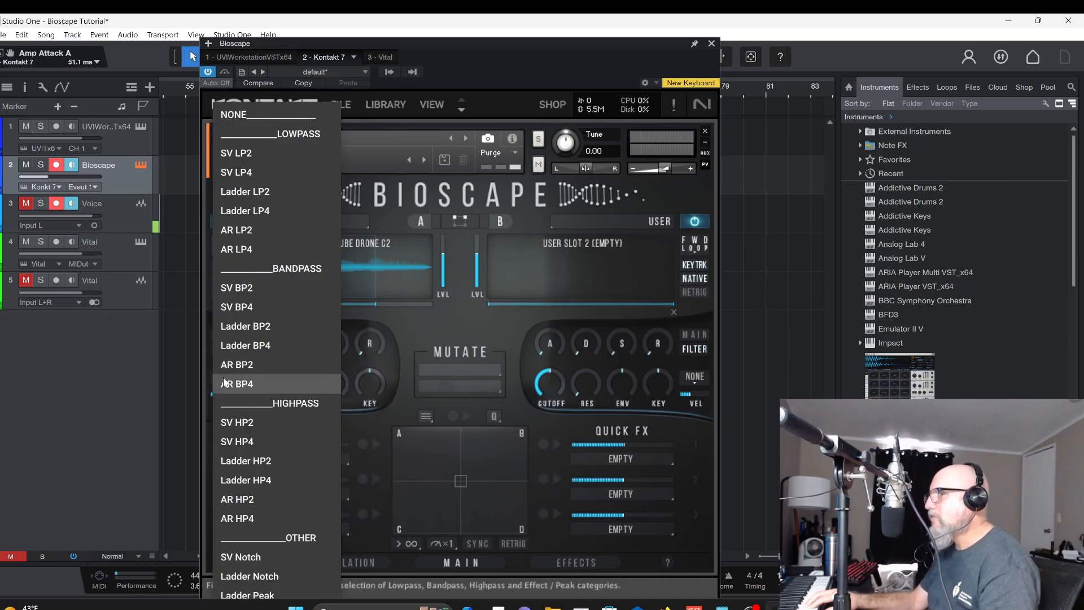
pyautogui.click(245, 211)
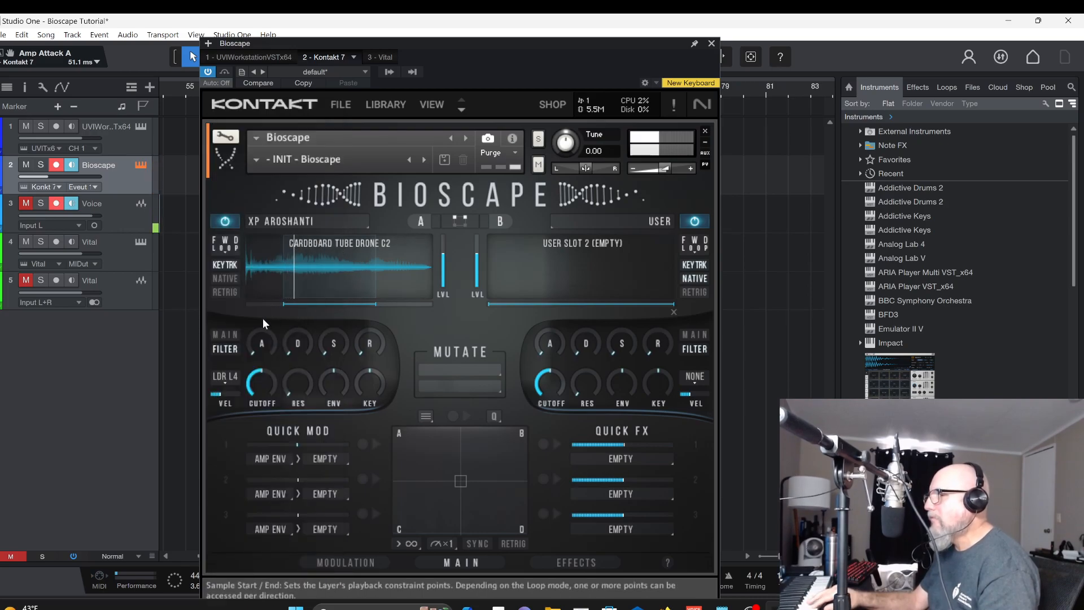
pyautogui.moveTo(257, 338); pyautogui.dragTo(262, 321)
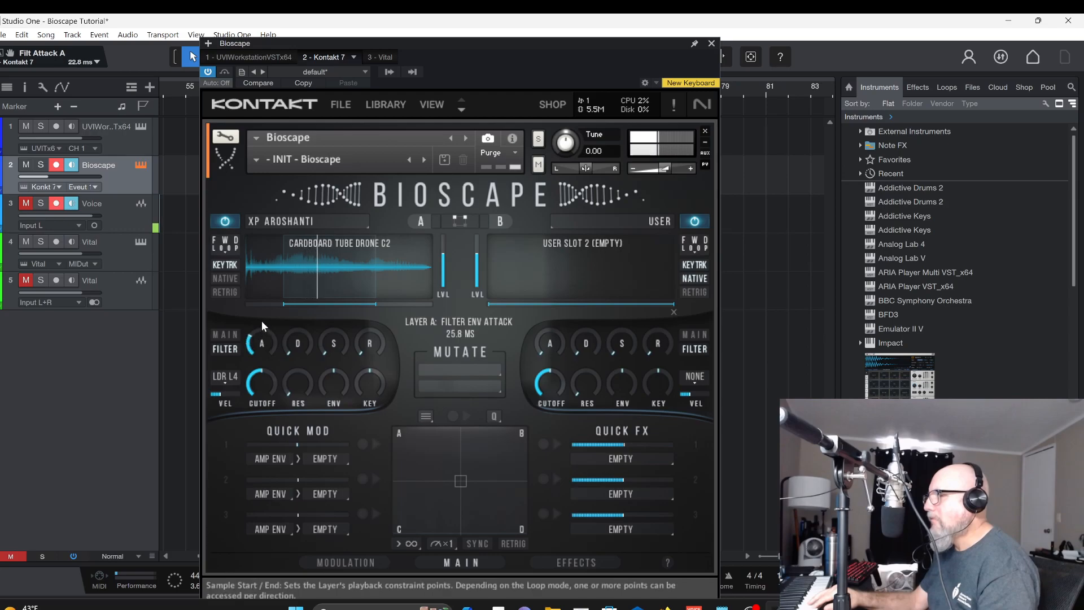
# - Turn on Retrig for layer A and lower its amp envelope attack to 1.0 ms
pyautogui.click(224, 334)
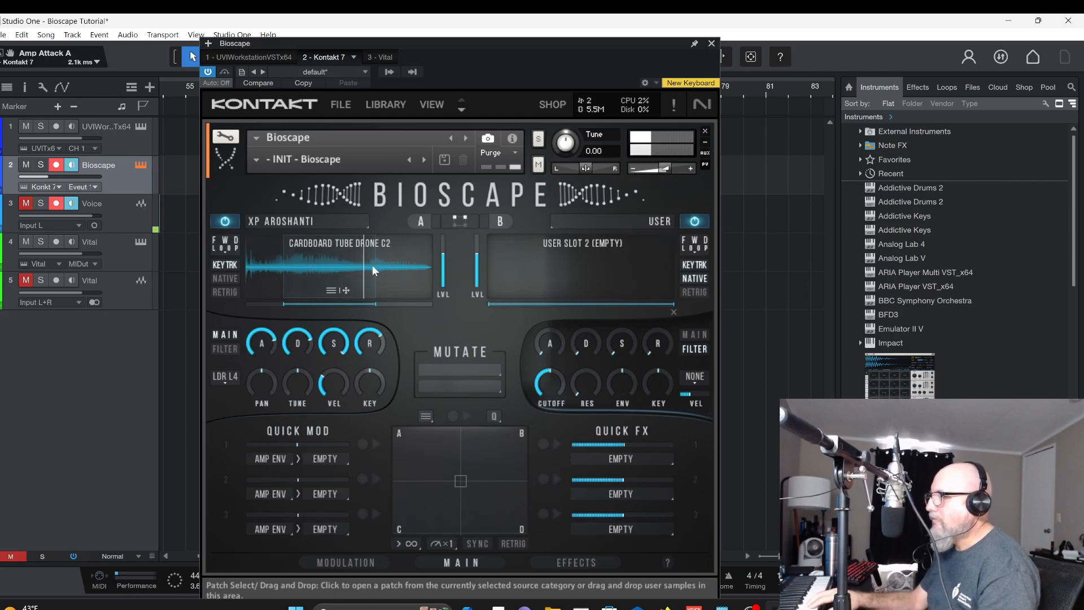
pyautogui.click(228, 290)
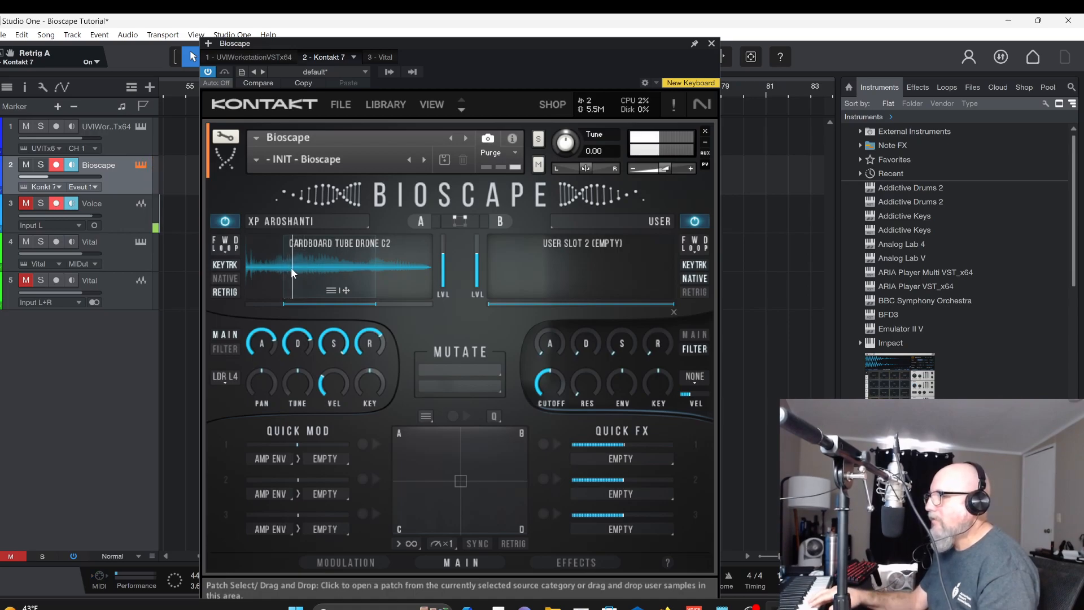
pyautogui.moveTo(261, 343); pyautogui.dragTo(262, 374)
pyautogui.scroll(-5, 262, 348)
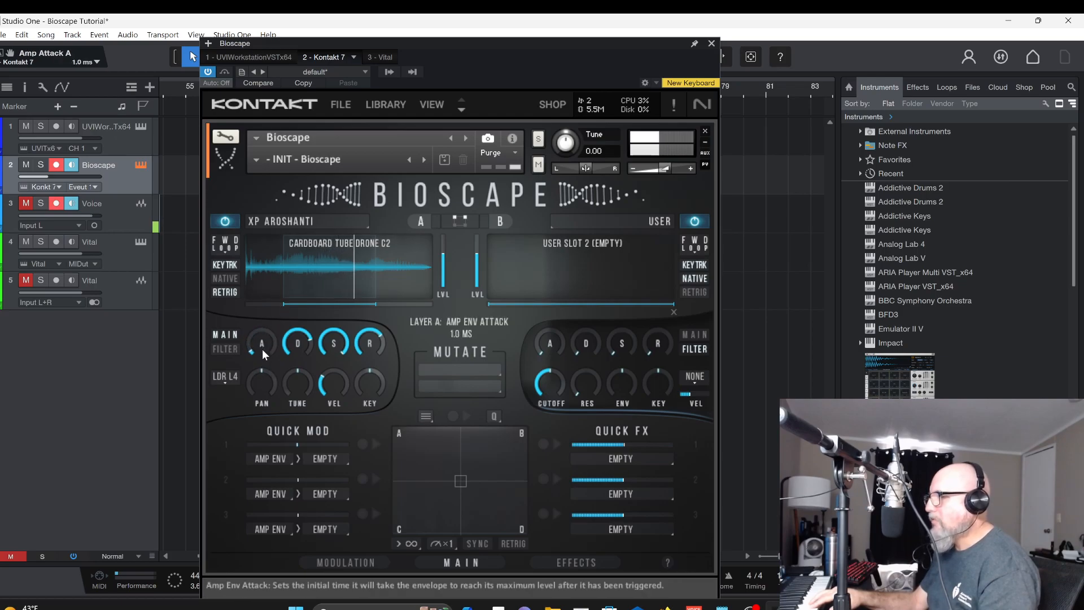
# - Change layer A's filter to SV LP2, raise its resonance slightly and bring the cutoff to about 470 Hz
pyautogui.click(227, 376)
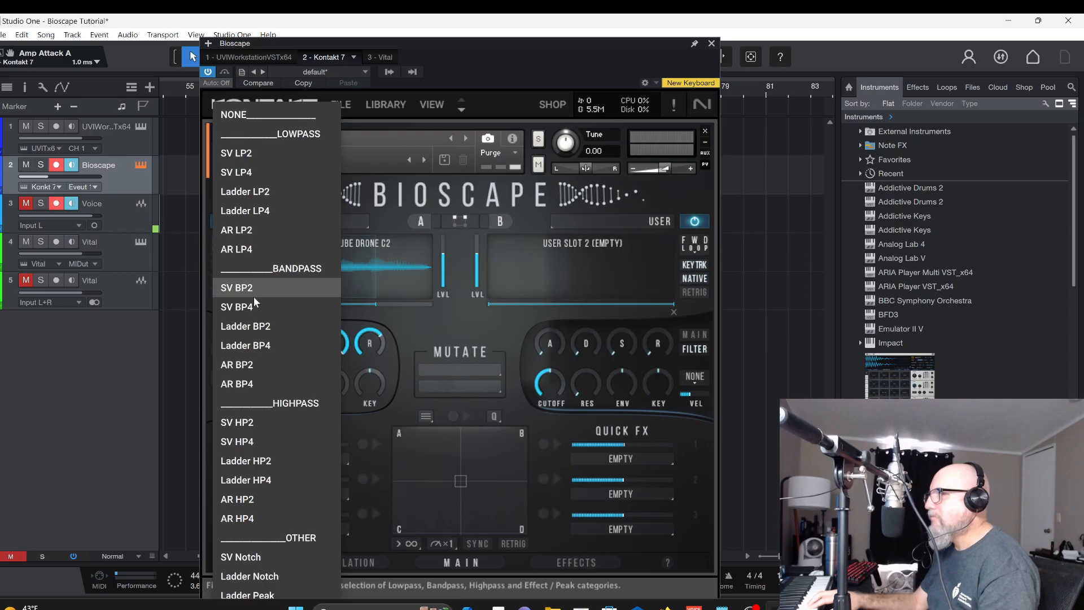
pyautogui.click(249, 154)
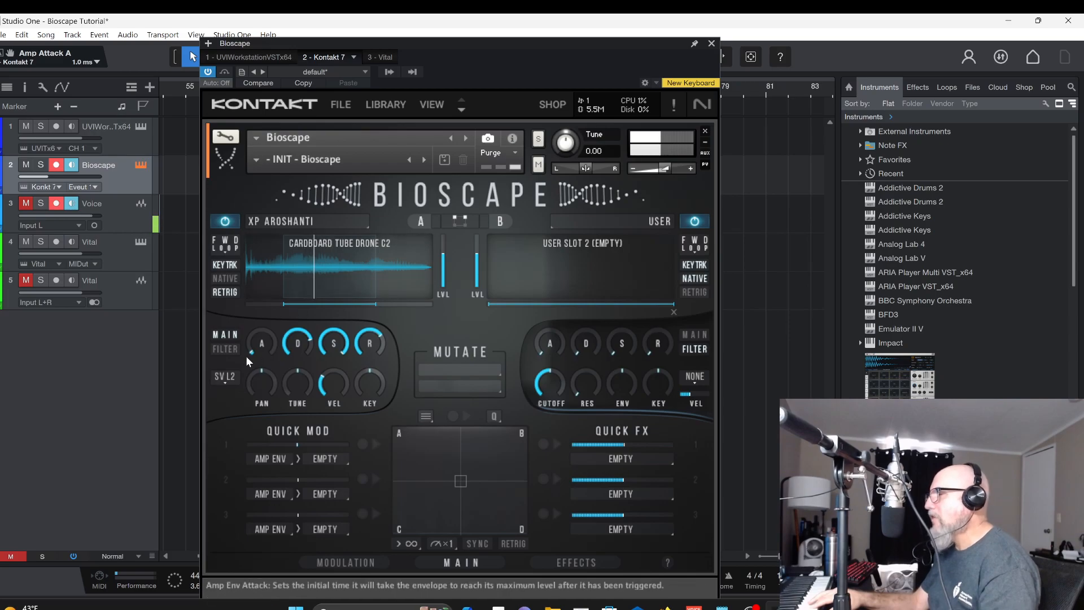
pyautogui.moveTo(253, 381); pyautogui.dragTo(291, 384)
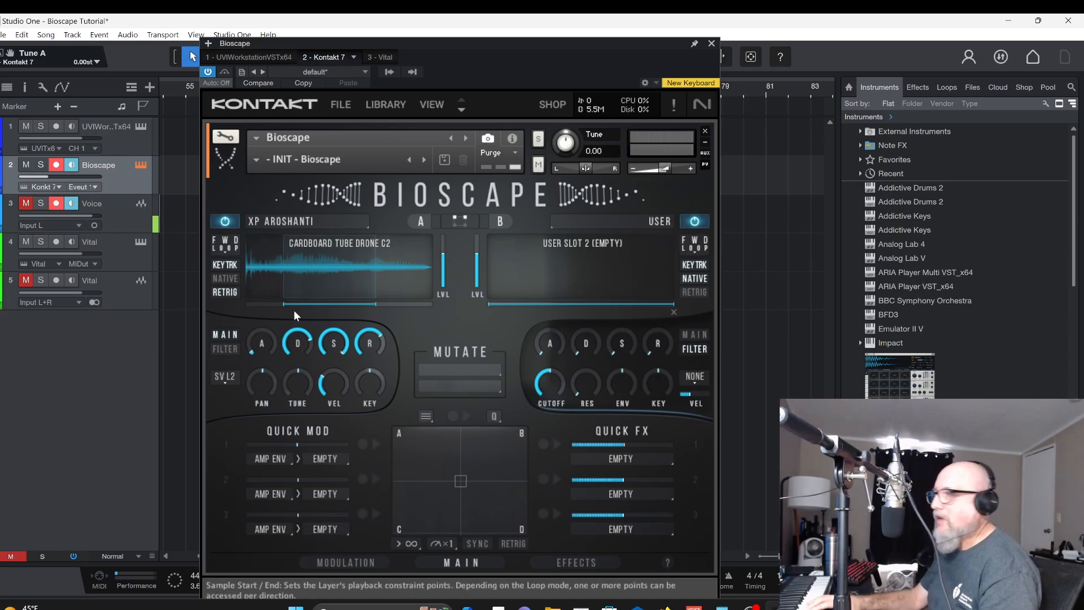
pyautogui.click(230, 348)
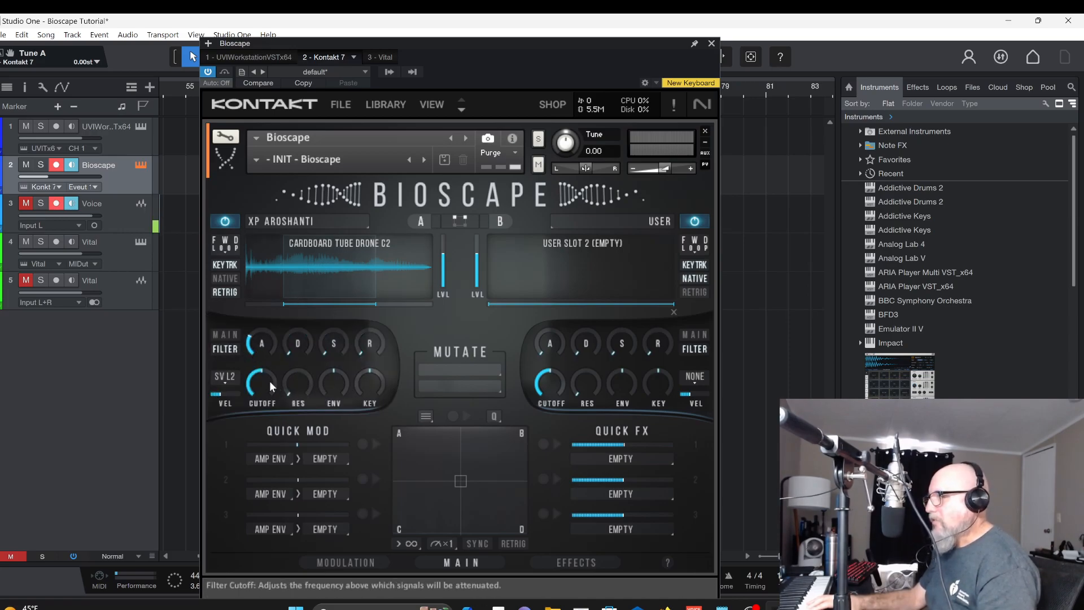
pyautogui.moveTo(263, 384)
pyautogui.mouseDown()
pyautogui.moveTo(261, 374)
pyautogui.moveTo(266, 397)
pyautogui.moveTo(266, 382)
pyautogui.moveTo(299, 367)
pyautogui.moveTo(307, 342)
pyautogui.moveTo(307, 358)
pyautogui.moveTo(262, 384)
pyautogui.mouseUp()
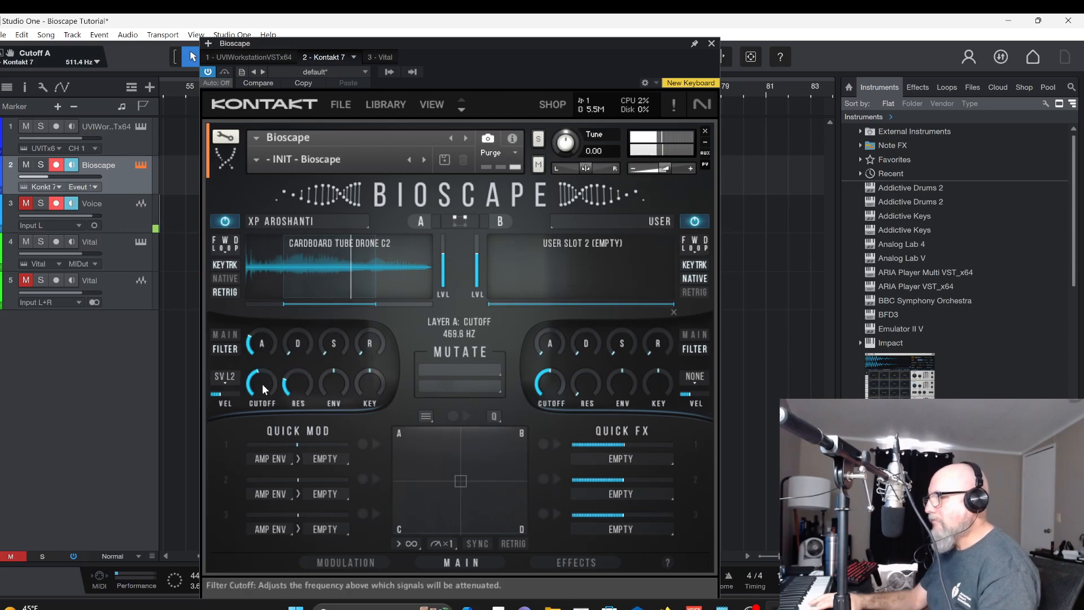
# - Switch layer A's filter to Formant 1 and set its Talk amount to about 51%
pyautogui.click(226, 378)
pyautogui.scroll(-1, 256, 536)
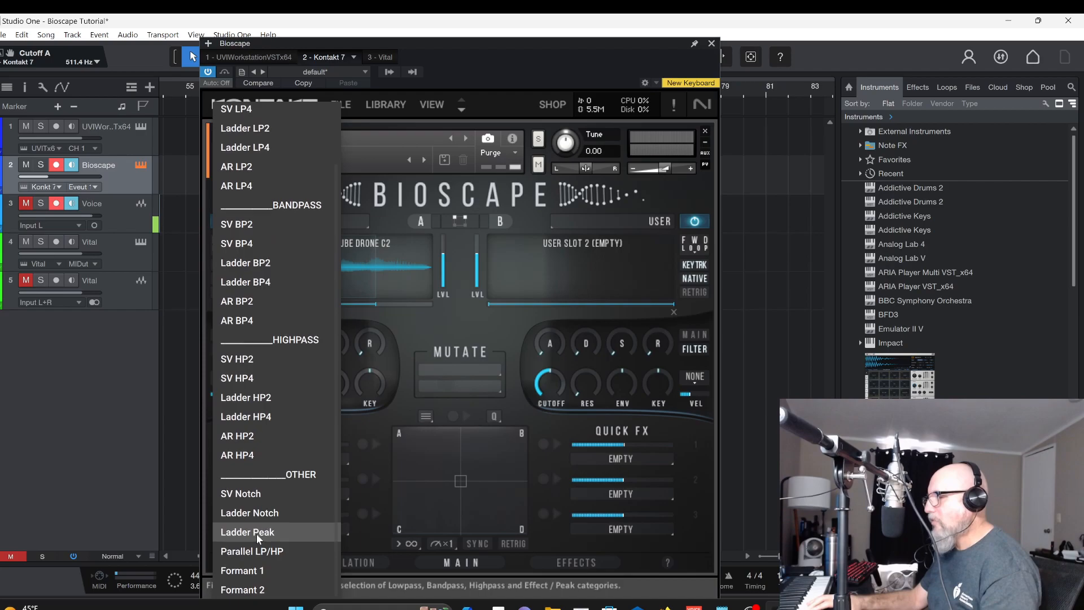
pyautogui.click(270, 566)
pyautogui.moveTo(261, 383)
pyautogui.mouseDown()
pyautogui.moveTo(257, 362)
pyautogui.moveTo(260, 380)
pyautogui.mouseUp()
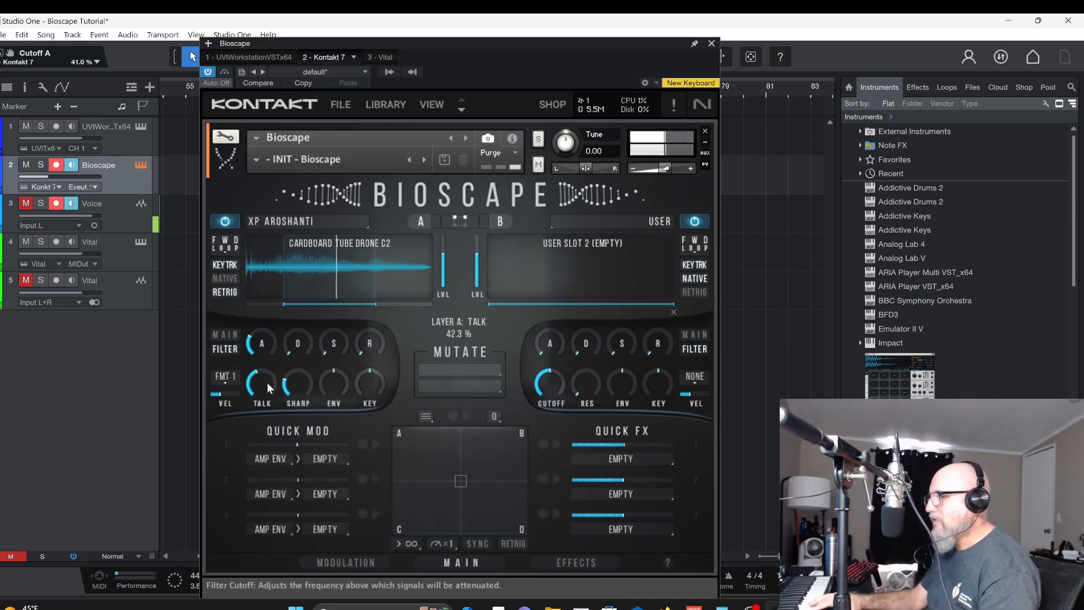
pyautogui.click(273, 459)
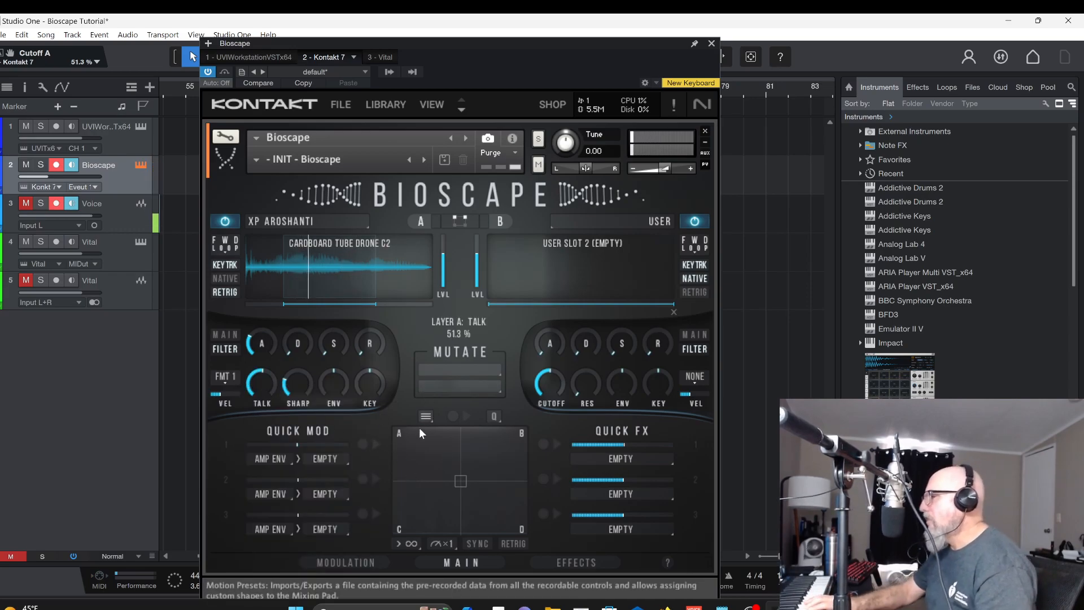
# - Move the mixing pad's handle to corner B, across to corner C, and back near the upper edge between A and B
pyautogui.moveTo(462, 480); pyautogui.dragTo(532, 430)
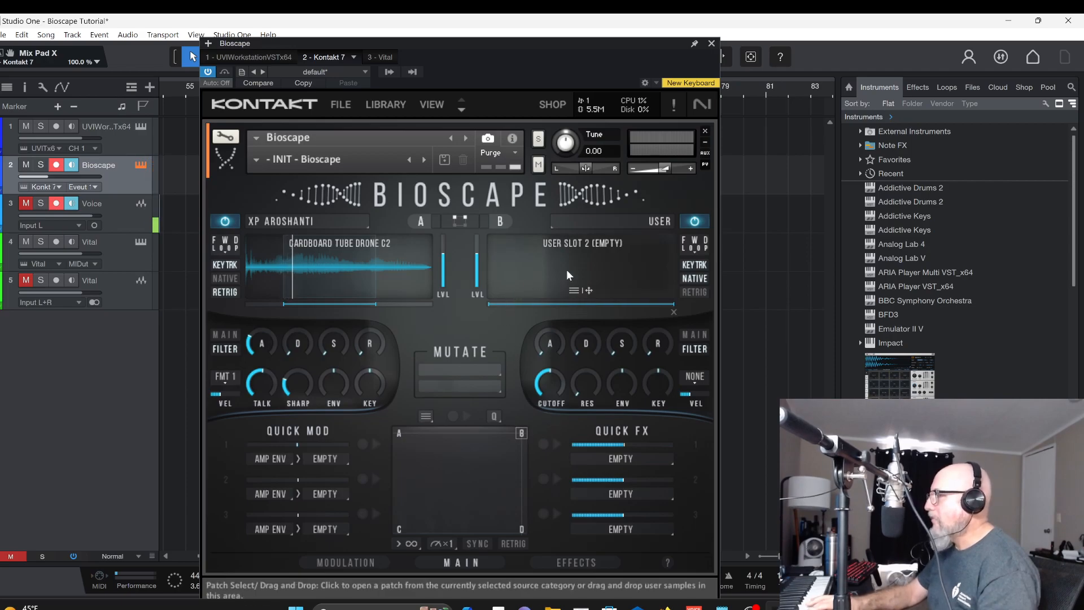
pyautogui.moveTo(524, 435); pyautogui.dragTo(375, 559)
pyautogui.moveTo(416, 509); pyautogui.dragTo(447, 443)
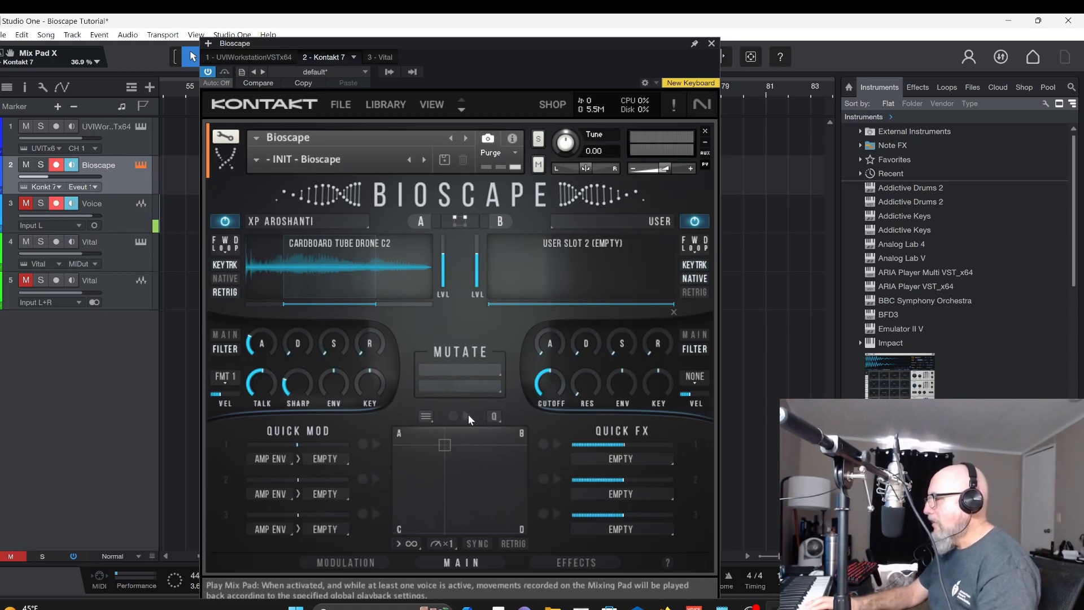
pyautogui.moveTo(444, 445); pyautogui.dragTo(511, 459)
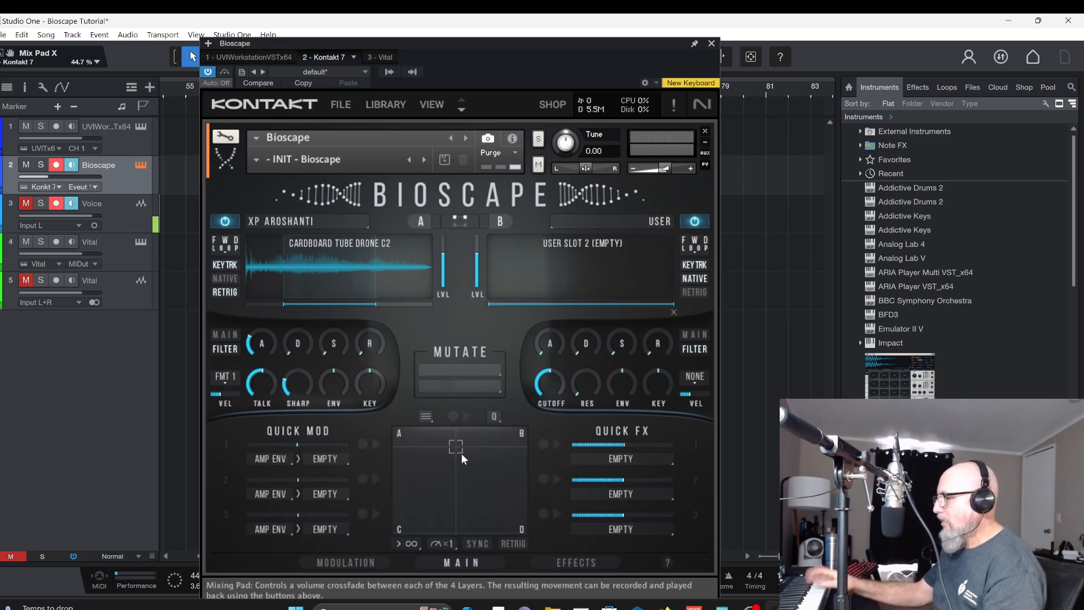
# - Record a sweep of the mixing pad's handle towards corner B while holding a note, and play the recorded motion back
pyautogui.click(467, 418)
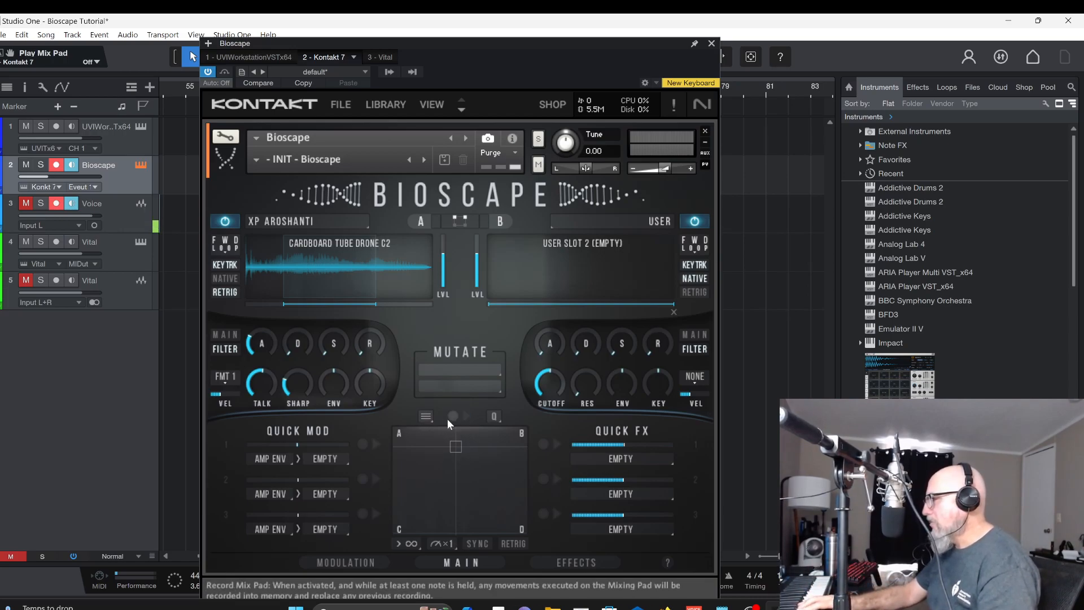
pyautogui.click(453, 416)
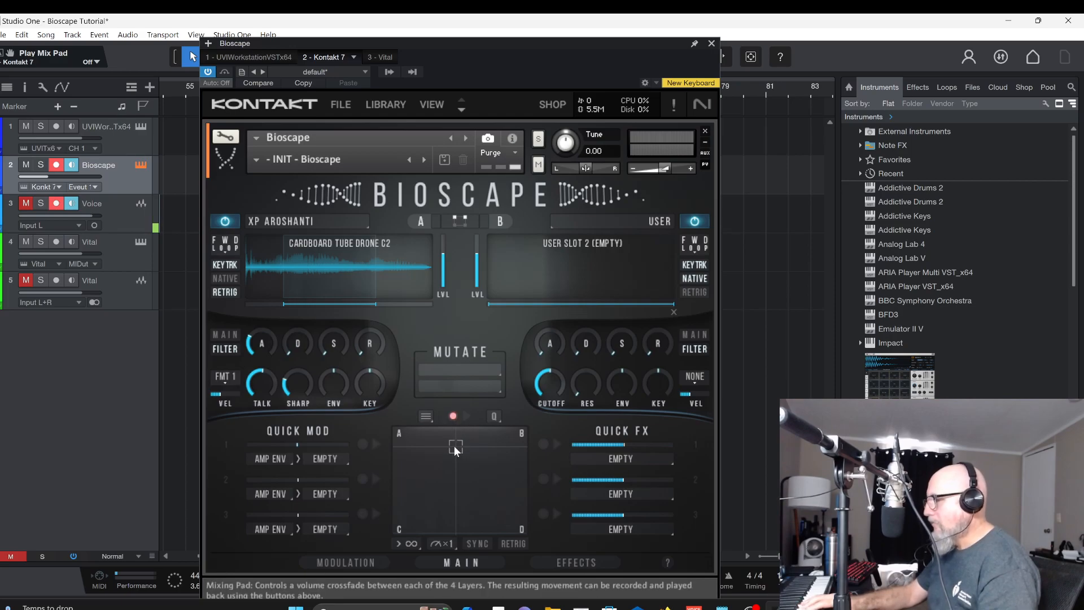
pyautogui.moveTo(454, 450); pyautogui.dragTo(551, 442)
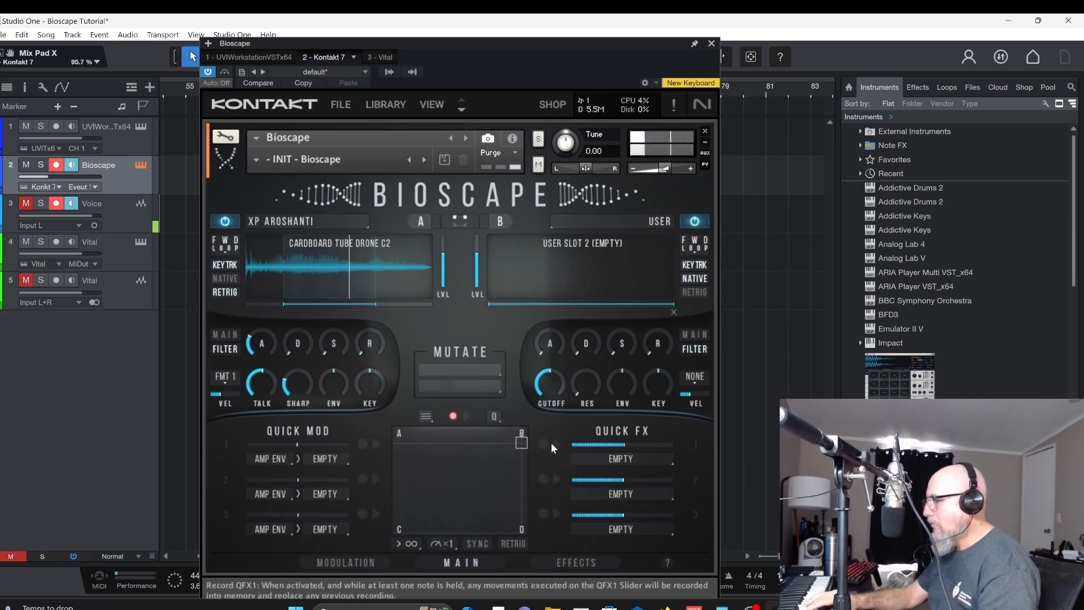
pyautogui.click(469, 417)
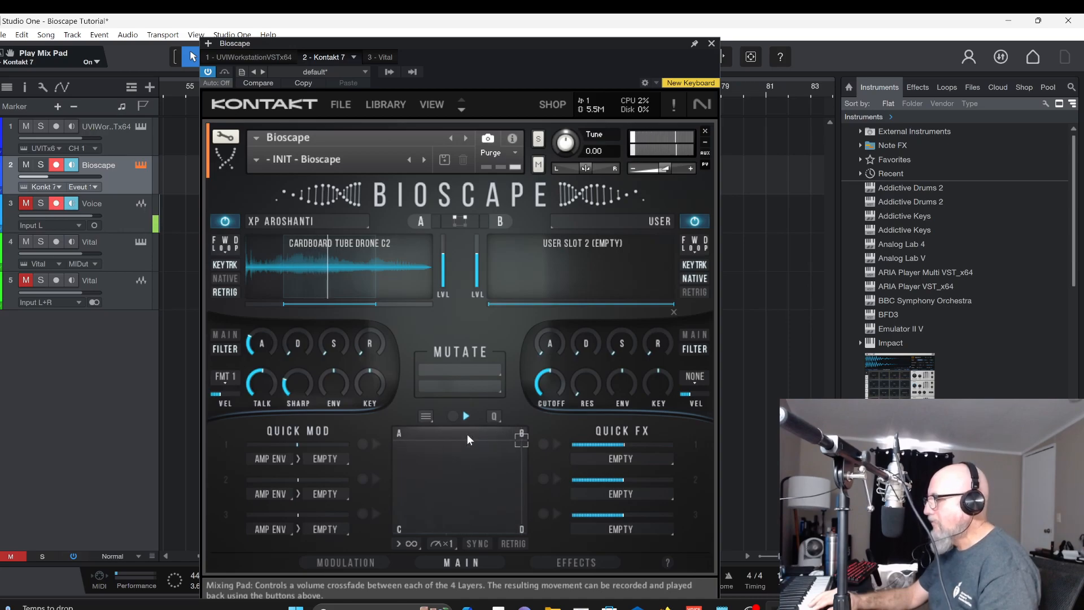
# - Sync the recorded motion playback and quantize its duration to 1/4
pyautogui.click(479, 542)
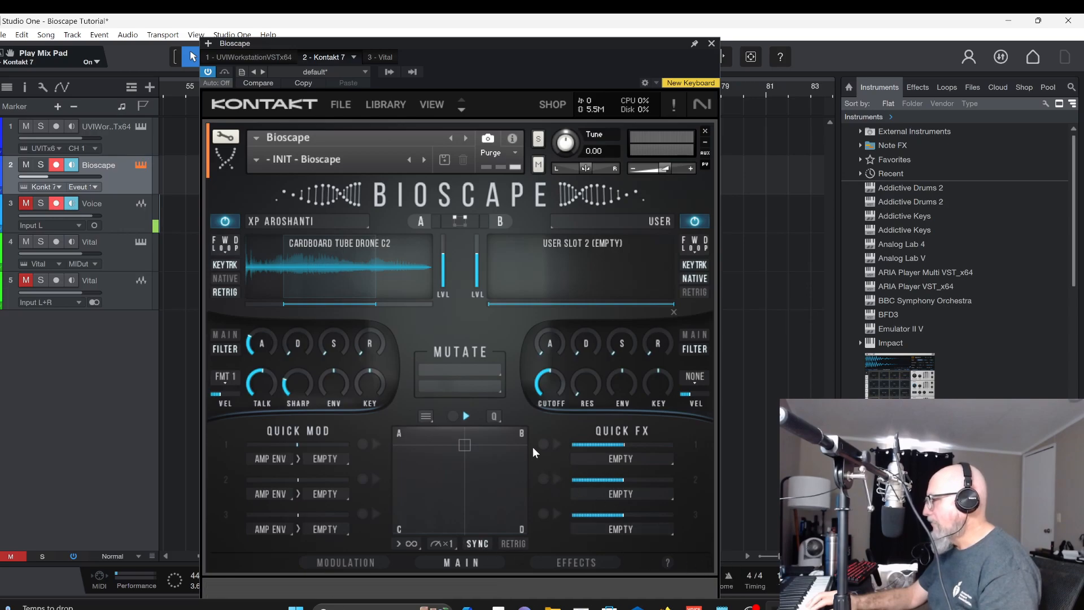
pyautogui.click(494, 415)
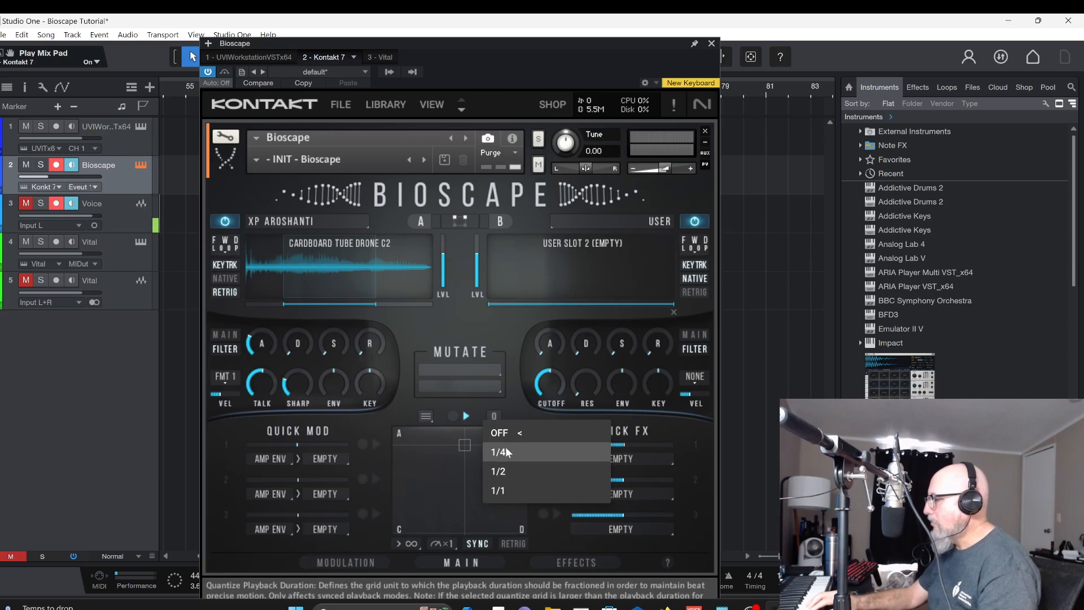
pyautogui.click(506, 447)
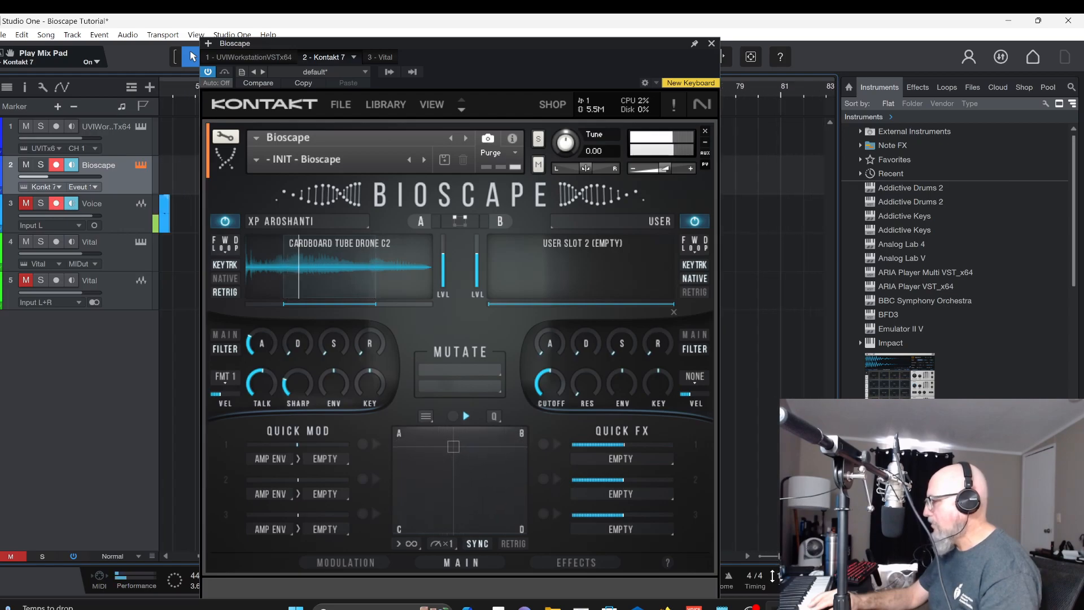
# - Try the motion playback speed at x.5, set it to x2, and turn off the mixing pad's playback
pyautogui.click(438, 544)
pyautogui.click(440, 552)
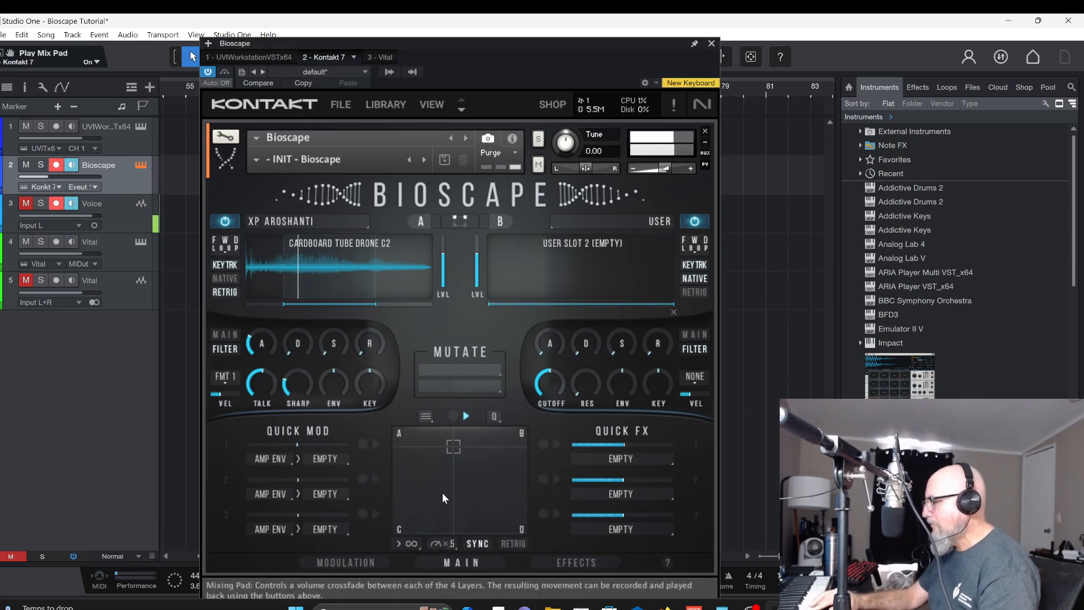
pyautogui.click(442, 543)
pyautogui.click(436, 571)
pyautogui.click(440, 547)
pyautogui.click(436, 589)
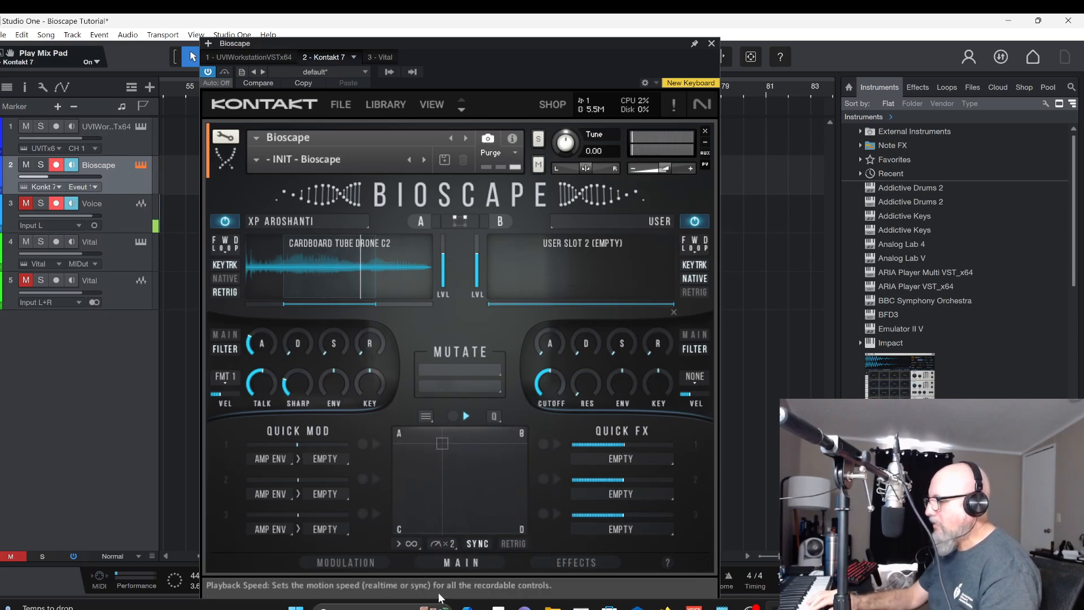
pyautogui.click(406, 544)
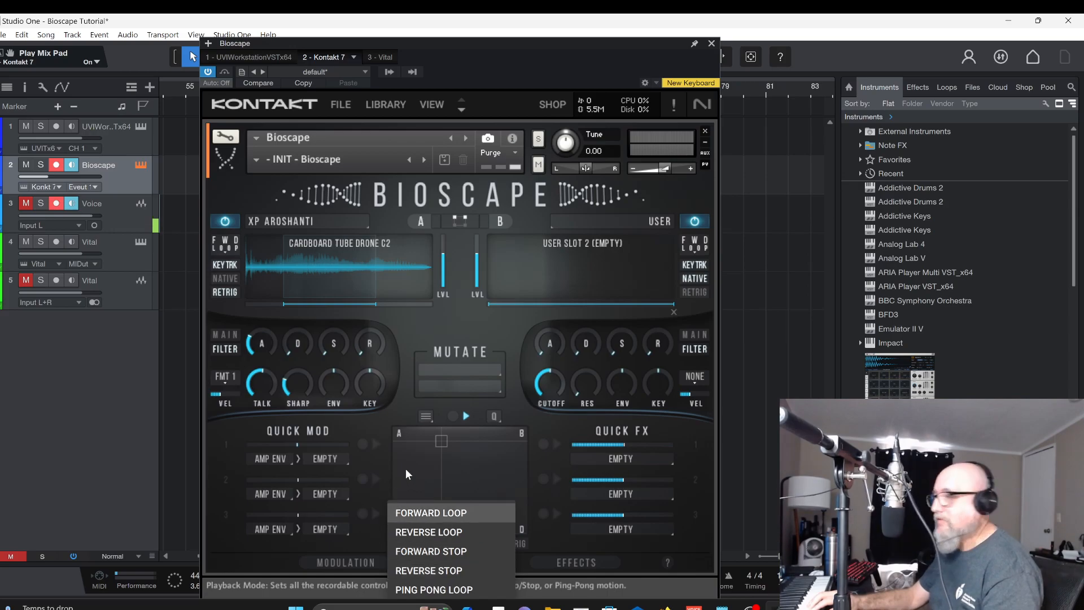
pyautogui.click(398, 404)
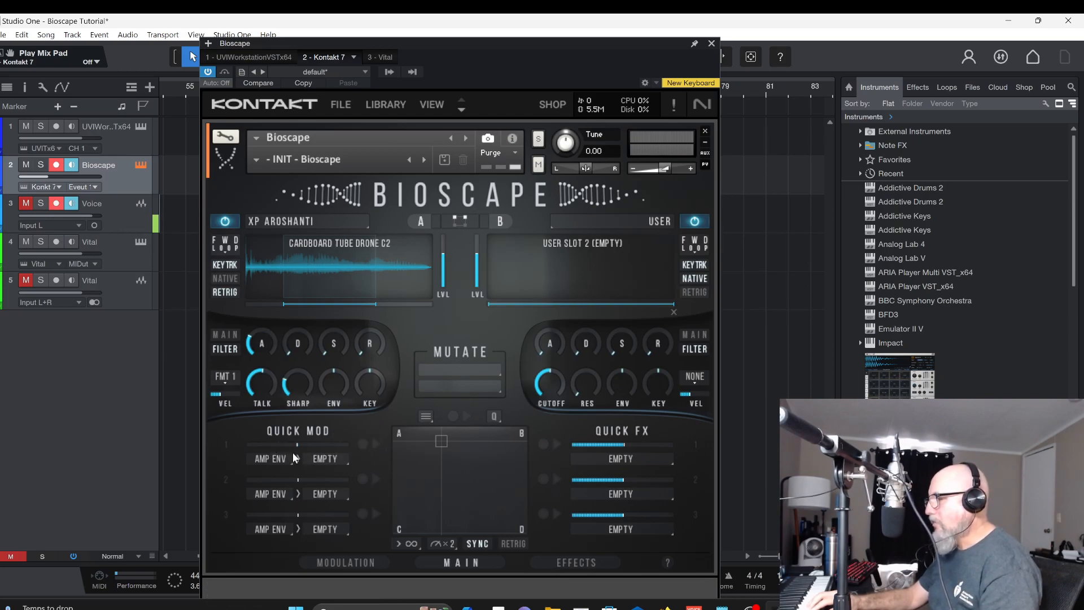
# - Arm motion recording for Quick Mod 1 and route LFO 1 to Cutoff A in that slot
pyautogui.moveTo(296, 445)
pyautogui.mouseDown()
pyautogui.moveTo(361, 450)
pyautogui.moveTo(296, 445)
pyautogui.mouseUp()
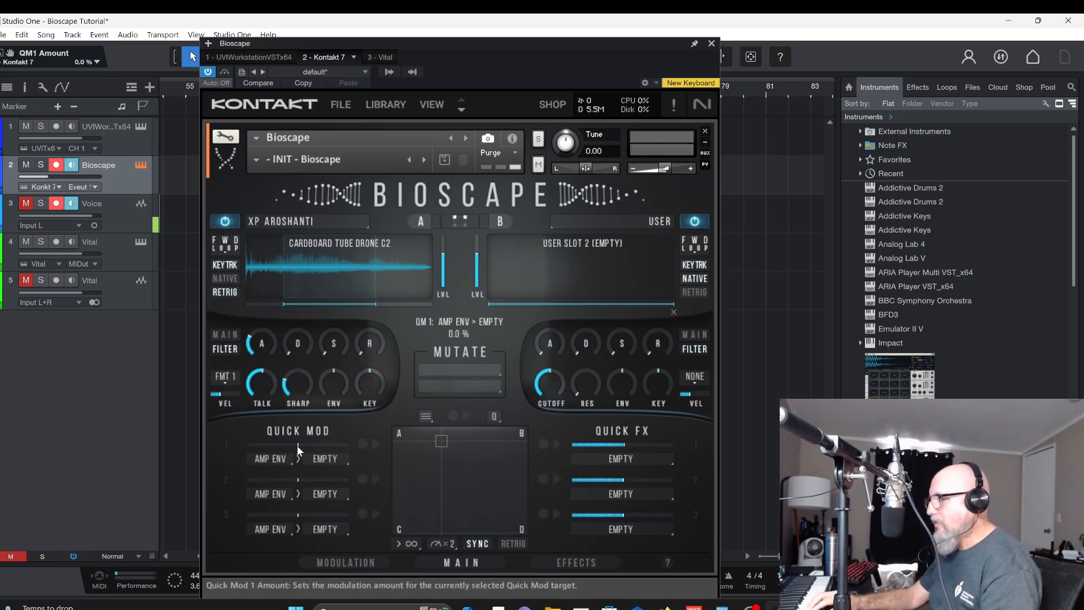
pyautogui.click(363, 444)
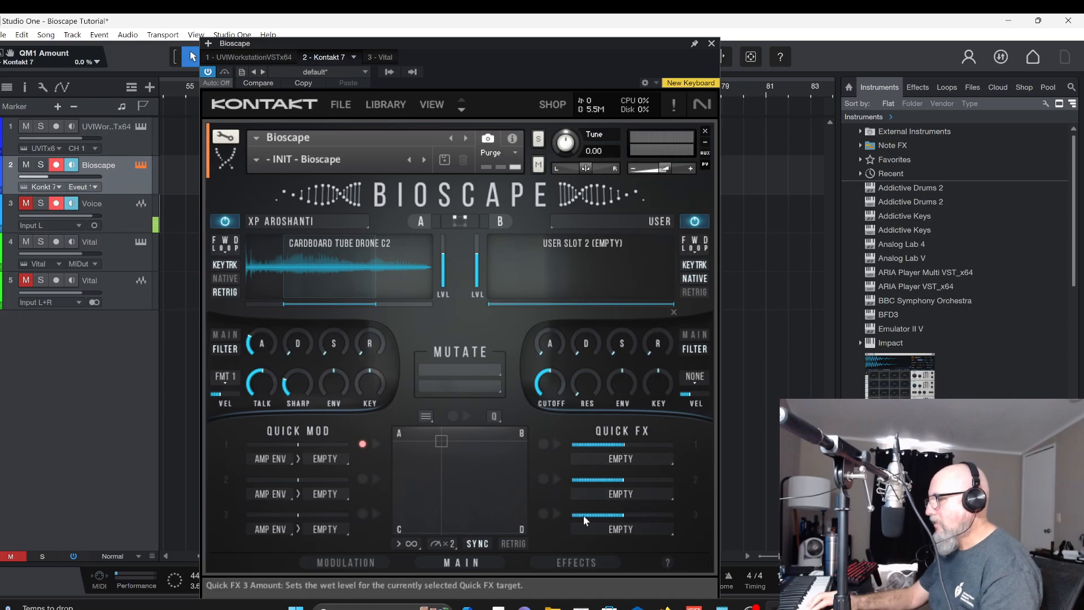
pyautogui.click(476, 544)
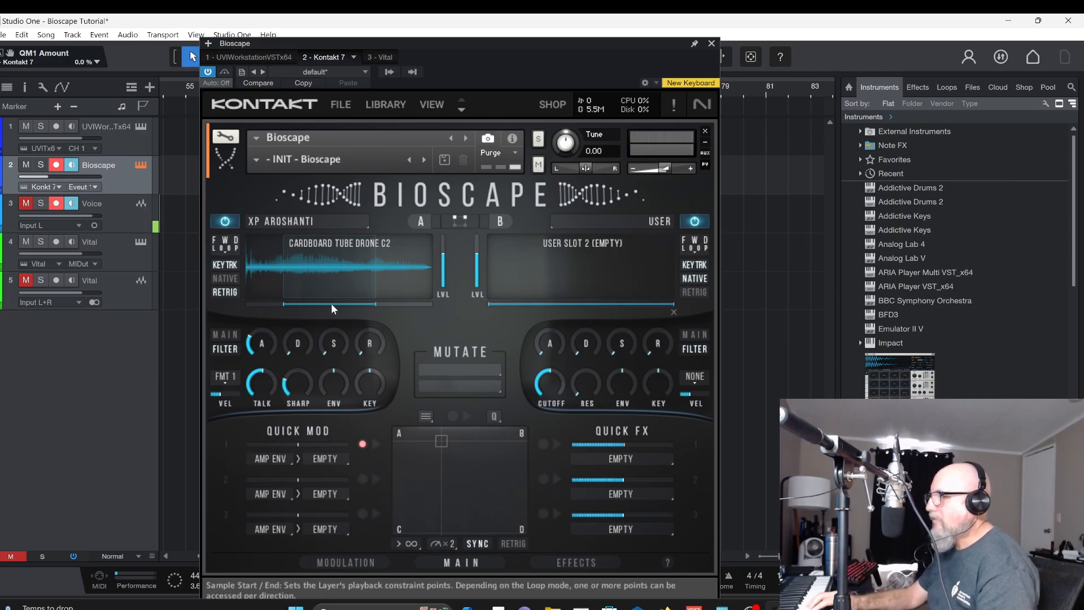
pyautogui.click(277, 460)
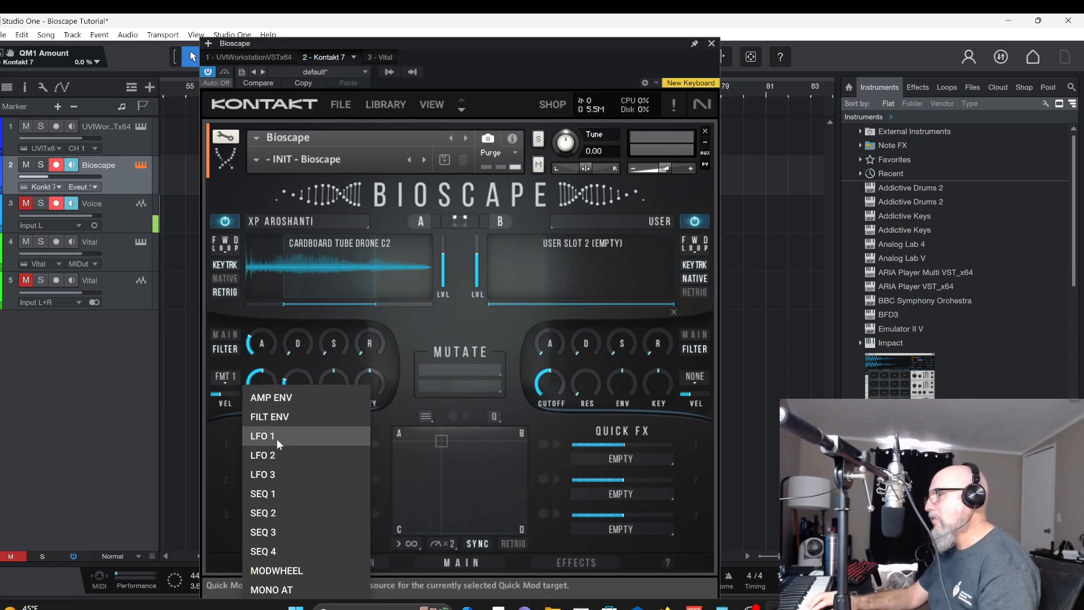
pyautogui.click(277, 439)
pyautogui.click(322, 459)
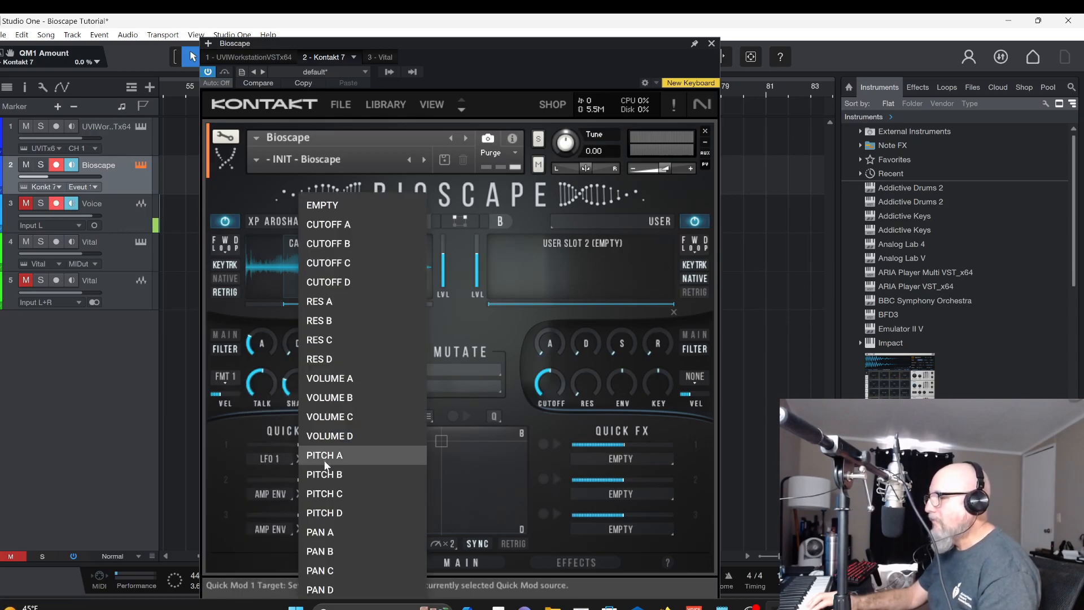
pyautogui.click(340, 223)
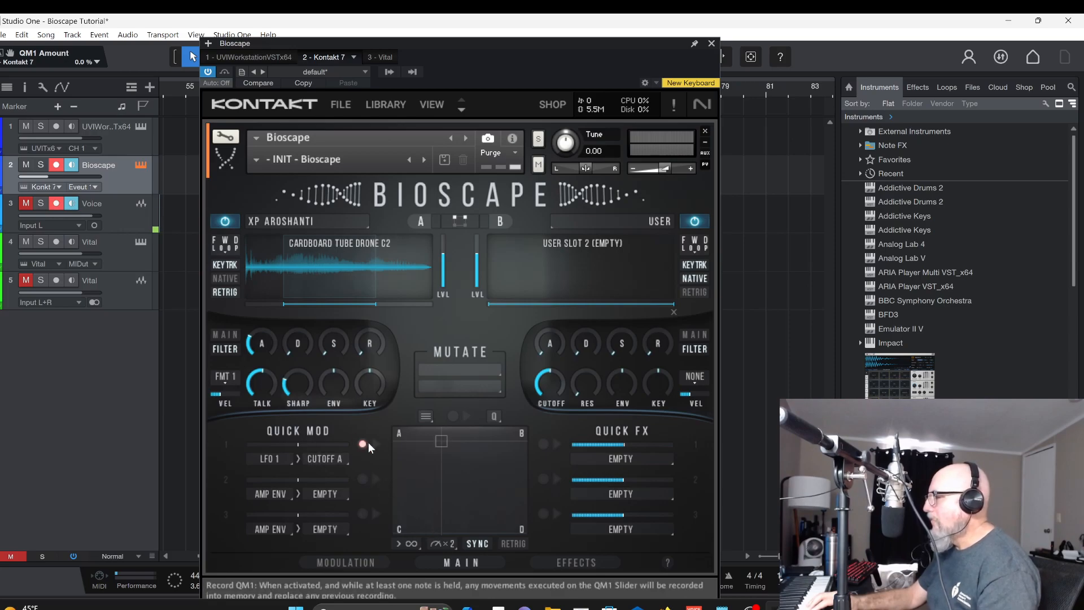
# - Sync LFO 1 to the host tempo and set its rate to 1/8
pyautogui.click(343, 562)
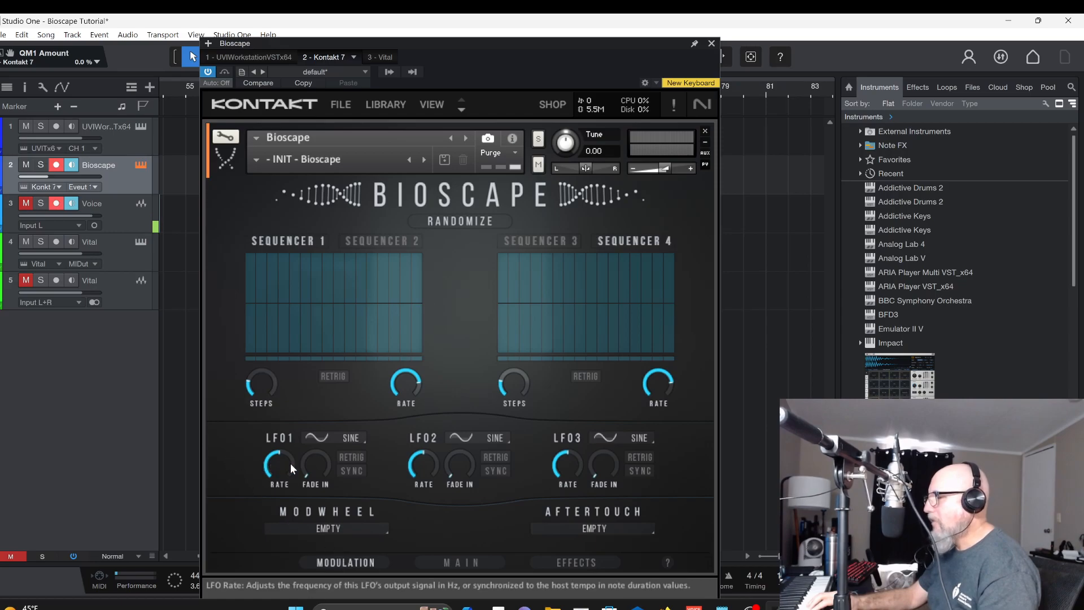
pyautogui.click(347, 469)
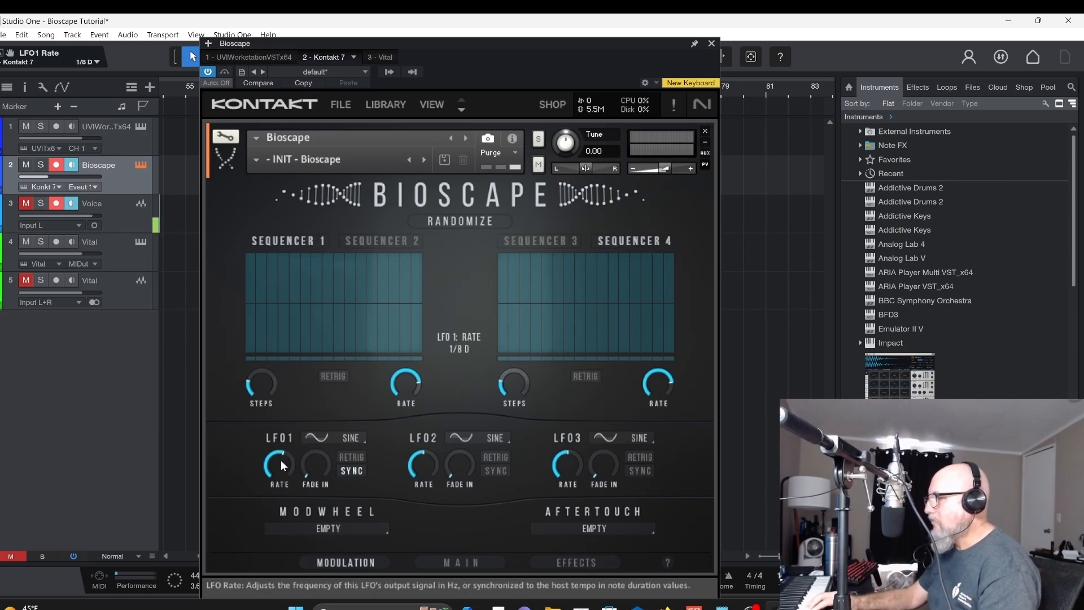
pyautogui.moveTo(281, 460); pyautogui.dragTo(282, 456)
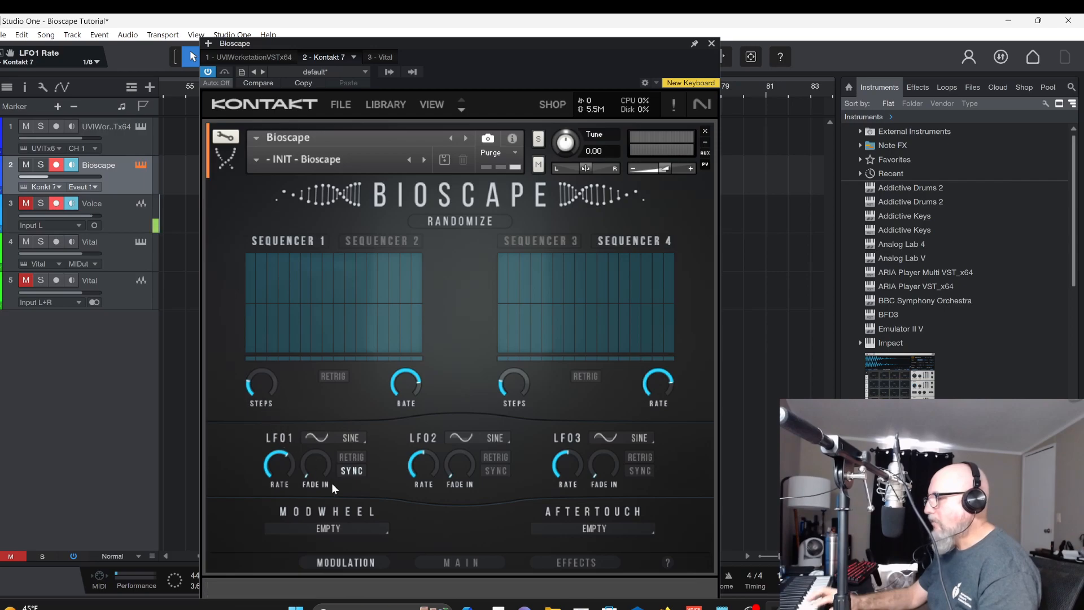
# - Set the Quick Mod 1 amount to about 26.8% and move the mixing pad's handle closer to corner A
pyautogui.click(448, 565)
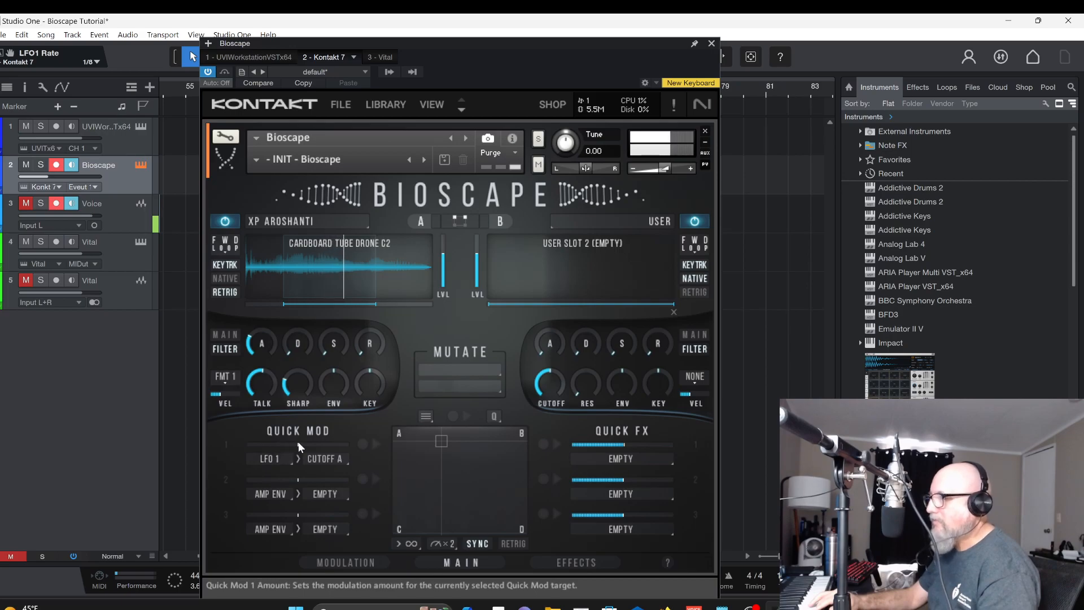
pyautogui.moveTo(298, 442); pyautogui.dragTo(342, 443)
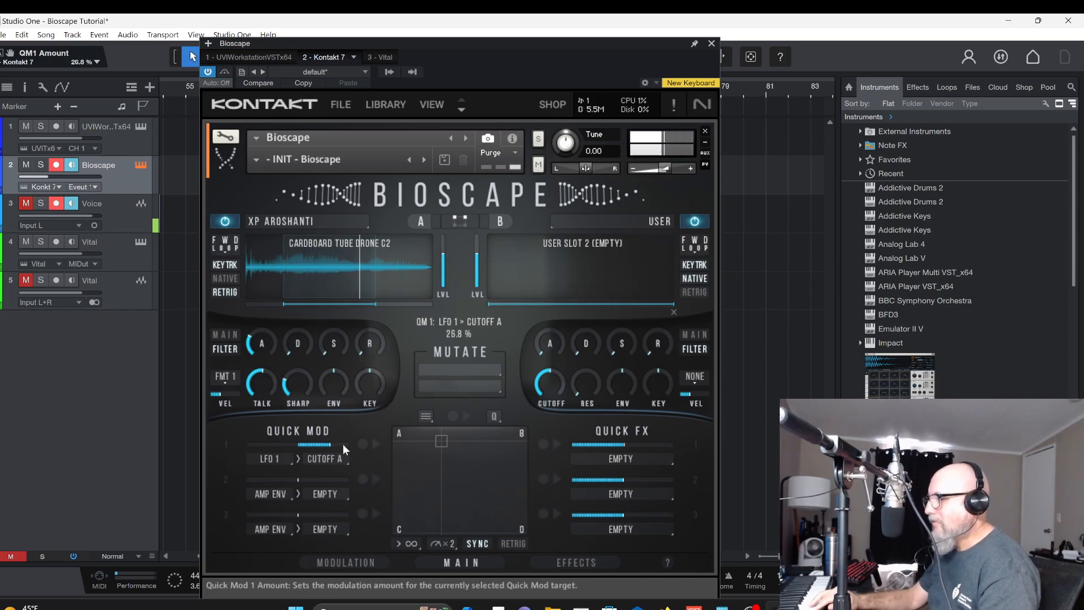
pyautogui.moveTo(438, 445); pyautogui.dragTo(410, 442)
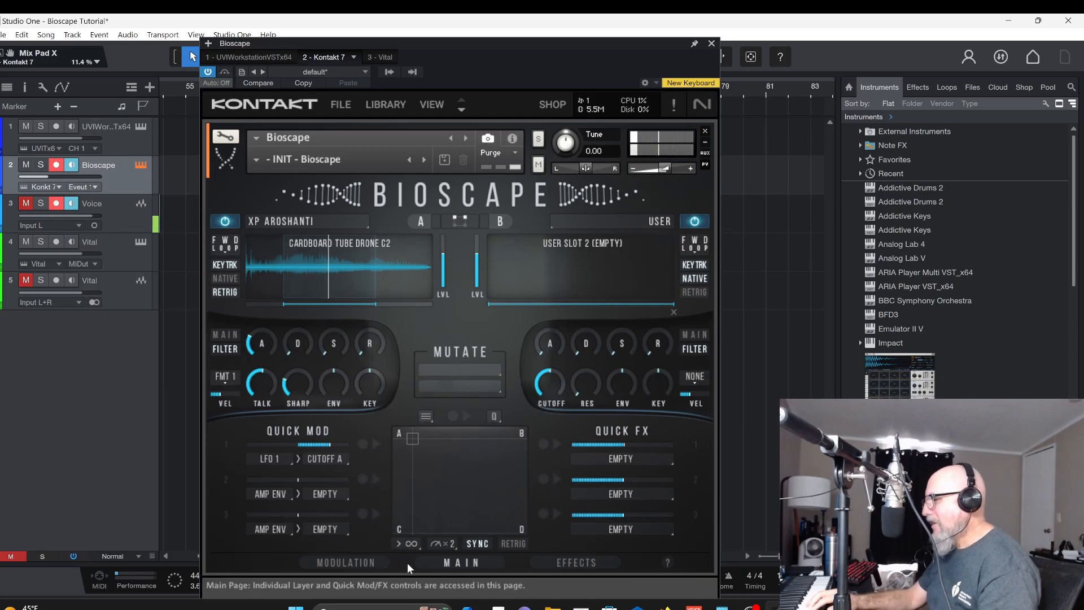
# - Set LFO 1's synced rate to 1/2 and return to the layer controls
pyautogui.click(344, 563)
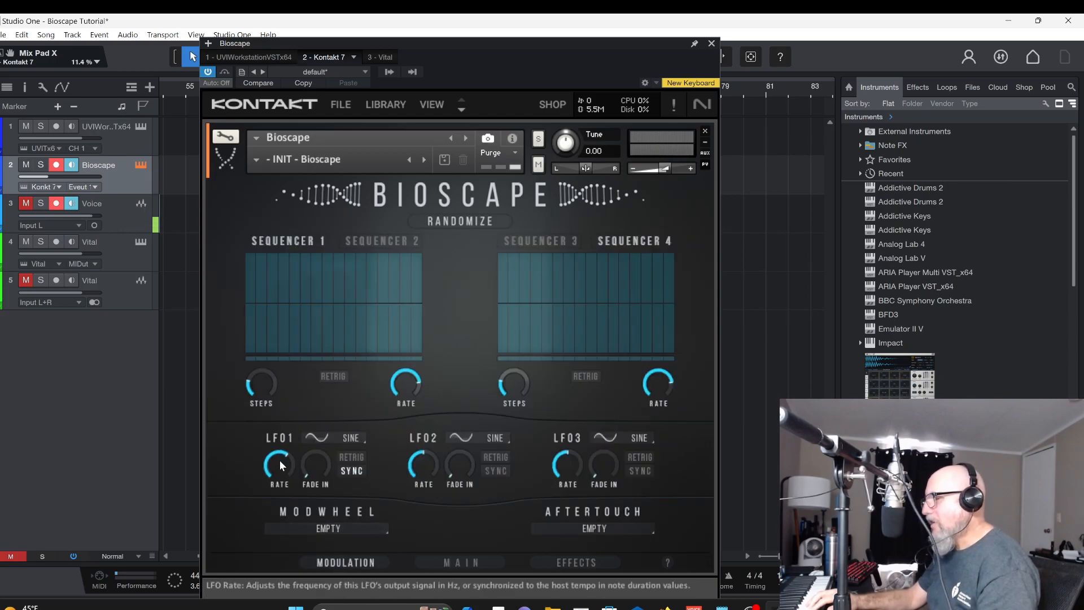
pyautogui.moveTo(280, 459); pyautogui.dragTo(279, 472)
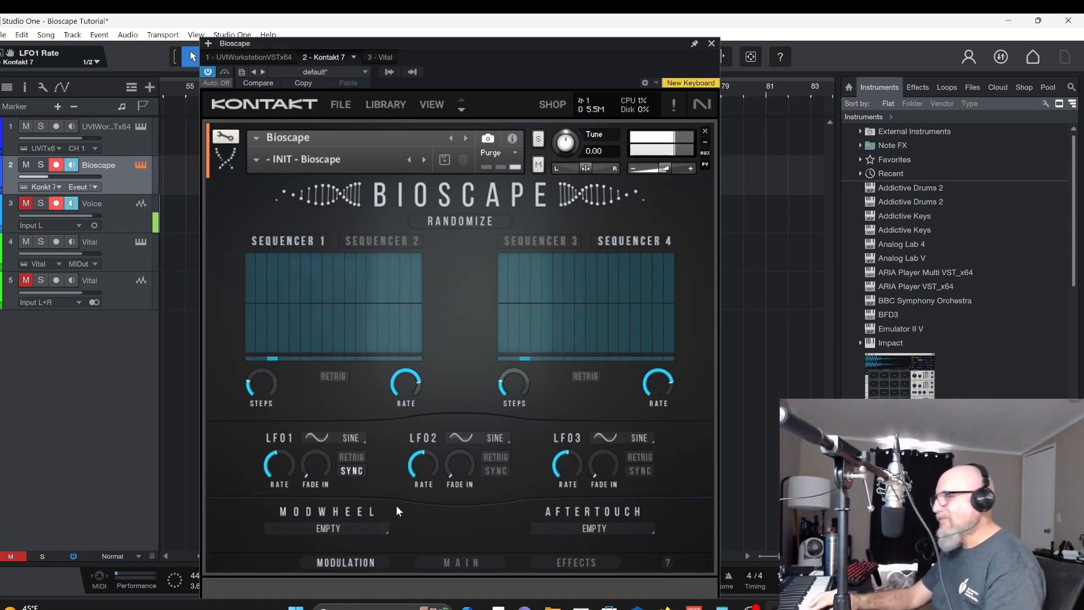
pyautogui.click(447, 559)
# - Load Melting Glacier Ice II from the Ice category into layer B and move the mixing pad's handle towards corner B
pyautogui.click(600, 252)
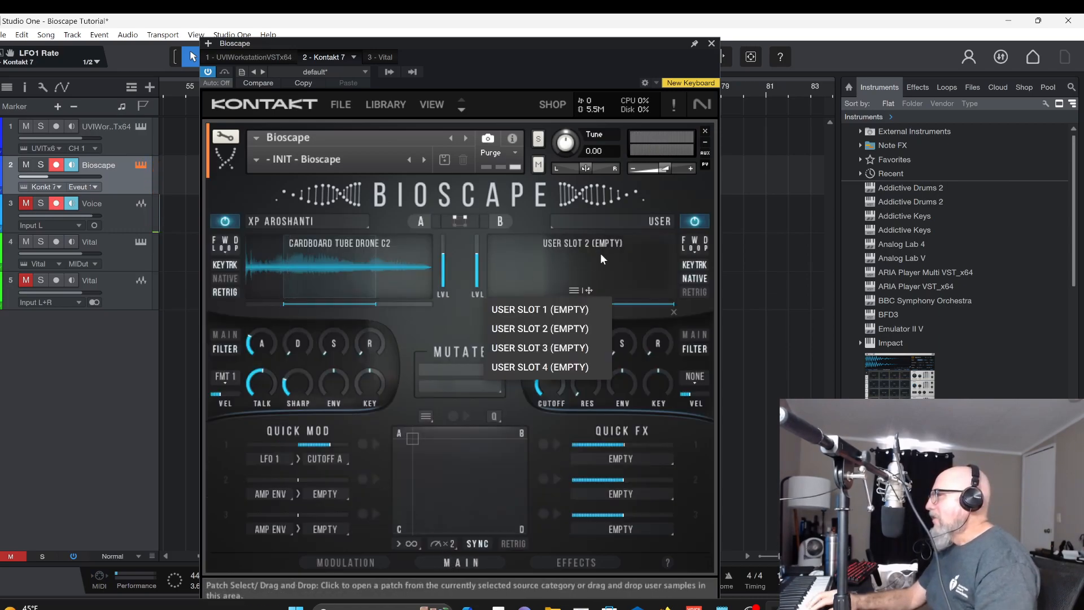
pyautogui.click(609, 218)
pyautogui.click(608, 222)
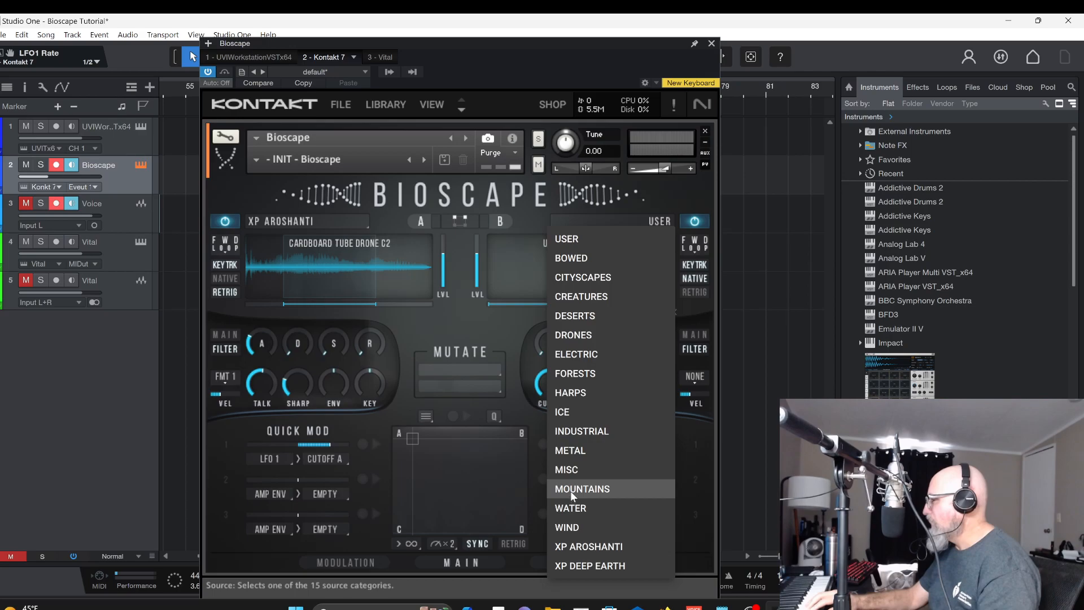
pyautogui.click(567, 418)
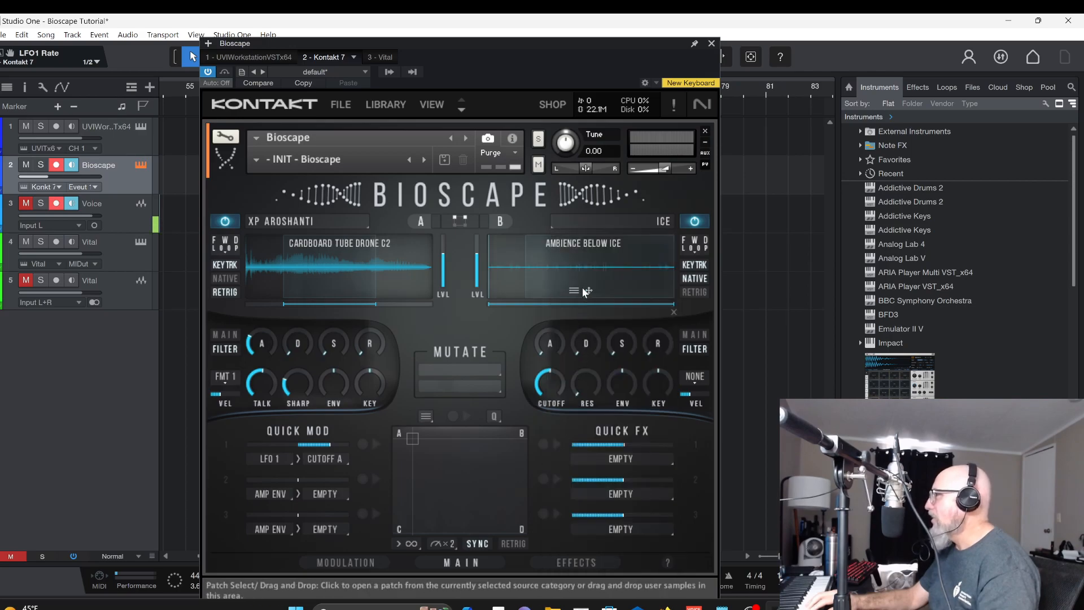
pyautogui.click(582, 242)
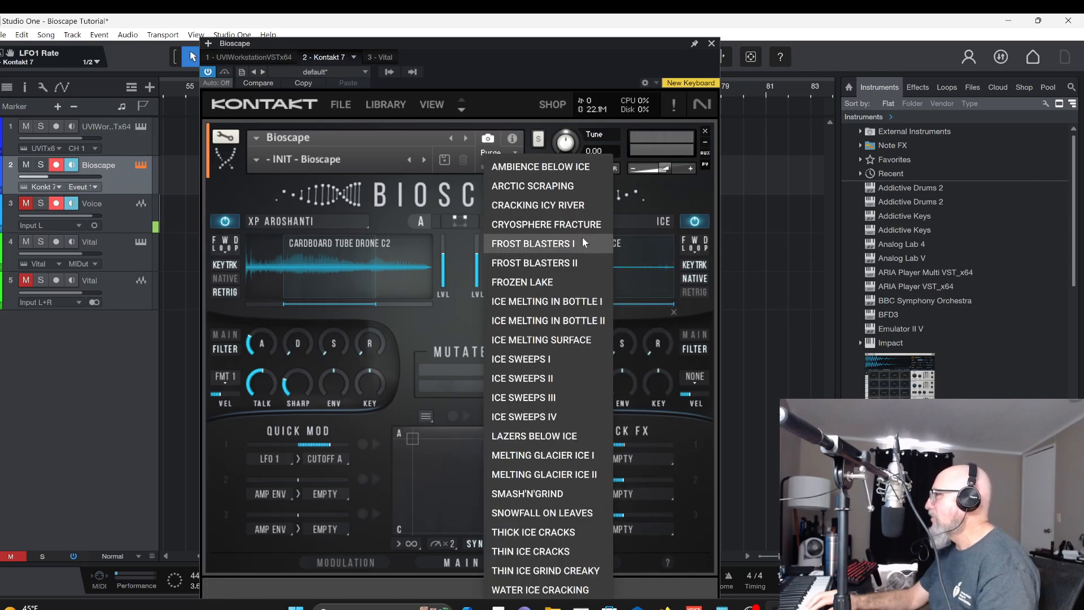
pyautogui.click(543, 474)
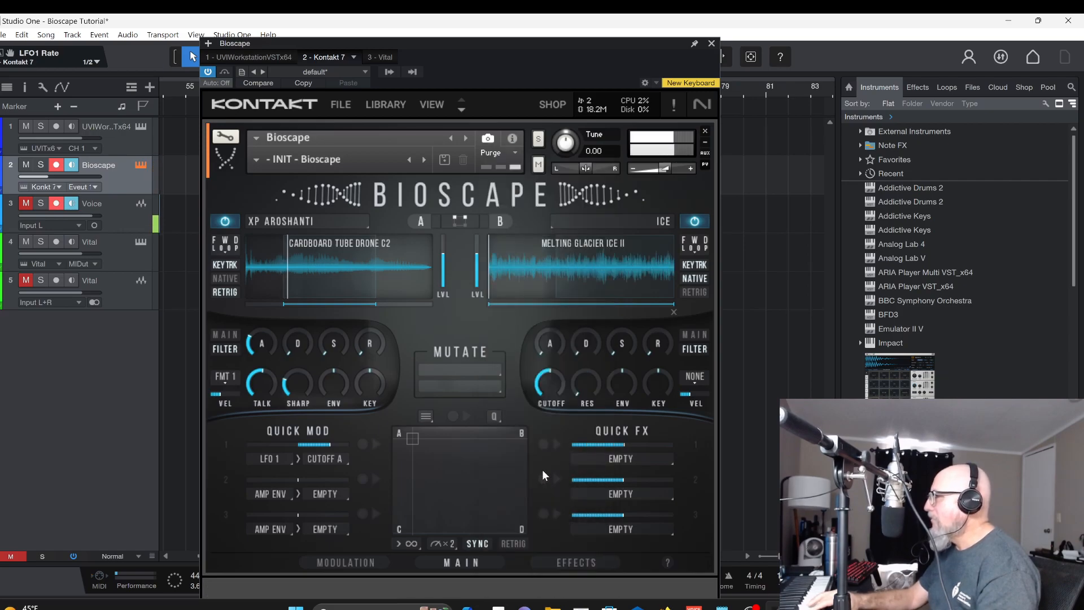
pyautogui.moveTo(414, 440); pyautogui.dragTo(491, 450)
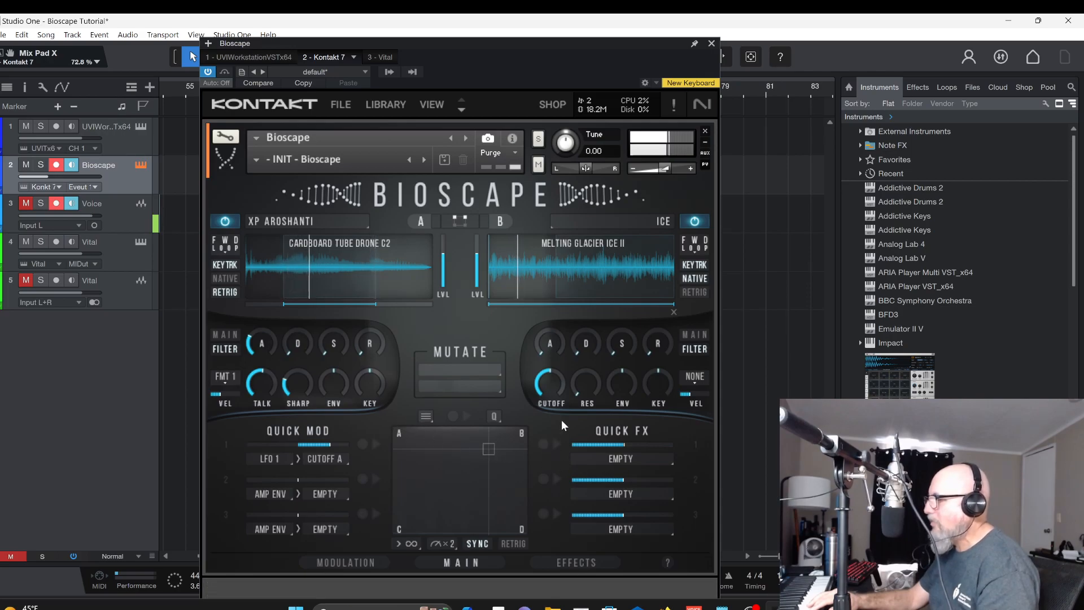
# - Assign Distortion A-B to Quick FX 1, then enable the distortion with its drive at 46.2%
pyautogui.click(605, 455)
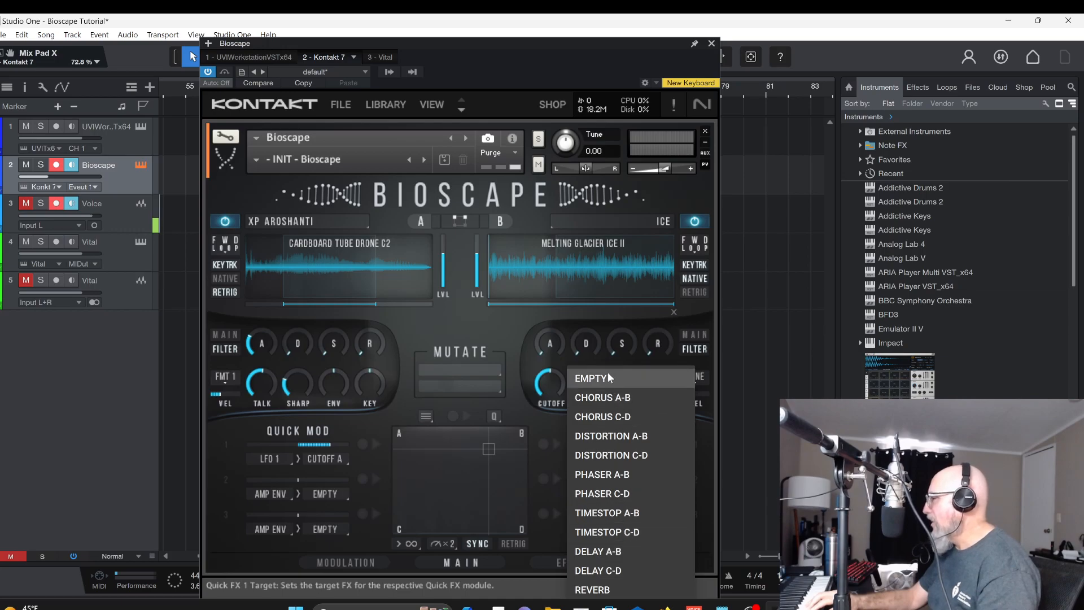
pyautogui.click(612, 438)
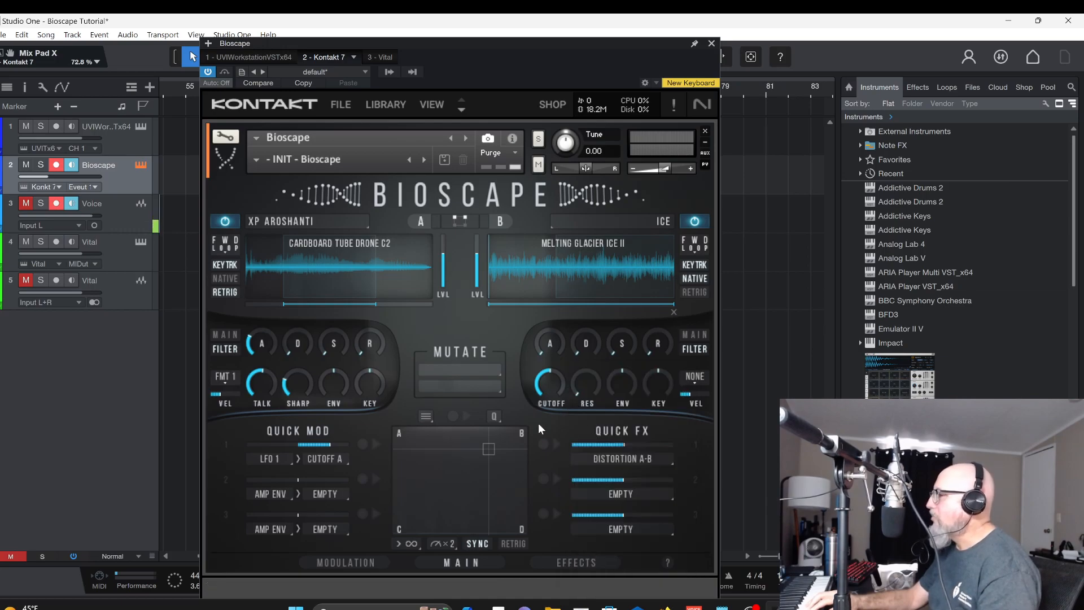
pyautogui.click(567, 558)
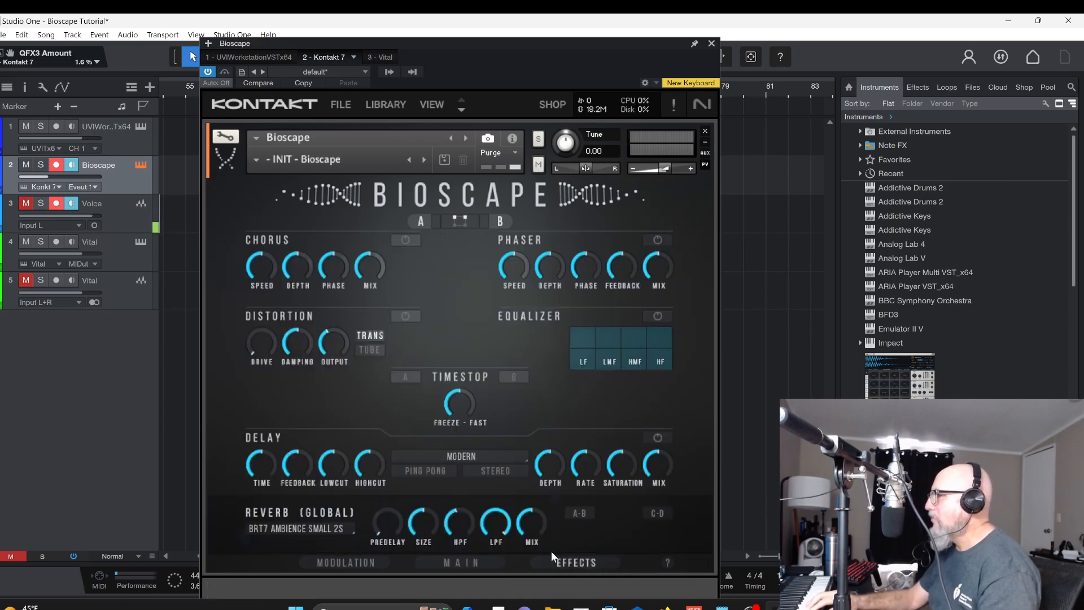
pyautogui.moveTo(261, 343); pyautogui.dragTo(371, 333)
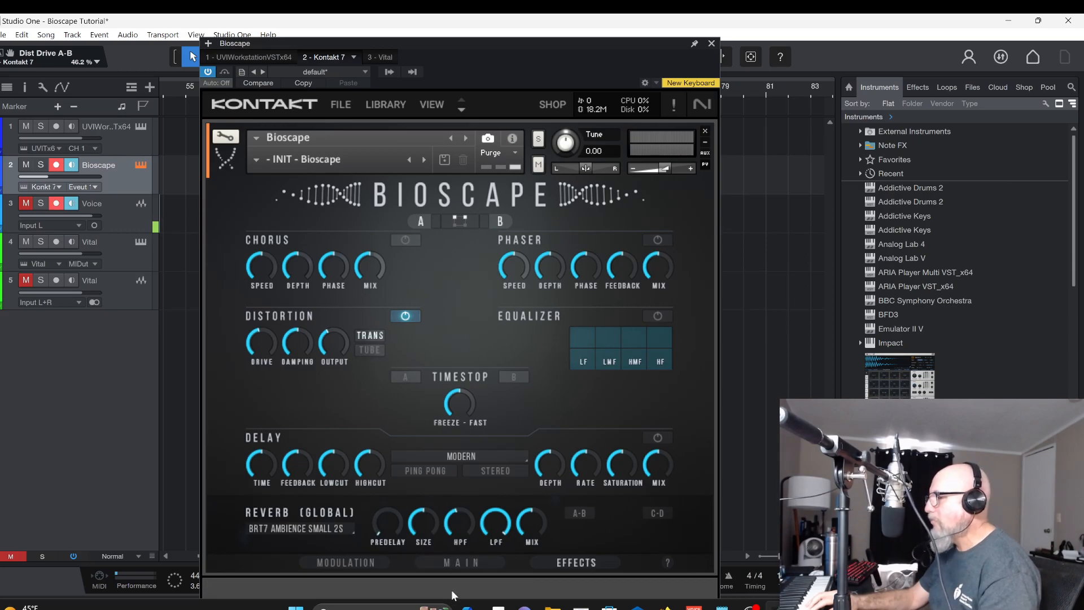
pyautogui.click(456, 561)
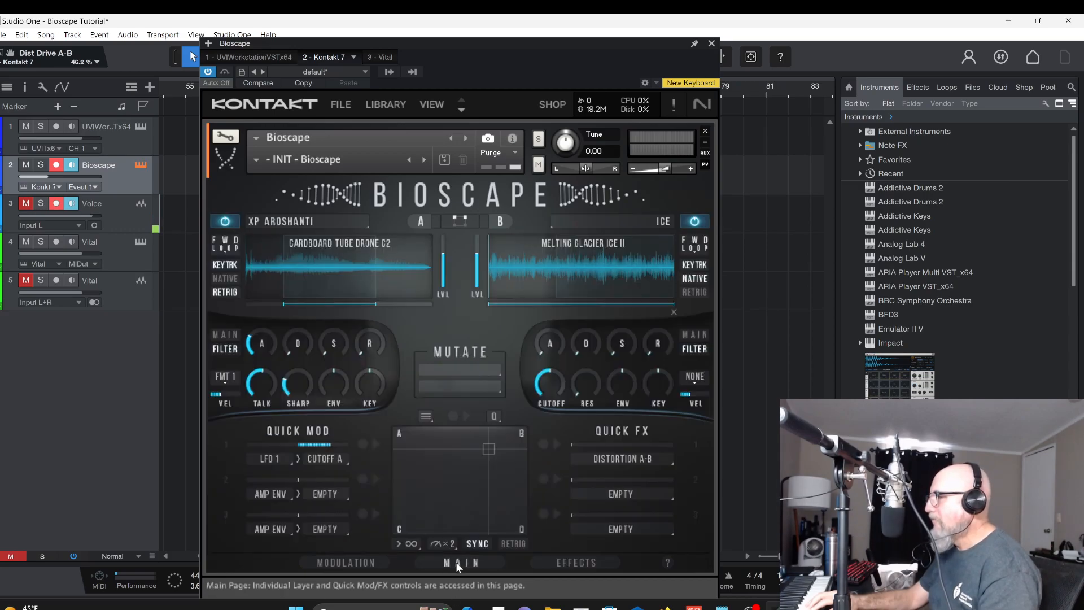
# - Audition the mixing pad's recorded motion, stop its playback, and raise the Quick FX 1 amount to 63.8%
pyautogui.click(467, 416)
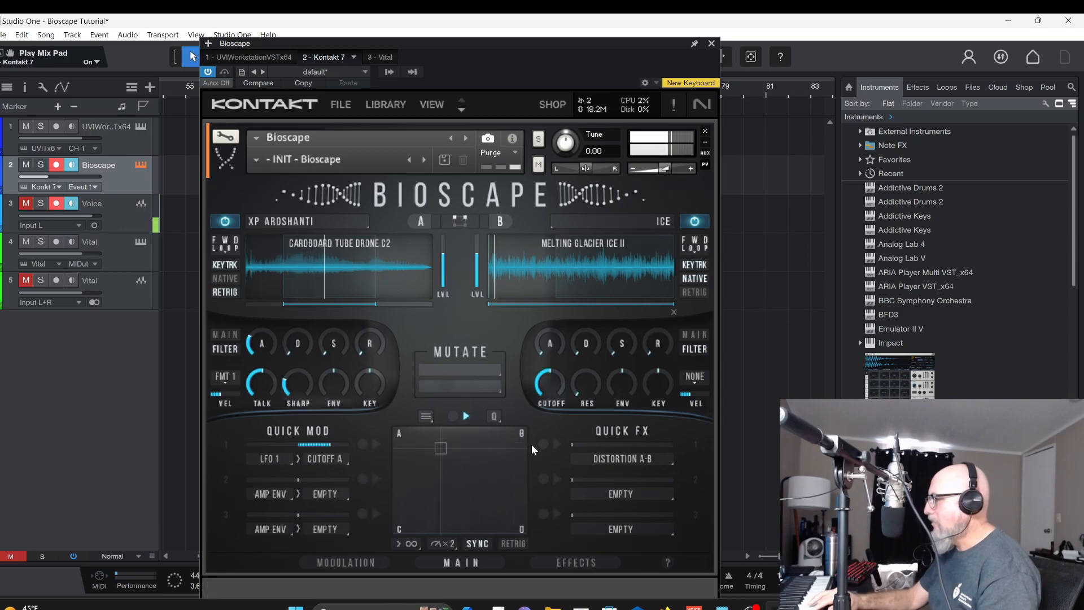
pyautogui.click(466, 417)
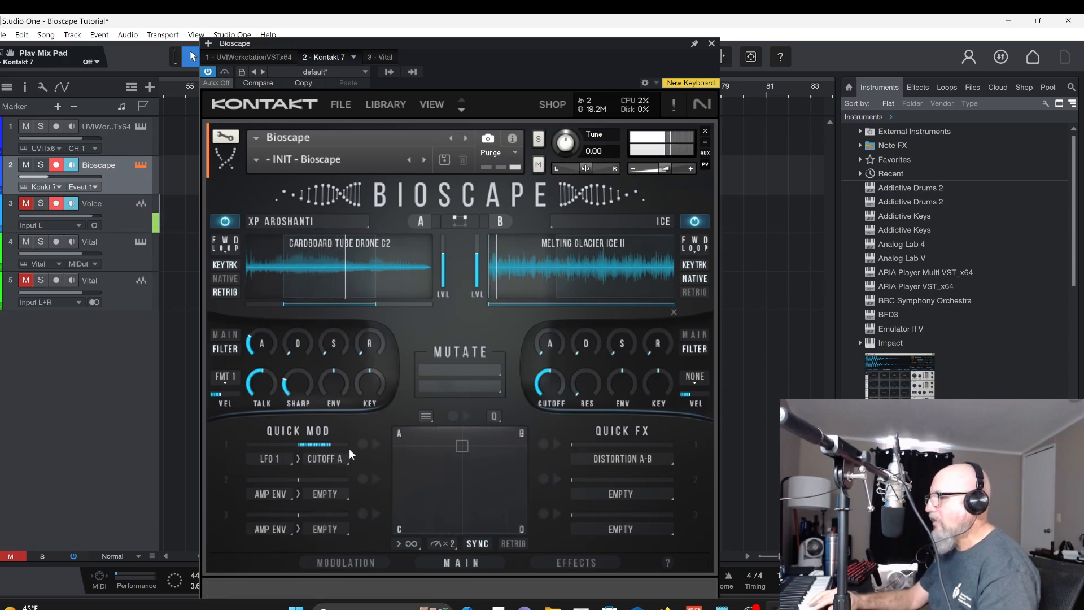
pyautogui.moveTo(577, 442); pyautogui.dragTo(636, 449)
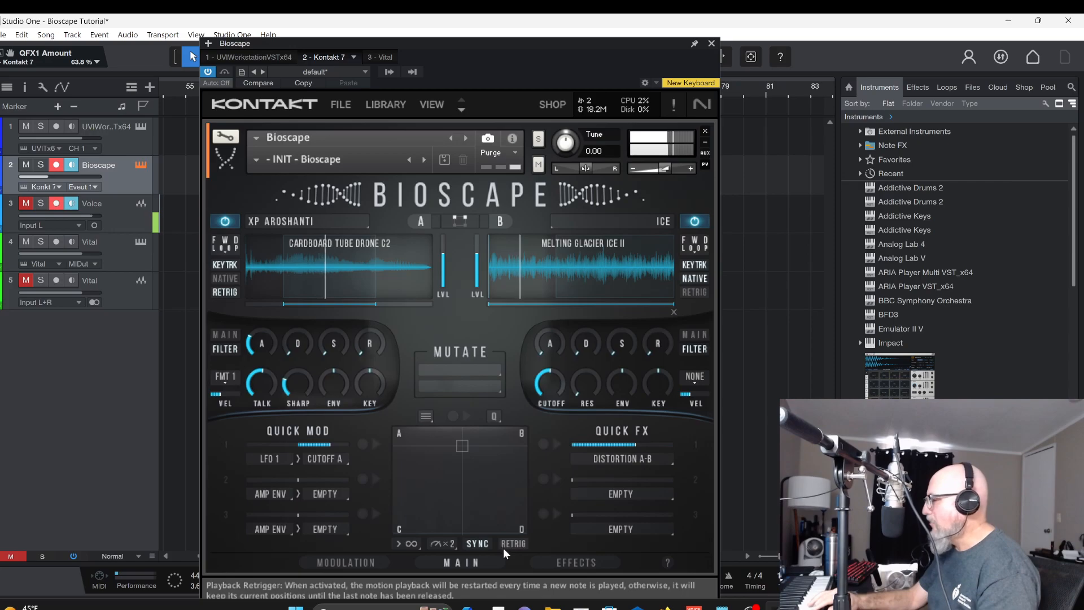
# - Assign Reverb to Quick FX 2 and turn on the global reverb for layer set A-B
pyautogui.click(601, 492)
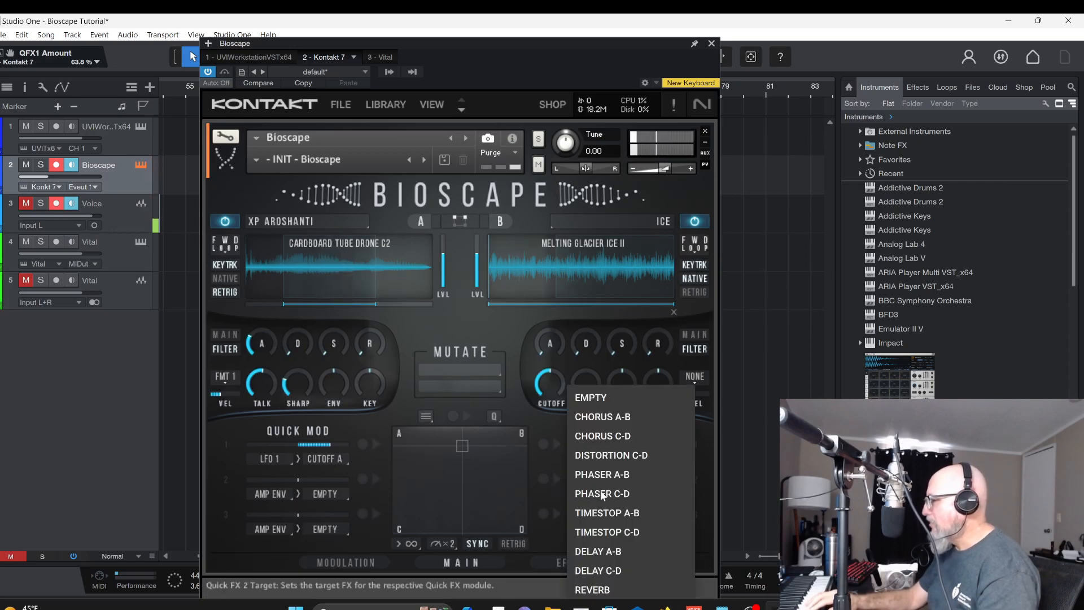
pyautogui.click(583, 588)
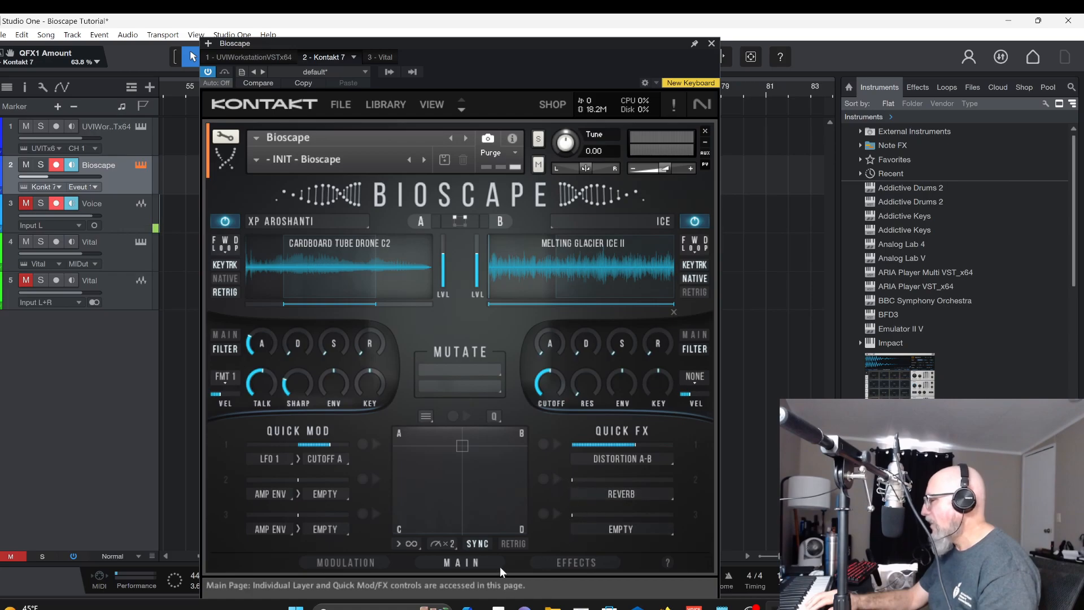
pyautogui.click(545, 562)
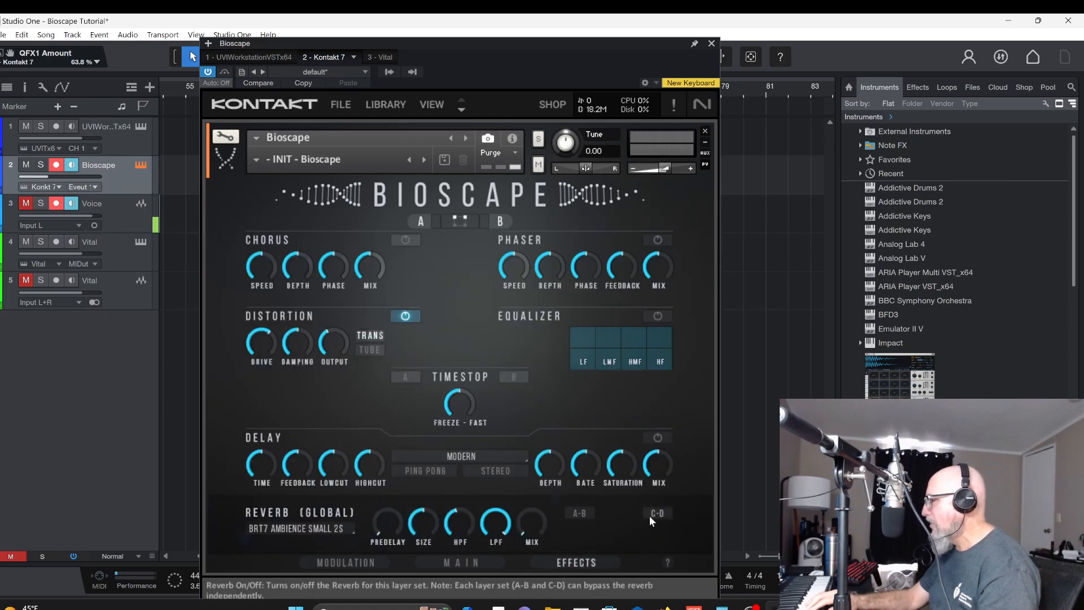
pyautogui.click(578, 512)
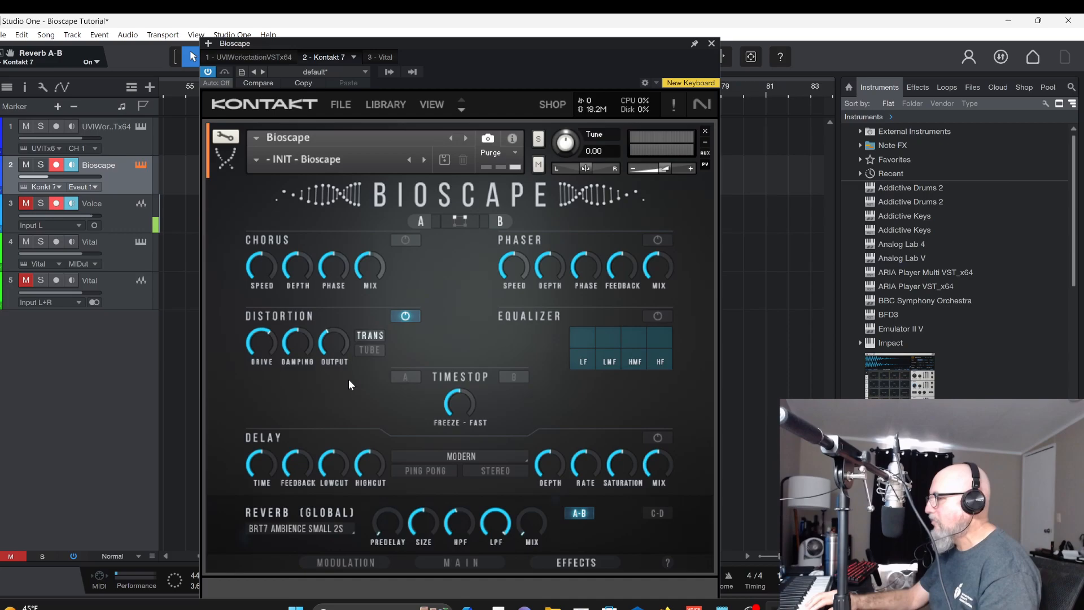
pyautogui.click(479, 559)
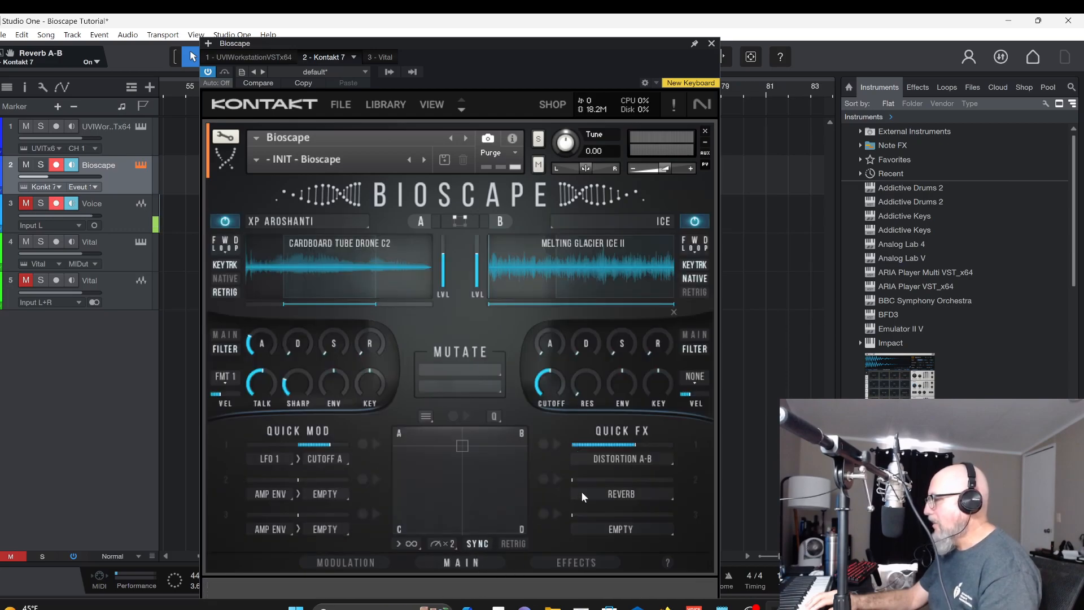
# - Check the Quick FX 2 target choices, keep Reverb, and raise its amount to 81.4%
pyautogui.click(590, 488)
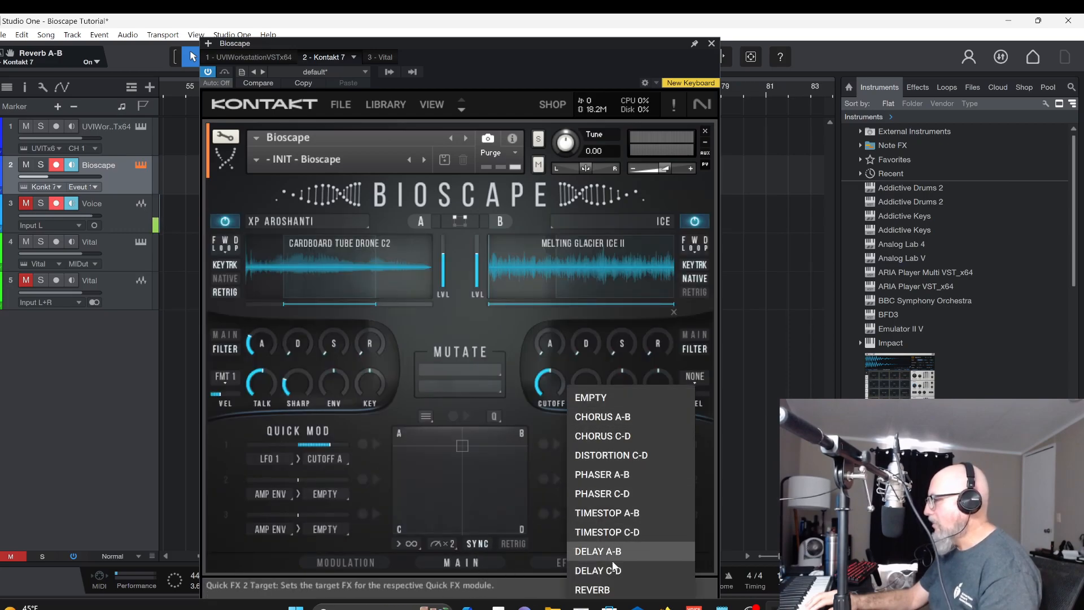
pyautogui.click(526, 416)
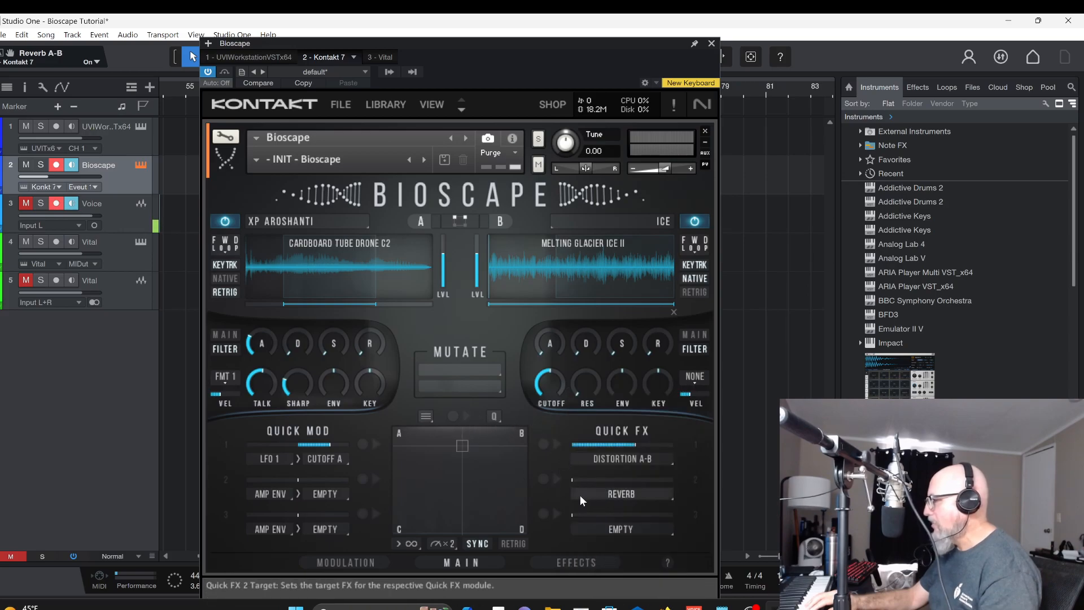
pyautogui.moveTo(574, 479); pyautogui.dragTo(672, 486)
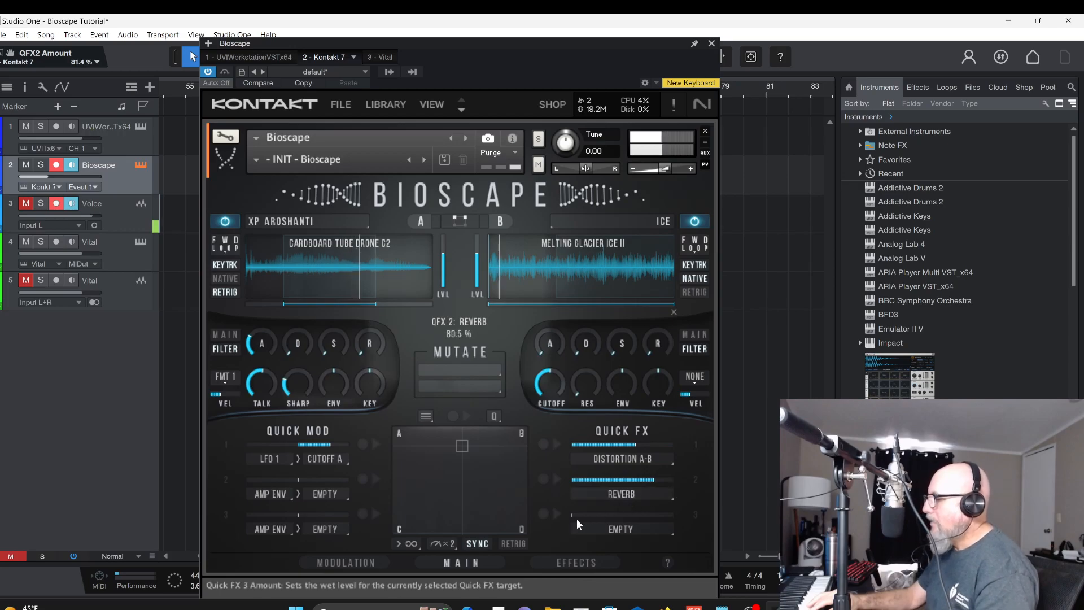
# - Change the global reverb's impulse response to BRT7 Large Hall 16s
pyautogui.click(547, 562)
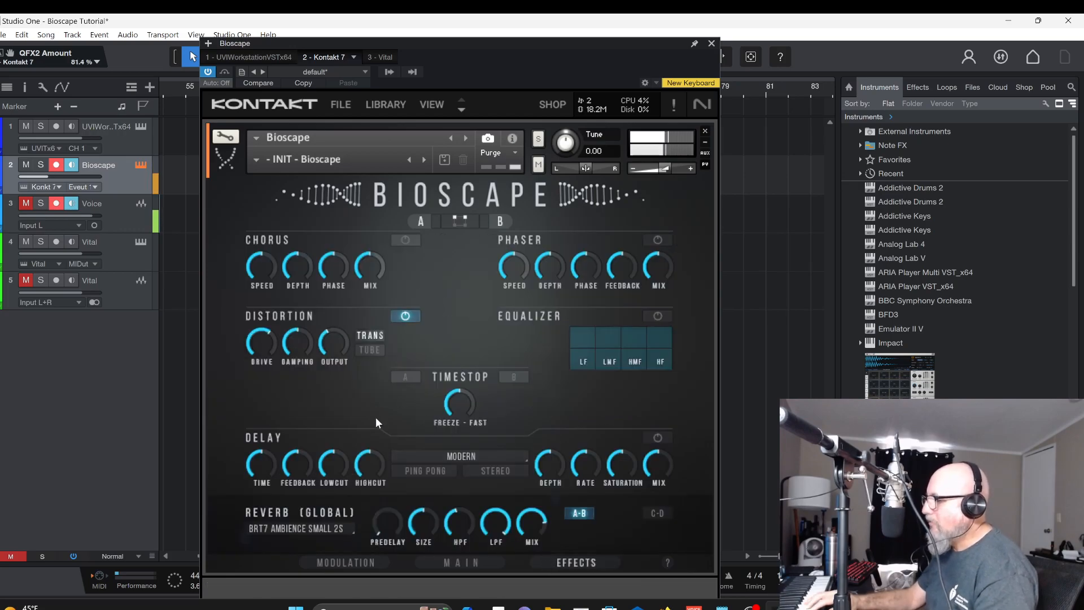
pyautogui.click(331, 526)
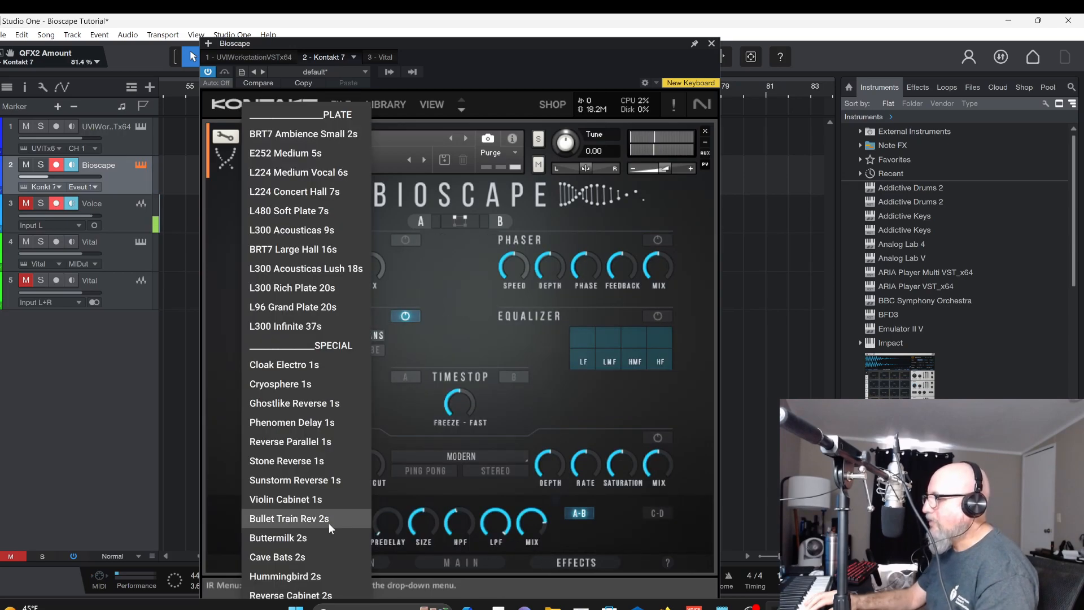
pyautogui.click(314, 251)
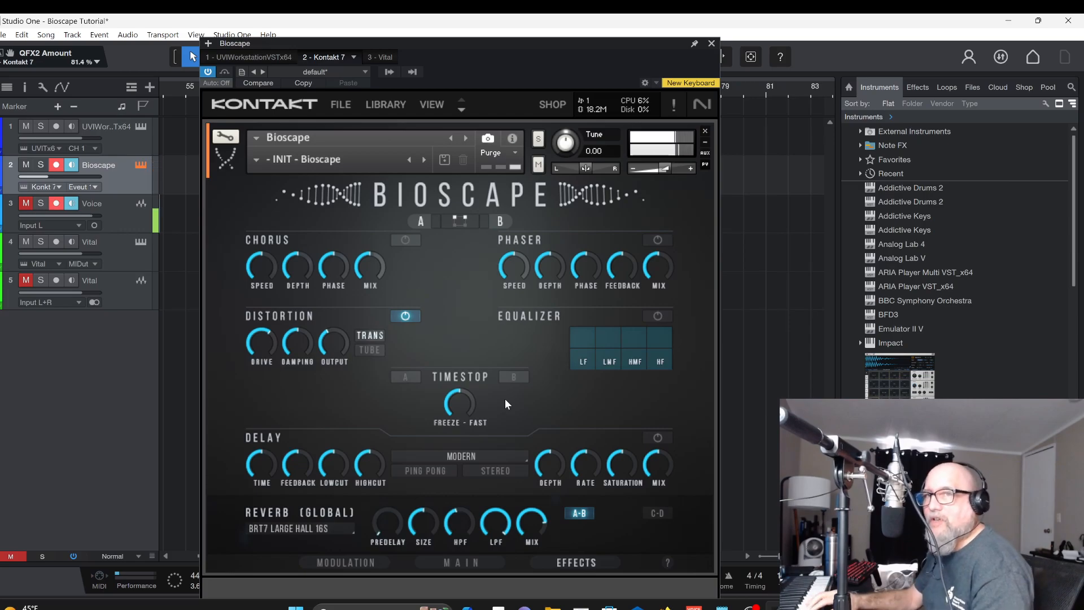
# - Set the Bioscape track's volume to -28.2 and turn on the phaser for layer set A-B
pyautogui.click(43, 175)
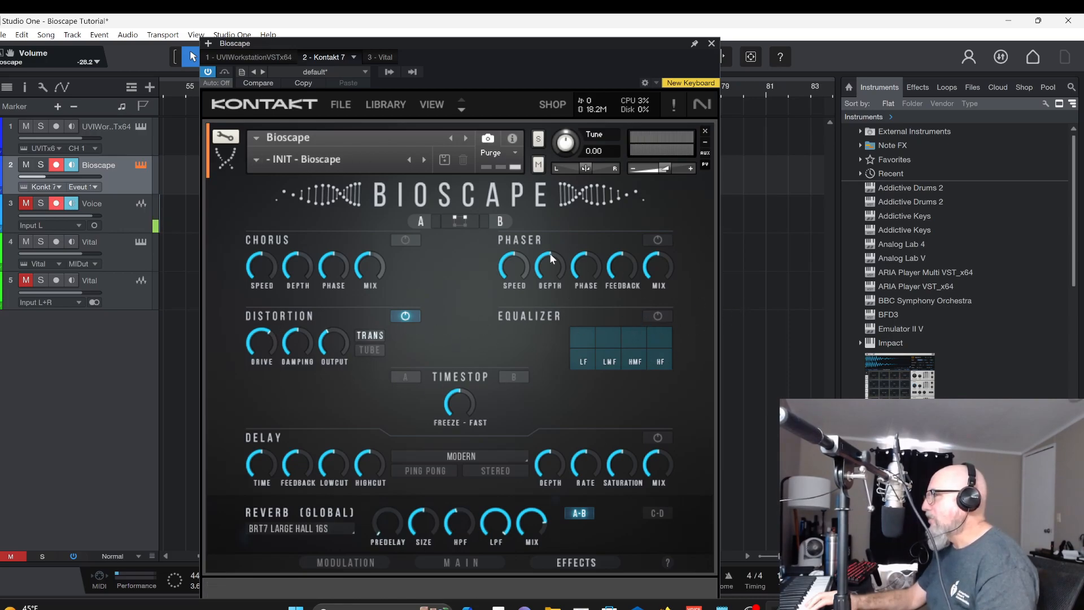
pyautogui.click(658, 240)
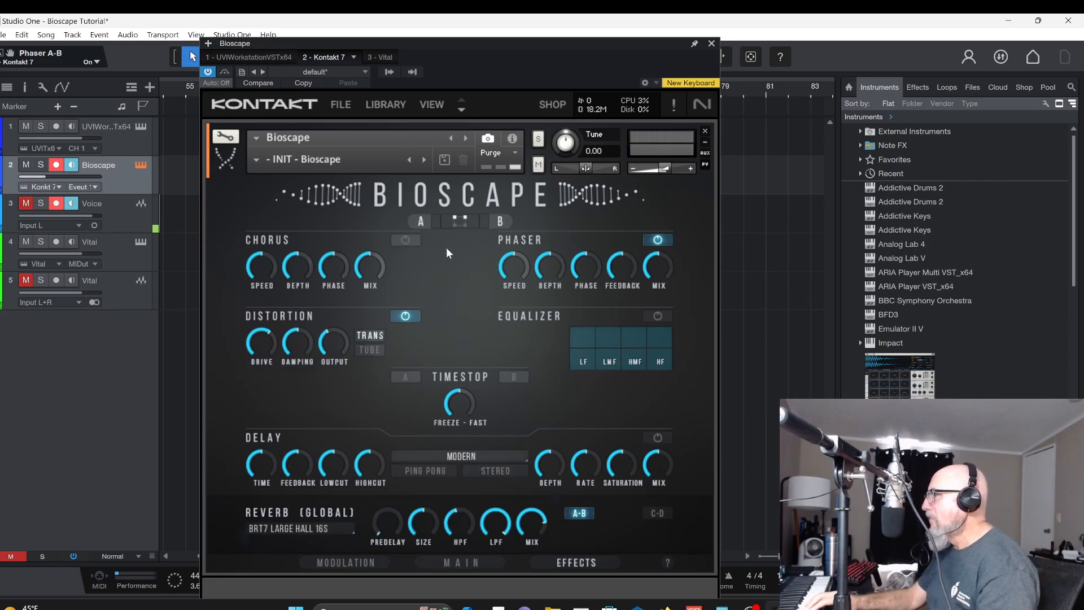
# - Compare the effects settings of layer set A-B with those of layer set C-D
pyautogui.click(455, 221)
pyautogui.click(456, 224)
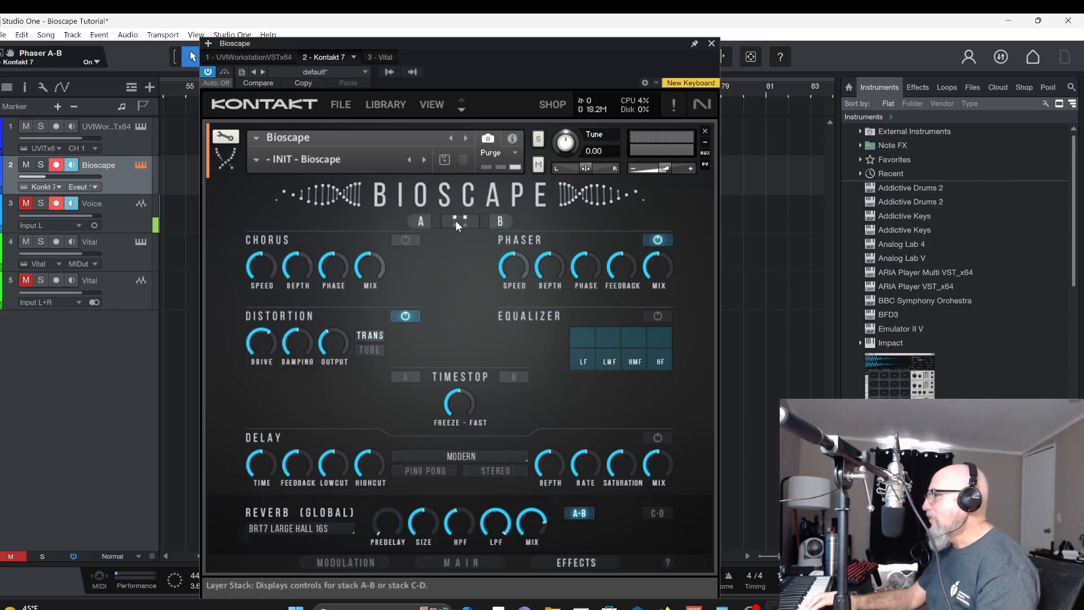
pyautogui.click(456, 221)
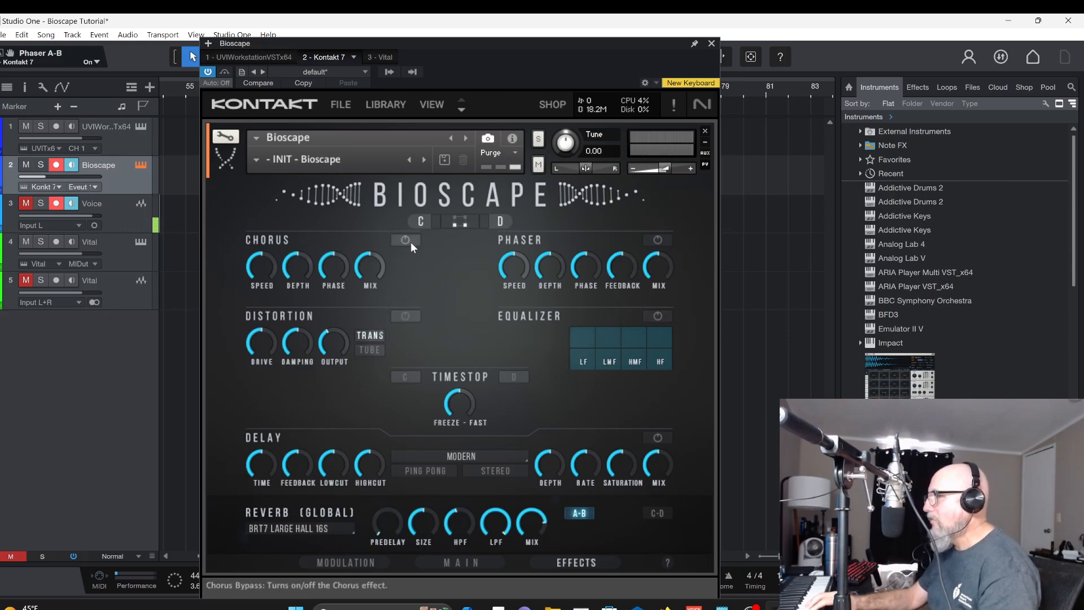
pyautogui.click(447, 219)
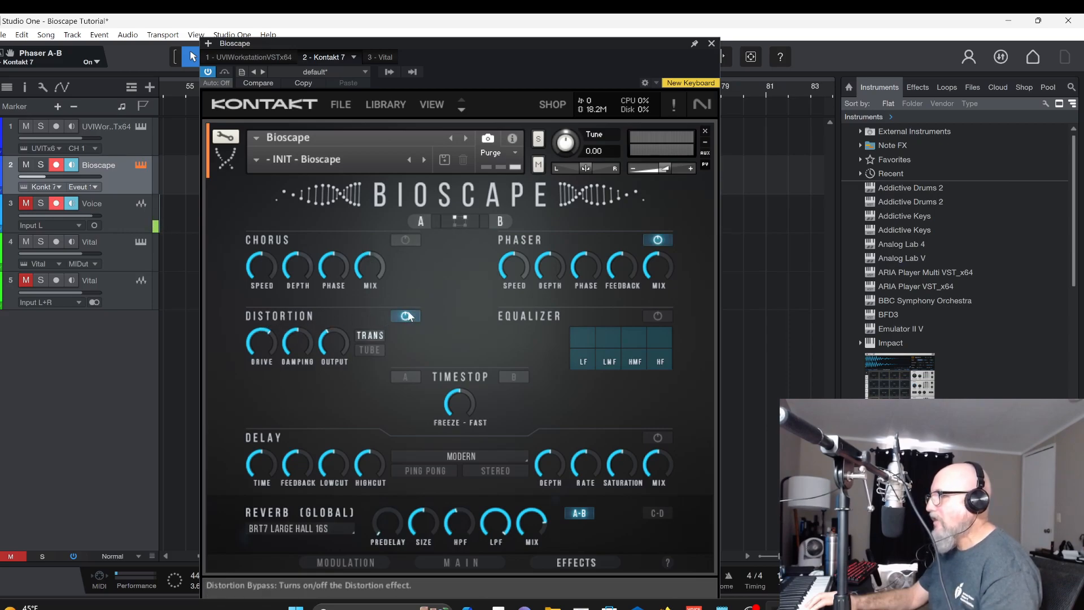
pyautogui.click(455, 219)
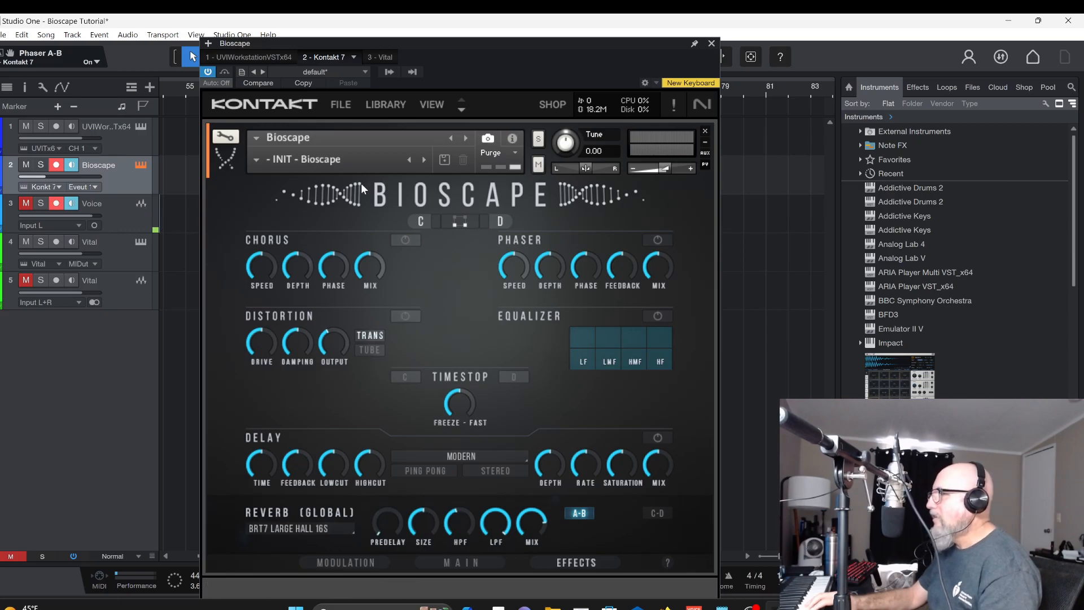
# - Load Ghost Town Breeze from the Wind category into layer C and move the mixing pad towards C, at 14.0% on X
pyautogui.click(459, 561)
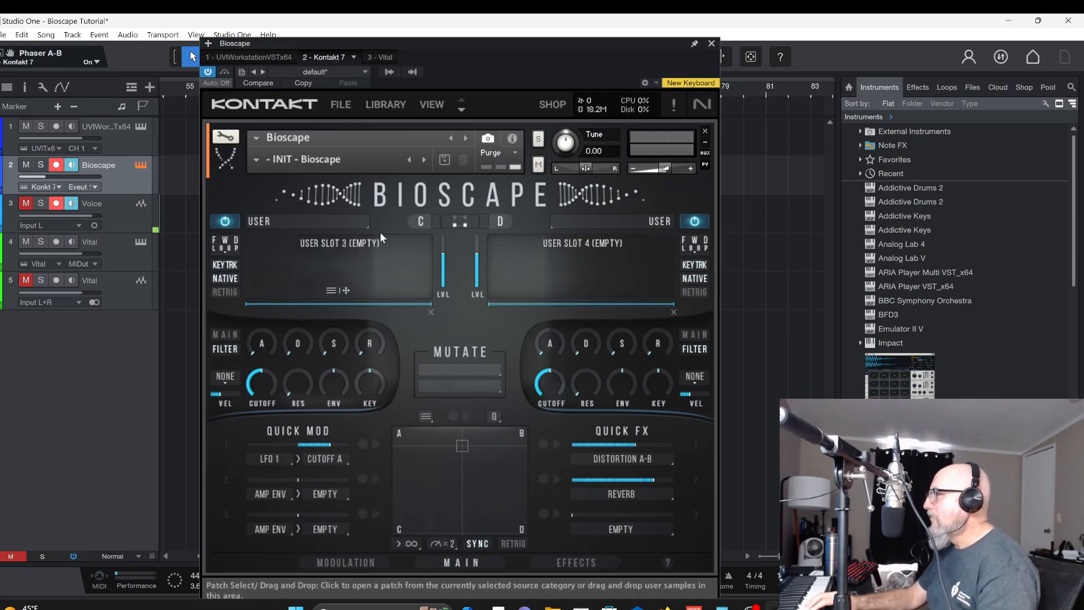
pyautogui.click(334, 223)
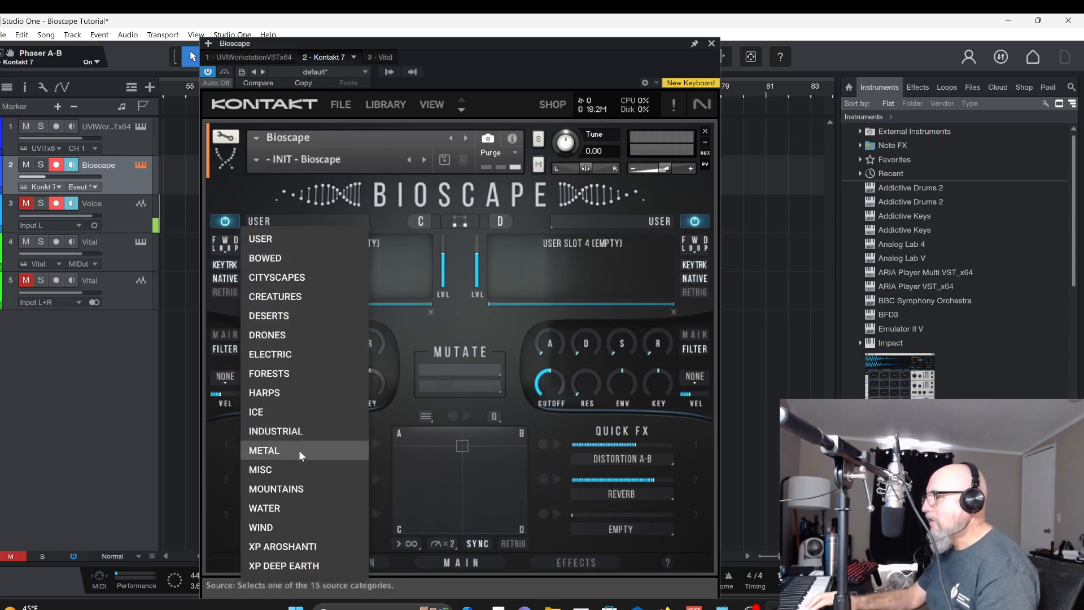
pyautogui.click(297, 526)
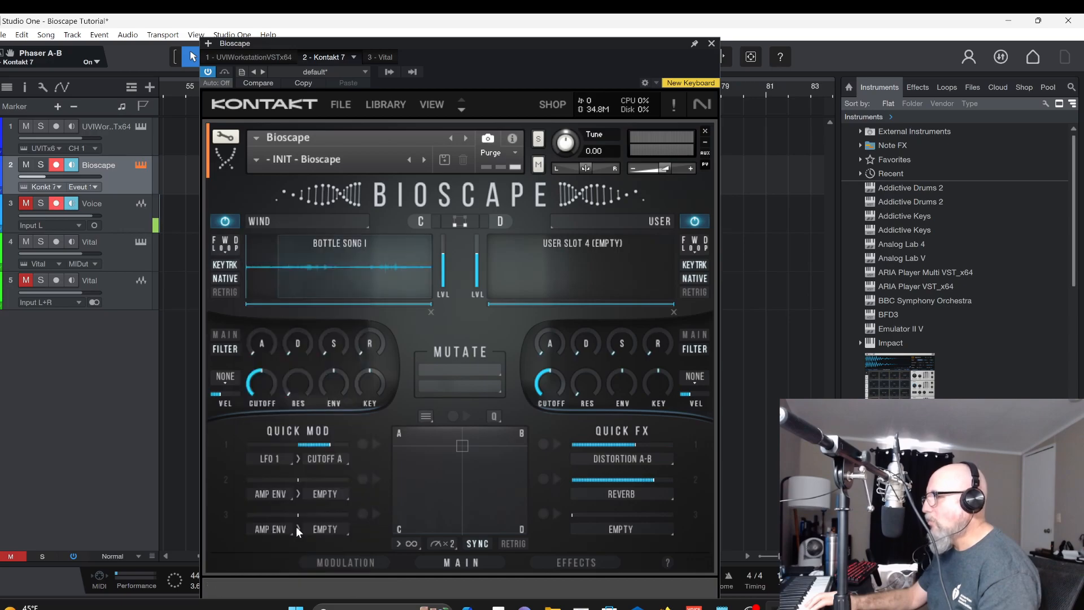
pyautogui.click(251, 272)
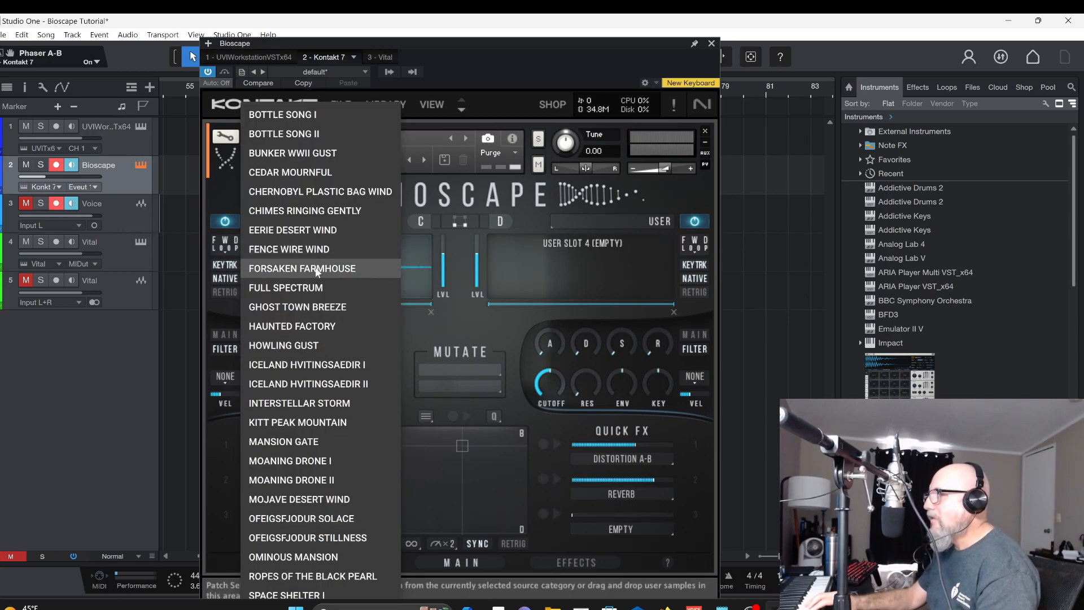
pyautogui.click(317, 309)
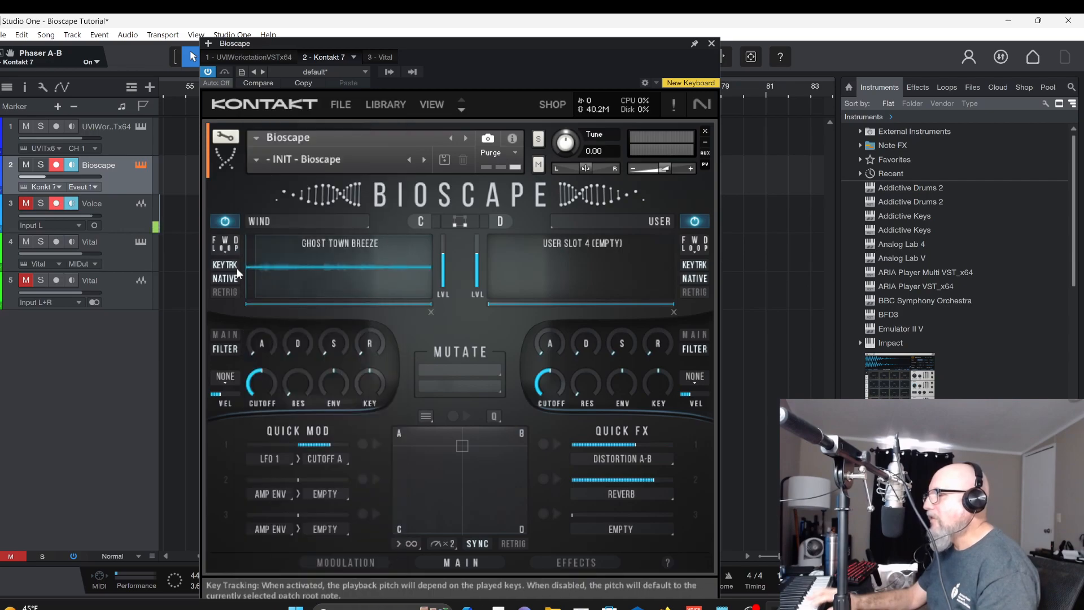
pyautogui.moveTo(462, 445); pyautogui.dragTo(418, 502)
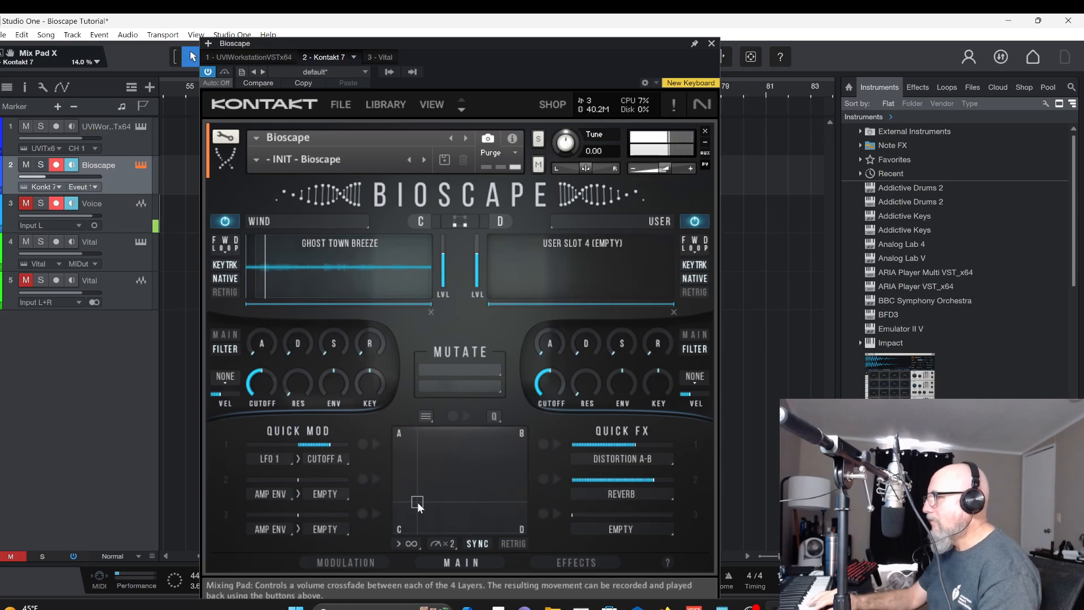
# - Assign Chorus C-D to Quick FX 3 and turn on the chorus for layer set C-D
pyautogui.click(601, 527)
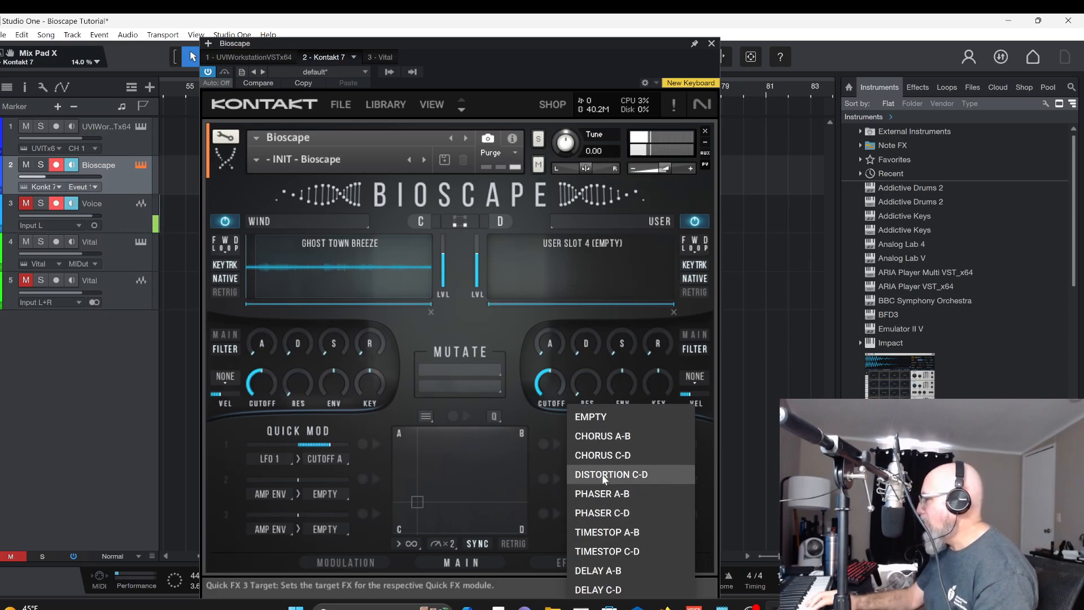
pyautogui.click(601, 455)
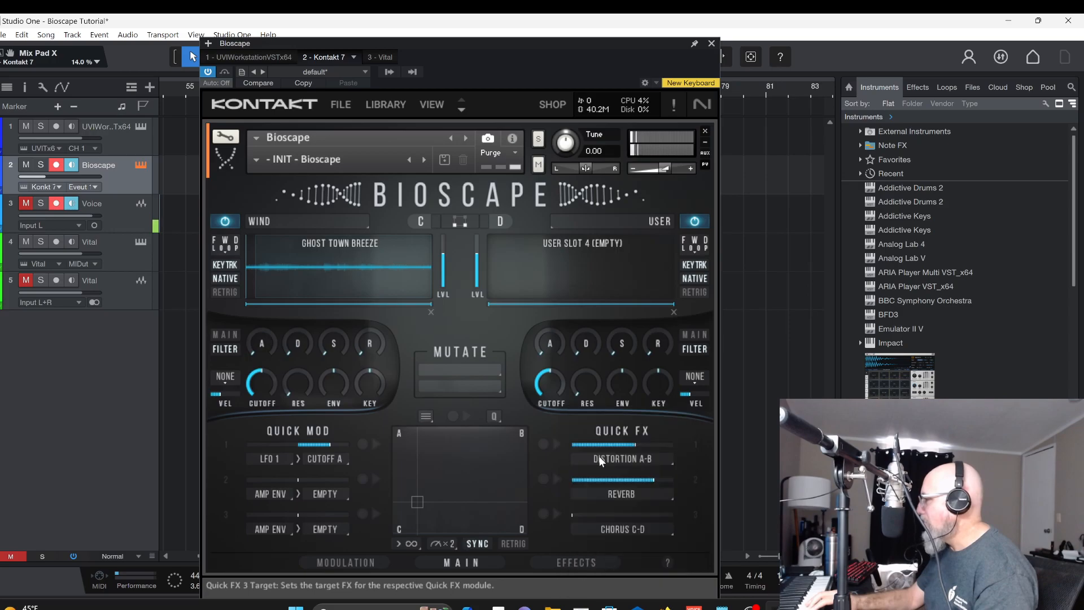
pyautogui.click(560, 563)
pyautogui.click(405, 240)
pyautogui.click(460, 220)
pyautogui.click(461, 219)
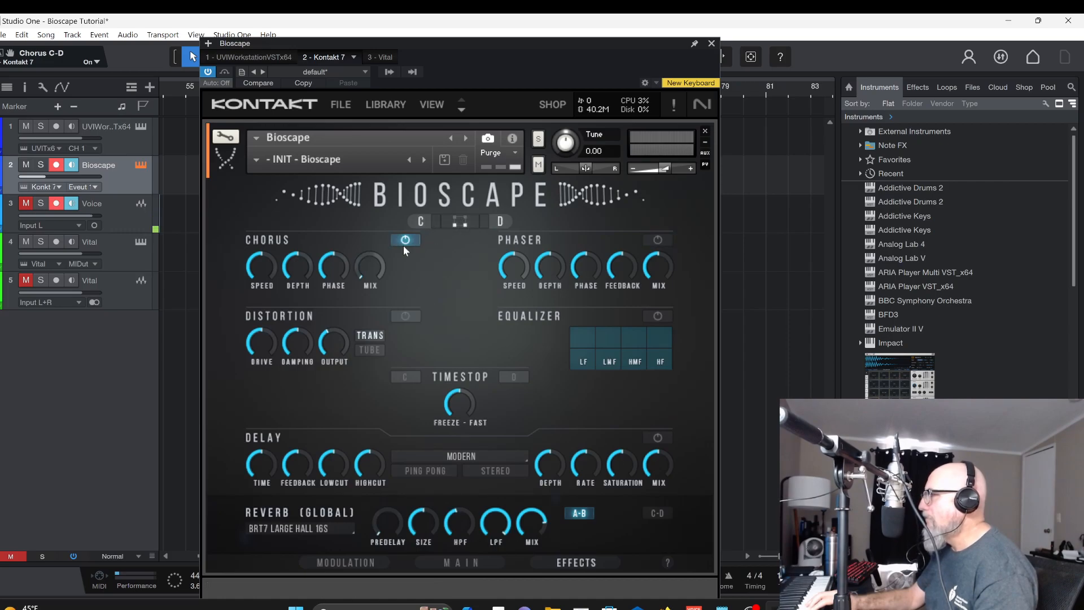
# - Raise the C-D chorus speed, set its depth to about 82% and mix to 74.5%, and set the Quick FX 3 amount to 100%
pyautogui.moveTo(263, 270); pyautogui.dragTo(262, 259)
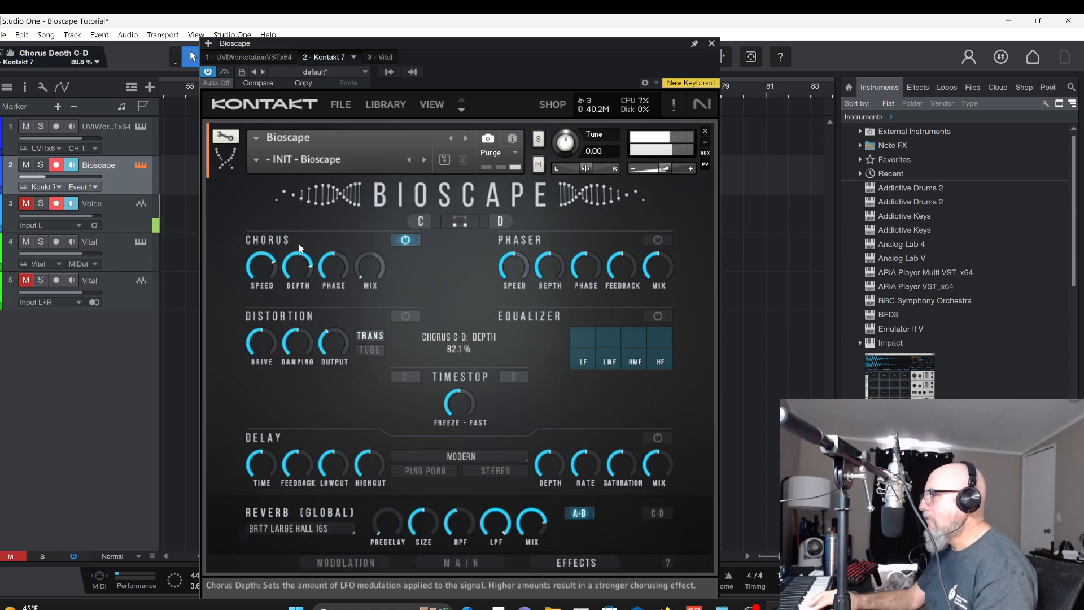
pyautogui.moveTo(380, 226); pyautogui.dragTo(391, 215)
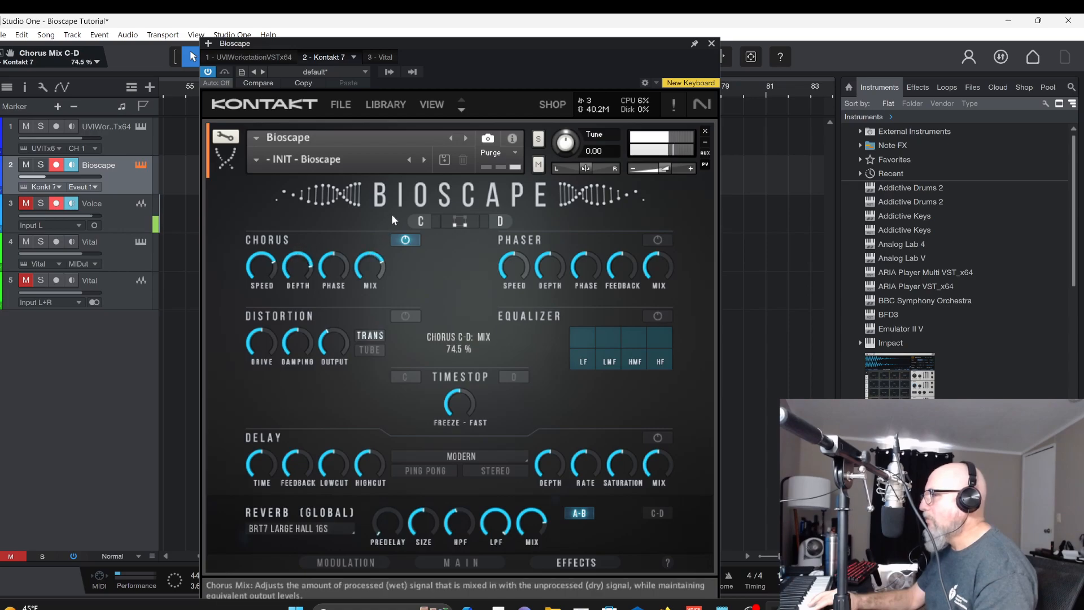
pyautogui.click(484, 562)
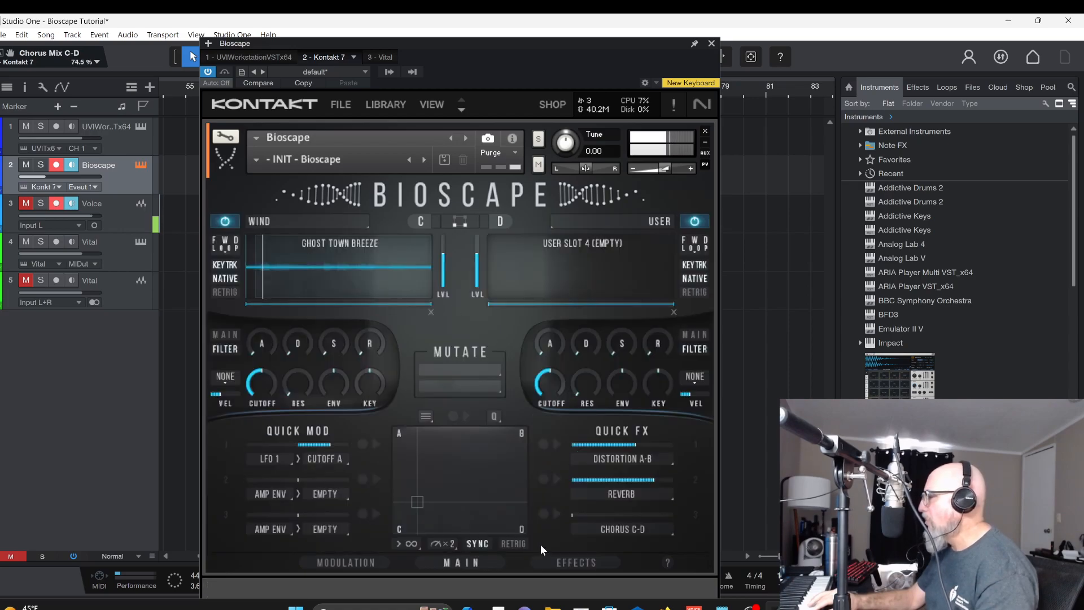
pyautogui.moveTo(581, 517); pyautogui.dragTo(707, 522)
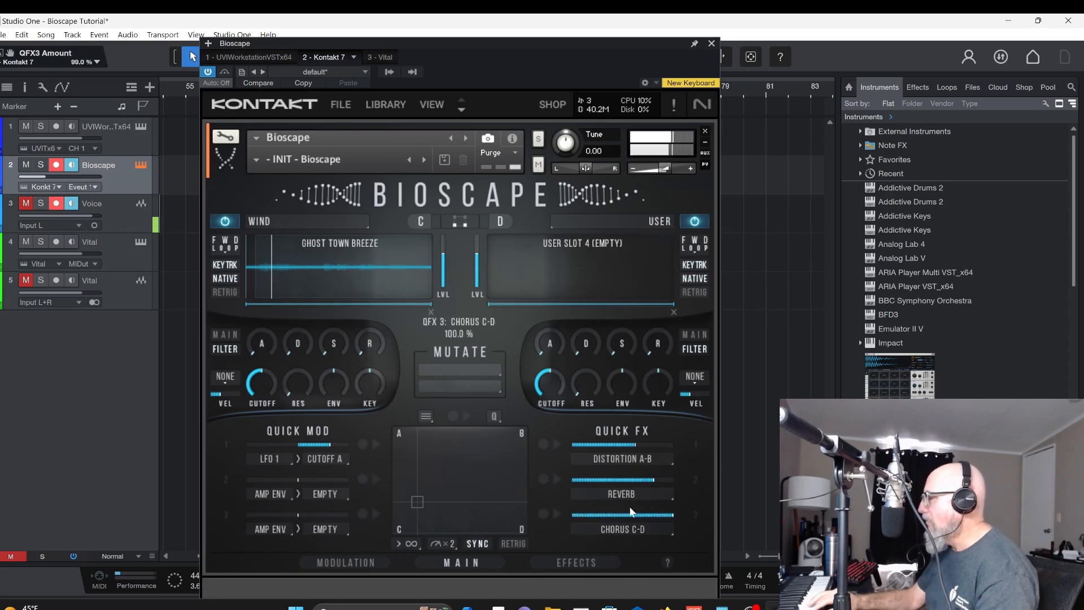
# - Move the mixing pad position fully into corner C, and back towards the middle to 27.1% on X
pyautogui.click(415, 510)
pyautogui.moveTo(415, 510); pyautogui.dragTo(402, 533)
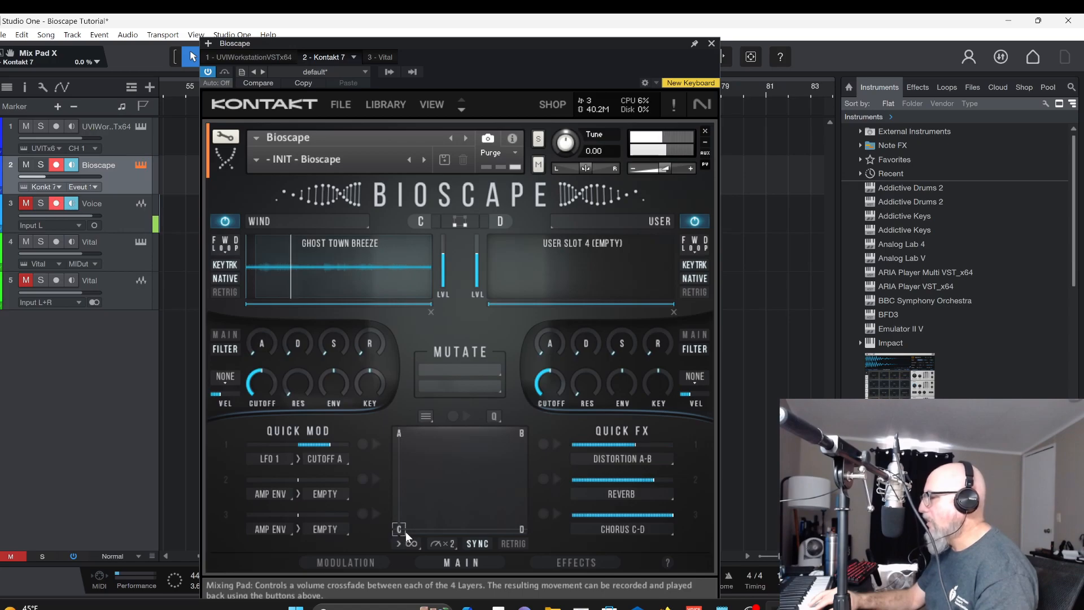
pyautogui.moveTo(402, 530)
pyautogui.mouseDown()
pyautogui.moveTo(449, 478)
pyautogui.moveTo(419, 479)
pyautogui.moveTo(431, 464)
pyautogui.moveTo(441, 489)
pyautogui.moveTo(435, 473)
pyautogui.mouseUp()
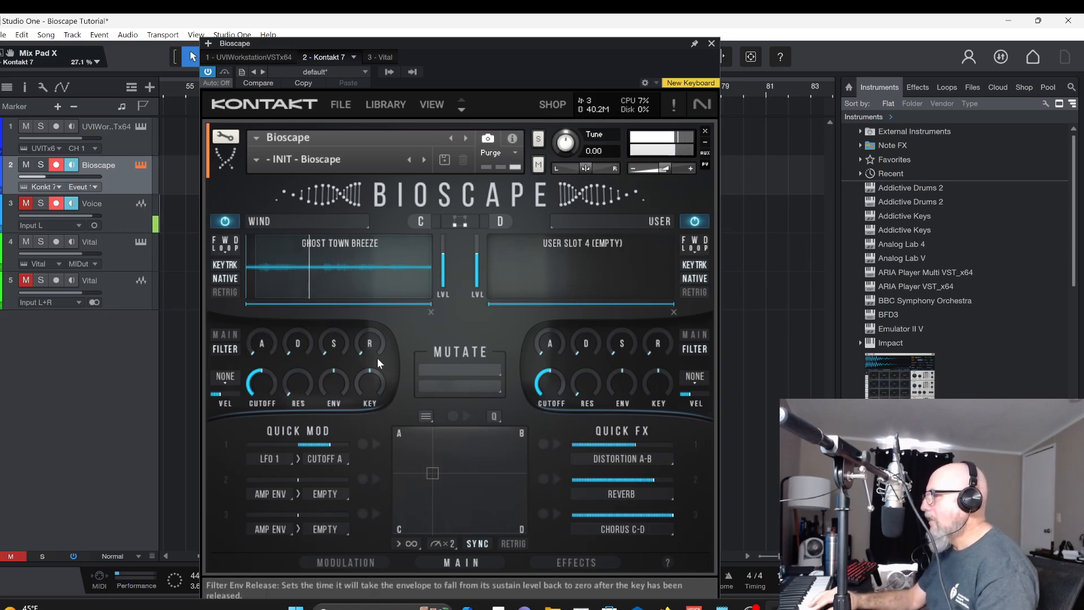
# - Select User Slot 1 as the source for layer D
pyautogui.click(568, 280)
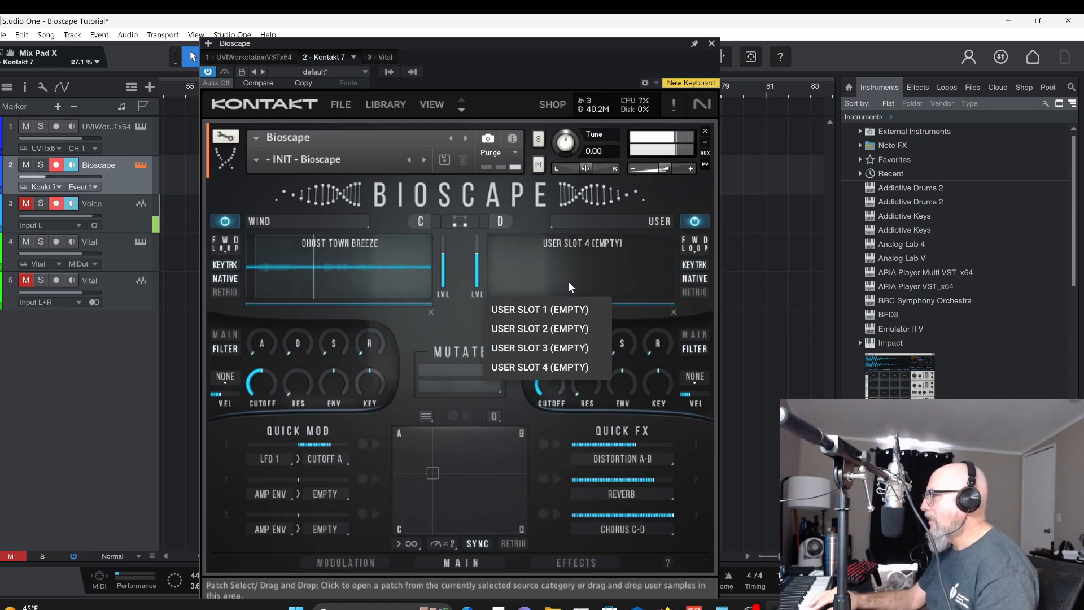
pyautogui.click(547, 264)
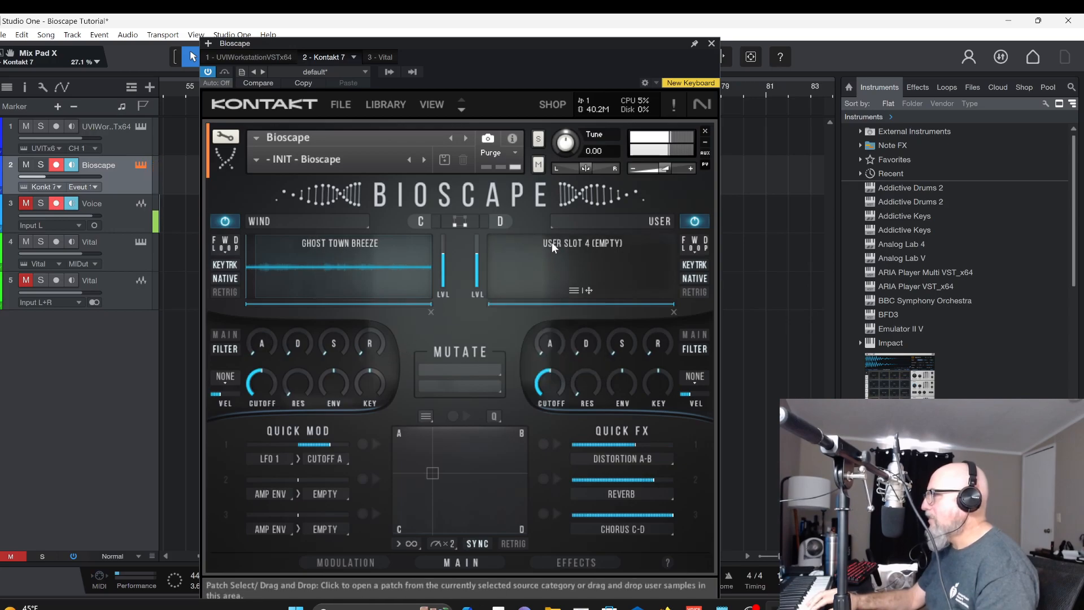
pyautogui.click(551, 243)
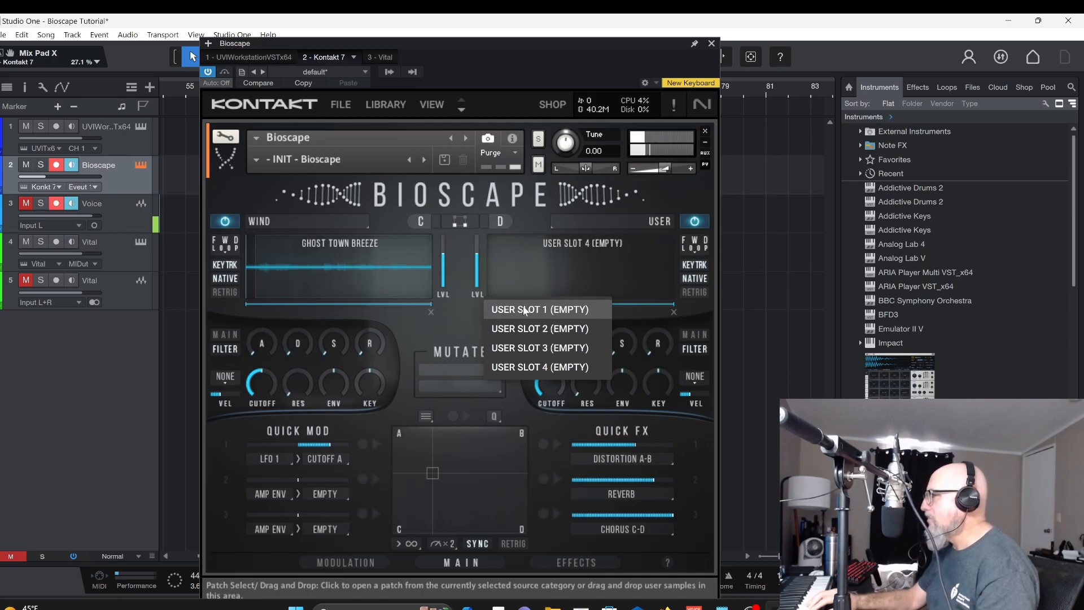
pyautogui.click(523, 308)
pyautogui.click(560, 243)
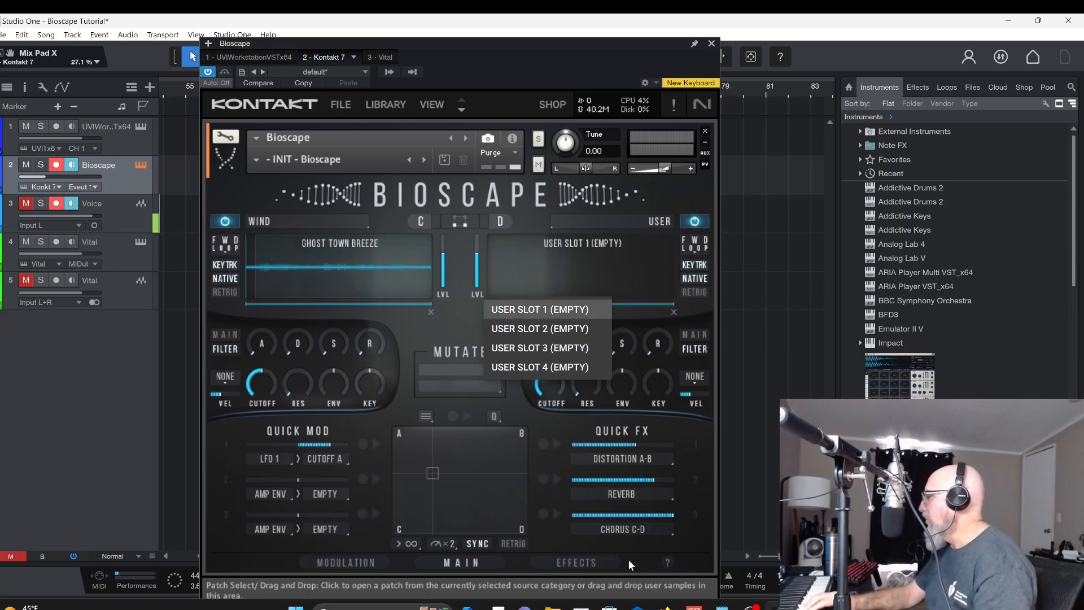
# - Check the Synth sounds folder in File Explorer and look at the recorded Vital tracks in the Studio One arrangement behind the plug-in
pyautogui.moveTo(553, 606)
pyautogui.click(564, 551)
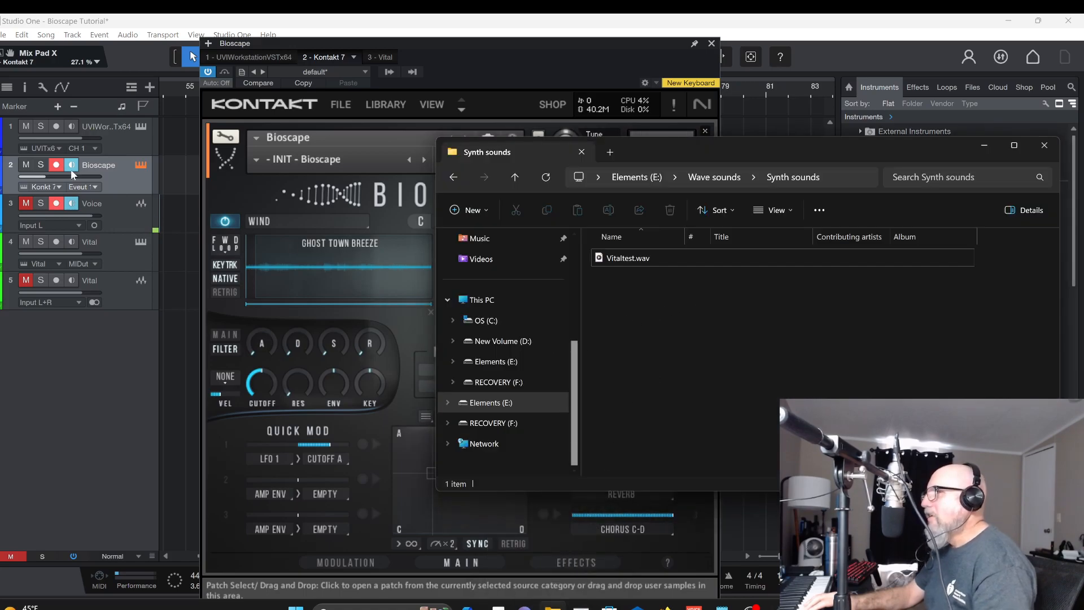
pyautogui.click(110, 244)
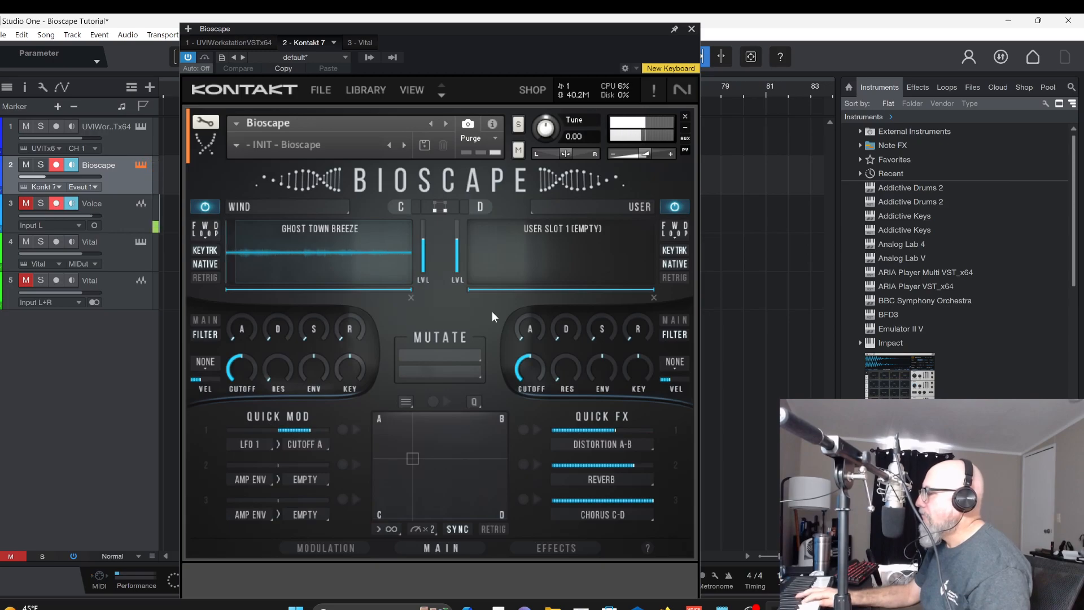
pyautogui.moveTo(552, 604)
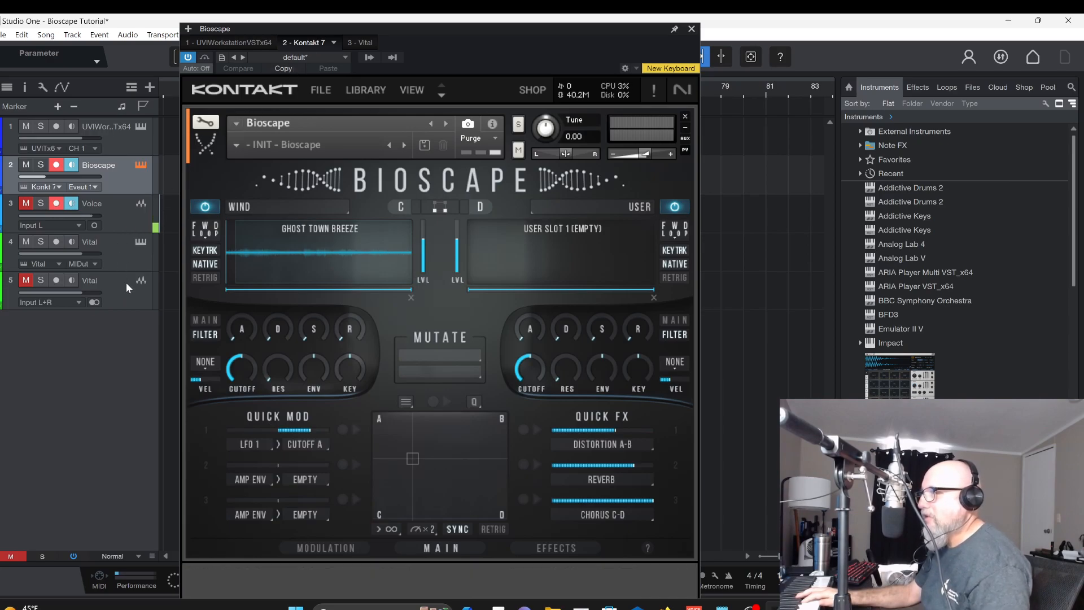
pyautogui.moveTo(316, 31); pyautogui.dragTo(291, 346)
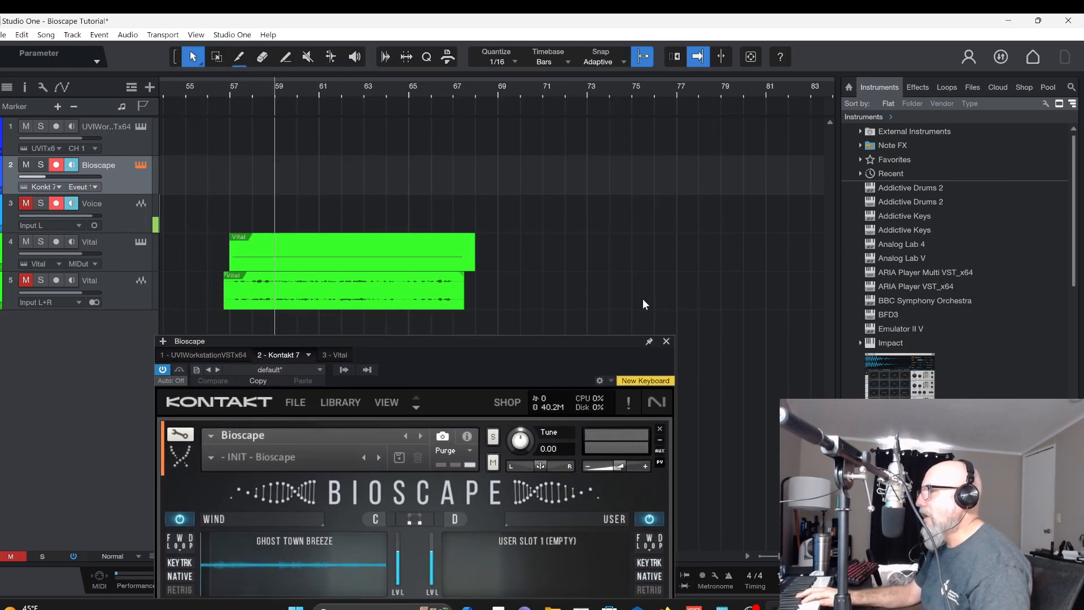
pyautogui.moveTo(523, 342); pyautogui.dragTo(519, 60)
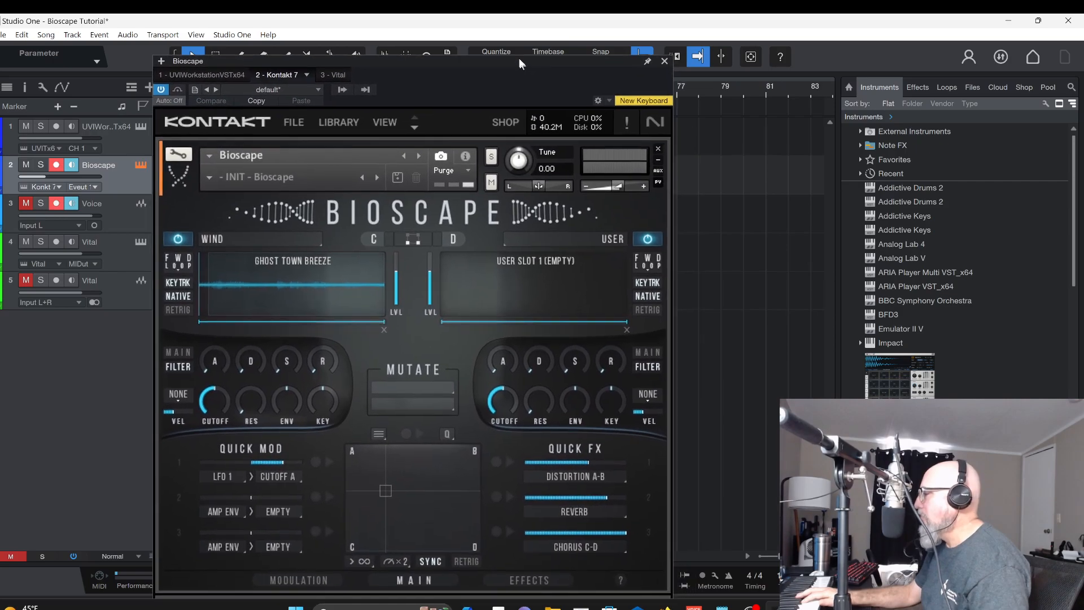
# - Load Vitaltest.wav from File Explorer's Synth sounds folder into layer D, and move the mixing pad to corner D and back to 81.3% on X
pyautogui.moveTo(557, 599)
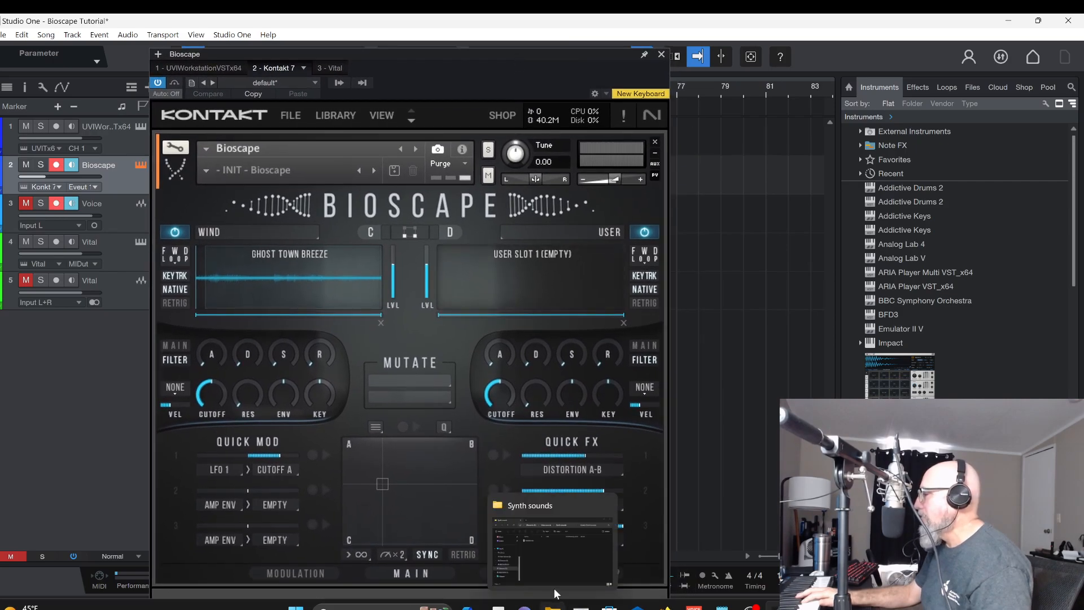
pyautogui.click(555, 550)
pyautogui.moveTo(624, 146); pyautogui.dragTo(862, 130)
pyautogui.moveTo(836, 243); pyautogui.dragTo(457, 259)
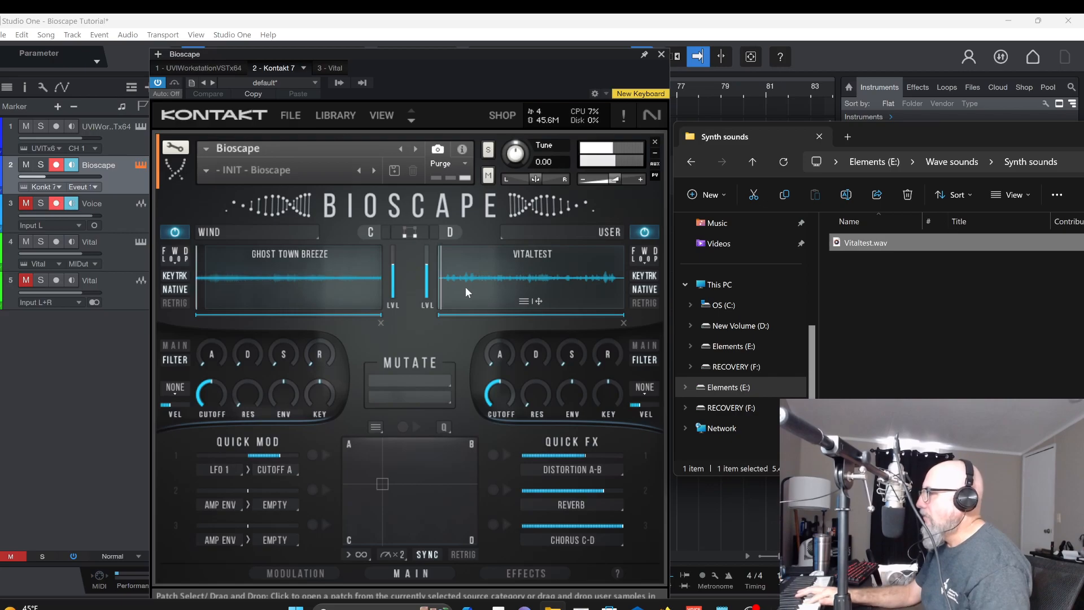
pyautogui.moveTo(384, 484); pyautogui.dragTo(503, 543)
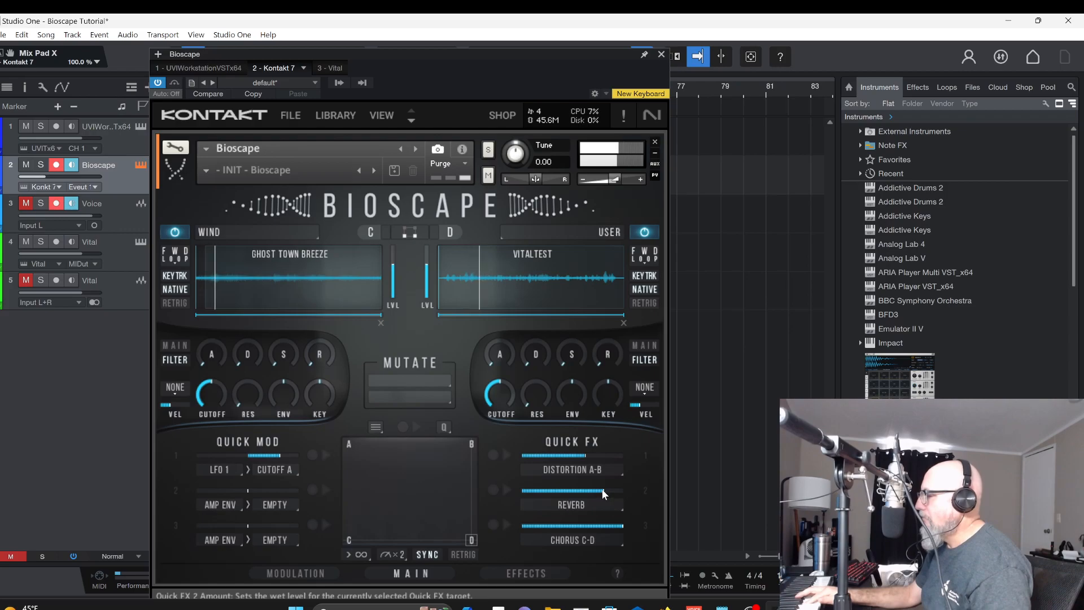
pyautogui.moveTo(467, 542); pyautogui.dragTo(449, 491)
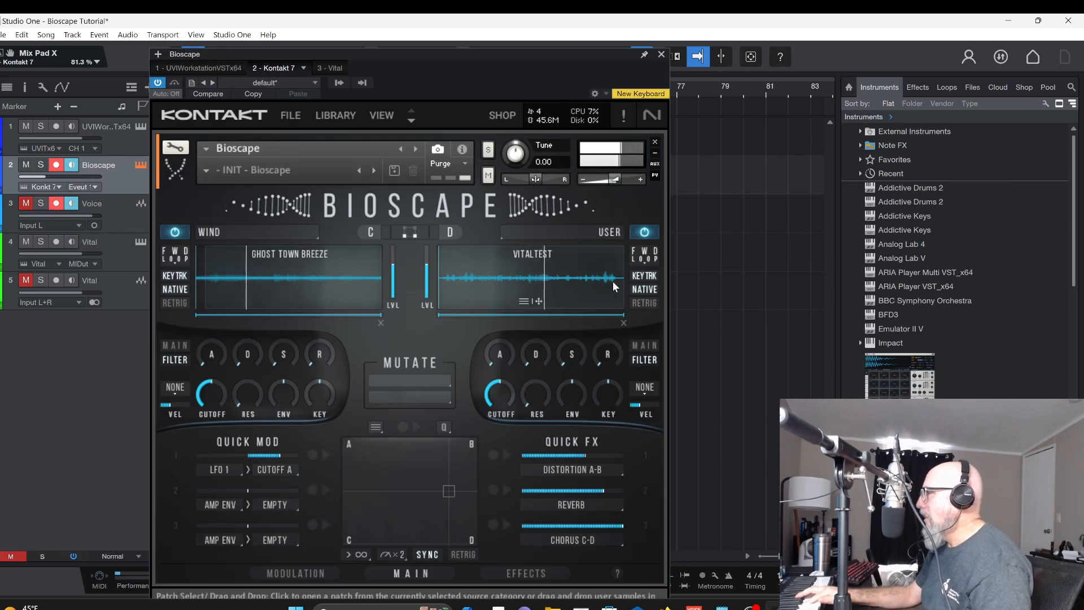
# - Turn off Native for layer D and trim its sample start to 4.8% and sample end to 91.4%
pyautogui.click(643, 289)
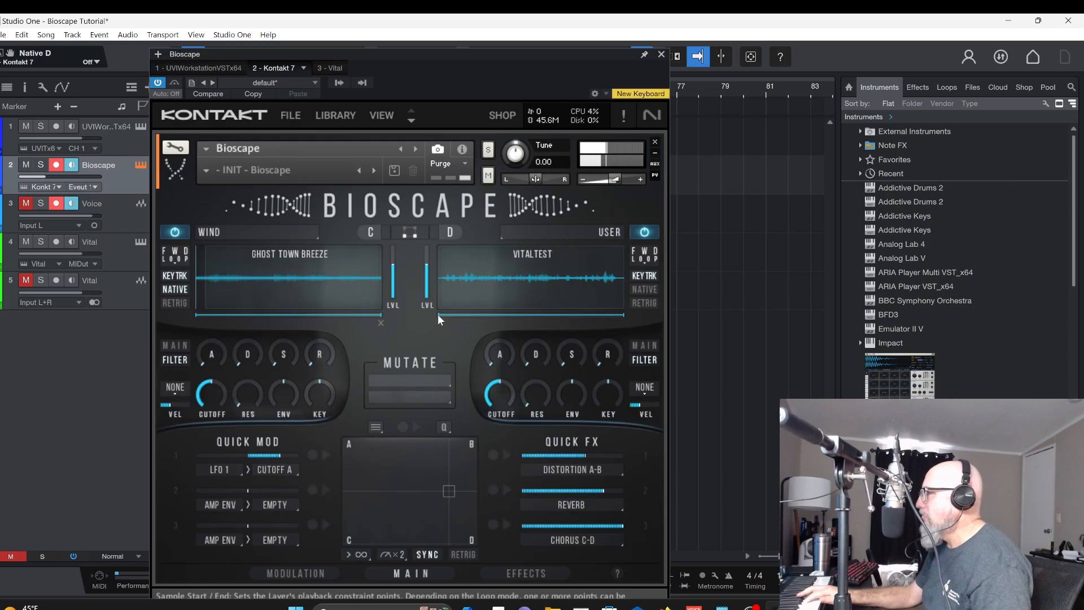
pyautogui.moveTo(437, 314); pyautogui.dragTo(446, 313)
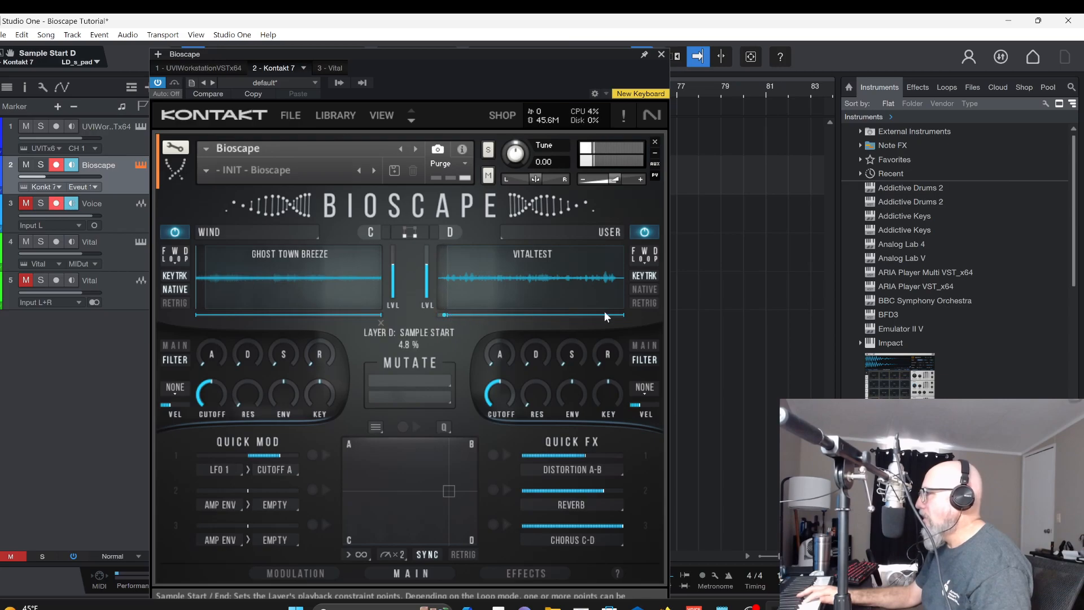
pyautogui.moveTo(626, 315); pyautogui.dragTo(616, 316)
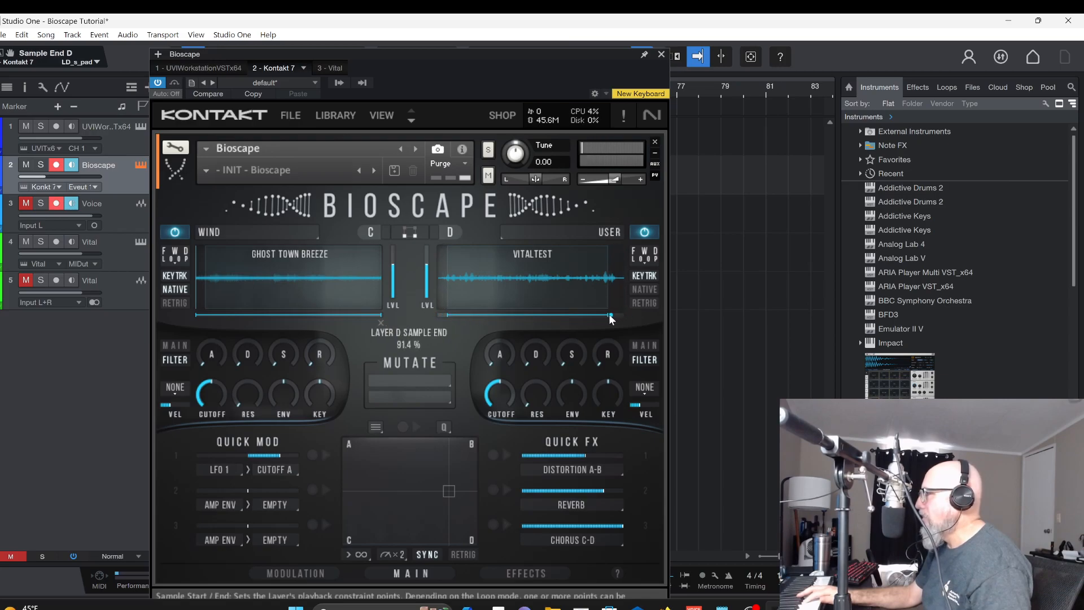
# - Raise layer D's level to 6.5 dB and move the mixing pad toward corner D, at 85.2% on X
pyautogui.click(443, 314)
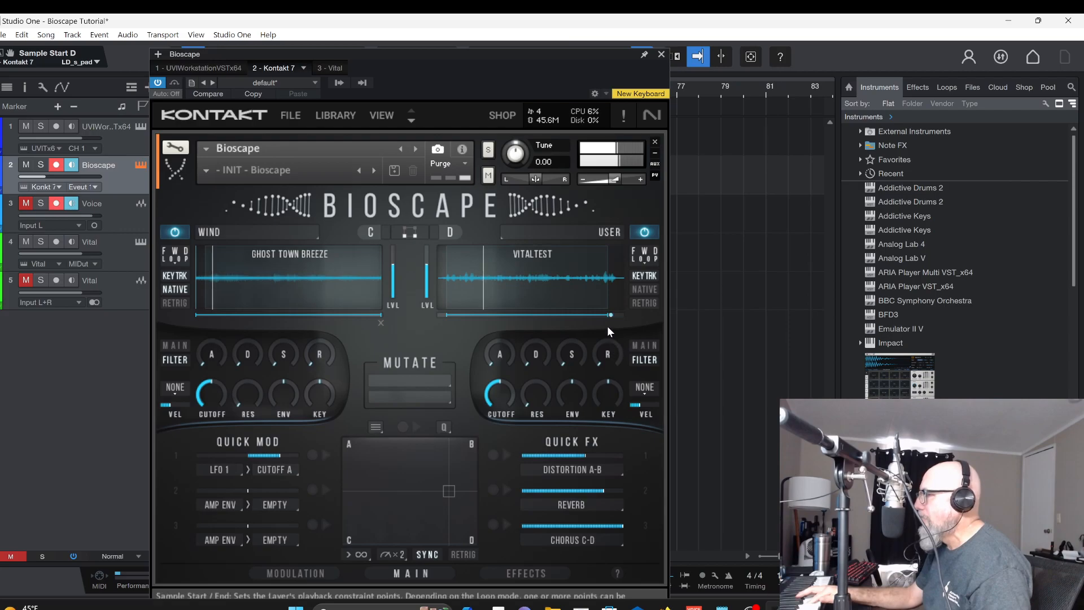
pyautogui.click(448, 491)
pyautogui.moveTo(448, 491); pyautogui.dragTo(455, 520)
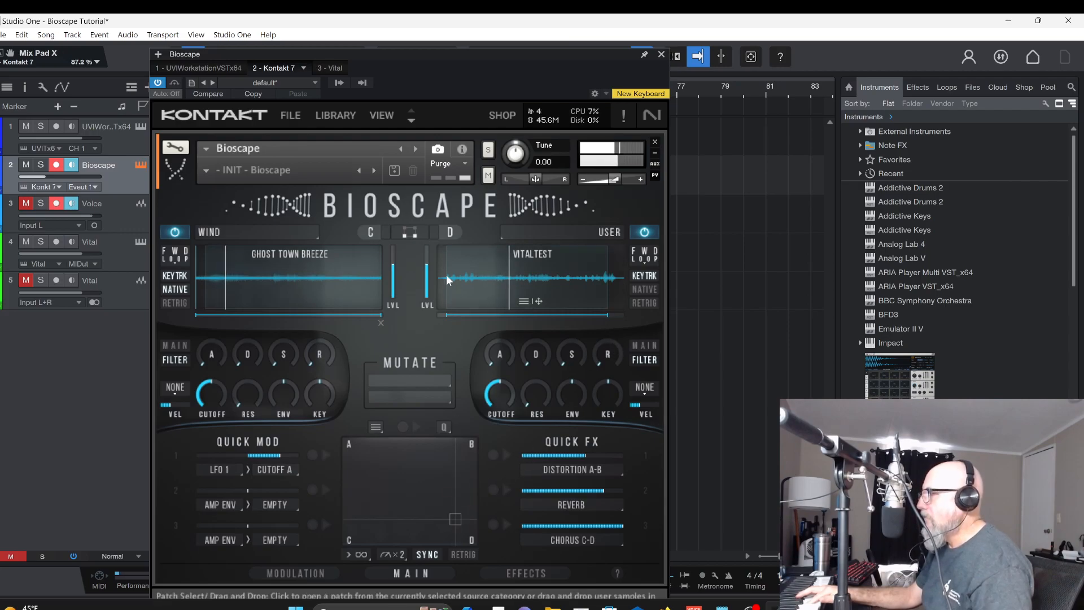
pyautogui.click(428, 258)
pyautogui.moveTo(427, 255); pyautogui.dragTo(427, 254)
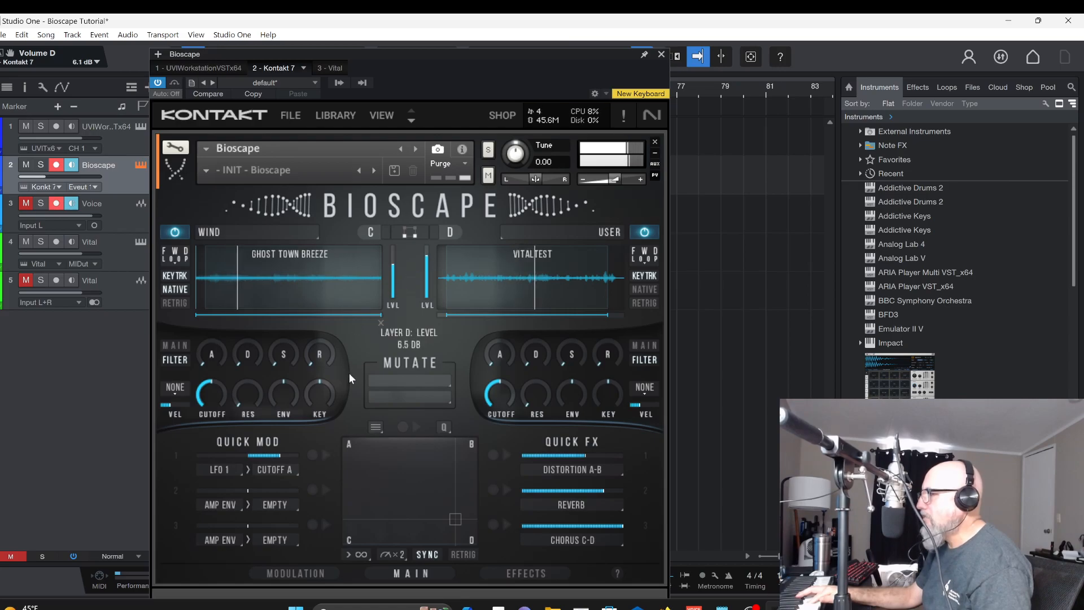
pyautogui.moveTo(454, 521)
pyautogui.mouseDown()
pyautogui.moveTo(409, 527)
pyautogui.moveTo(379, 510)
pyautogui.moveTo(381, 482)
pyautogui.moveTo(406, 473)
pyautogui.moveTo(435, 481)
pyautogui.moveTo(453, 522)
pyautogui.mouseUp()
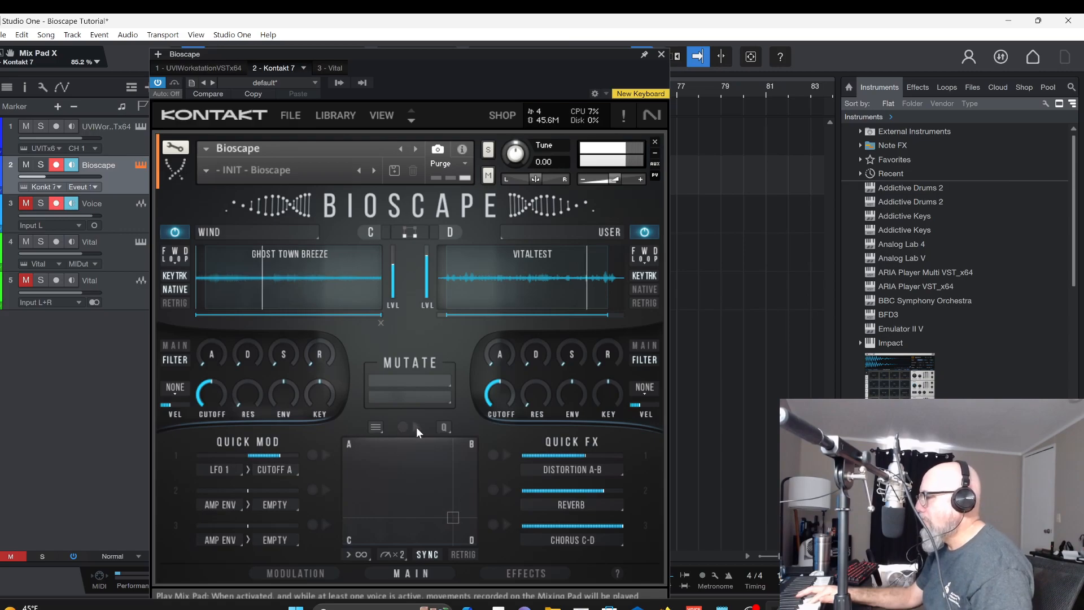
# - Enable the global reverb for layers C-D and set the A-B distortion drive to 79.4%
pyautogui.click(499, 572)
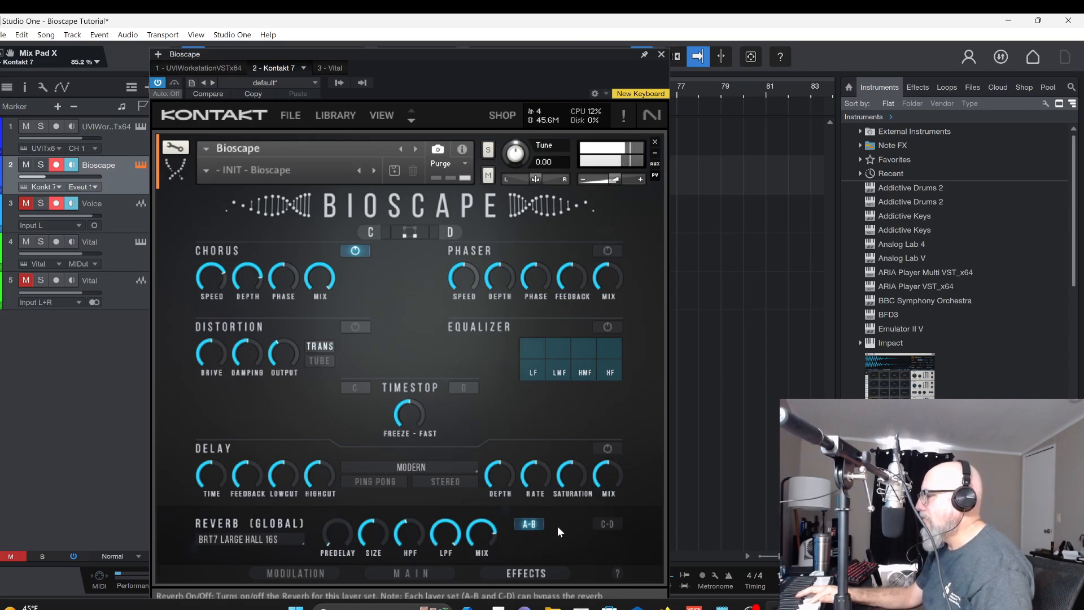
pyautogui.click(606, 523)
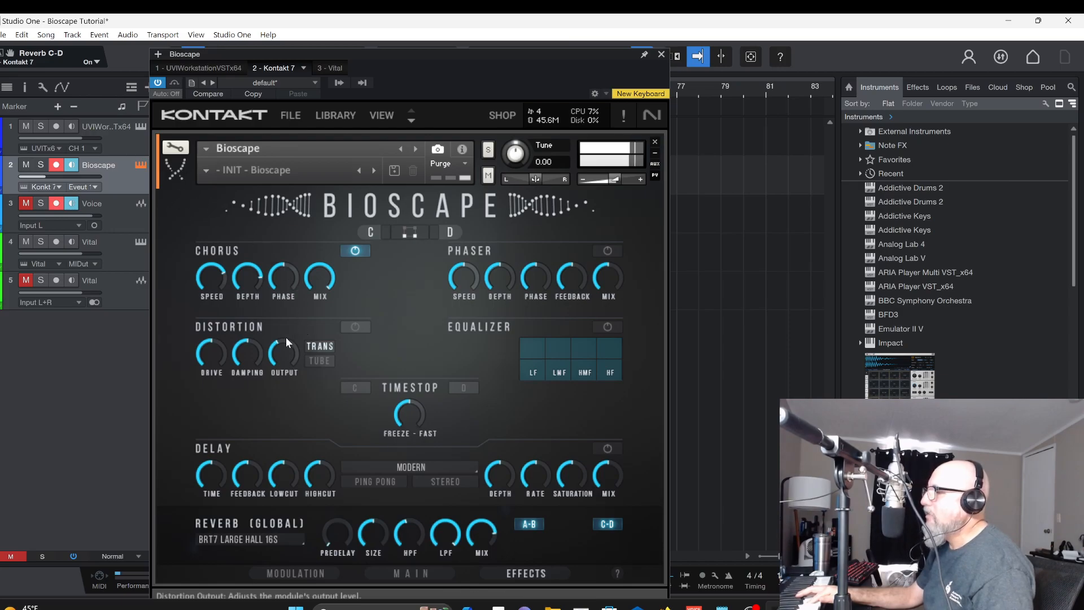
pyautogui.click(404, 235)
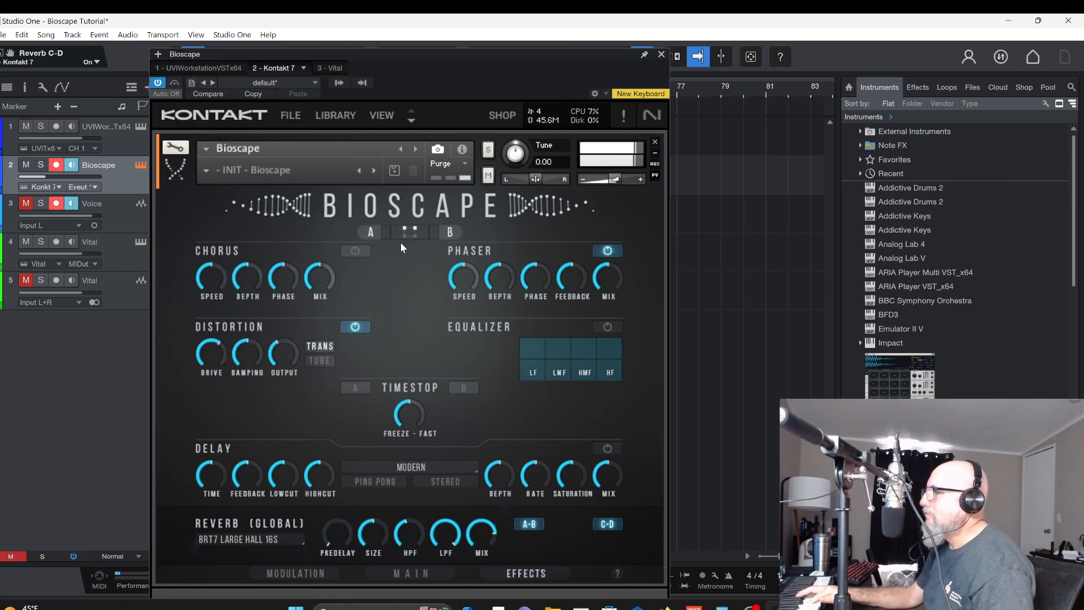
pyautogui.click(208, 355)
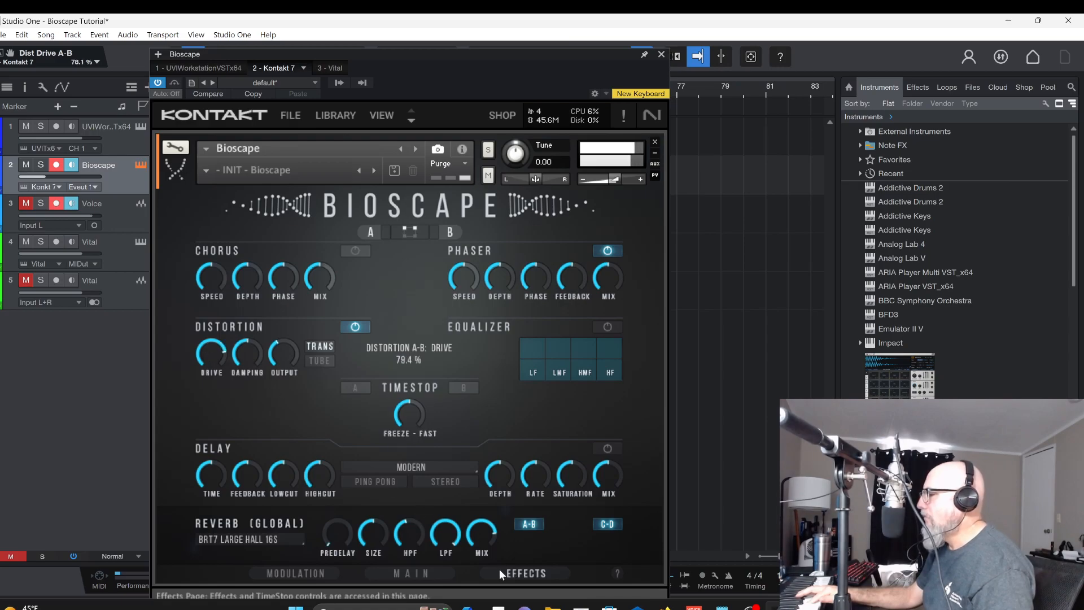
# - Raise the Distortion A-B Quick FX amount to nearly full and move the mixing pad closer to corner D, at 91.8% on X
pyautogui.click(416, 571)
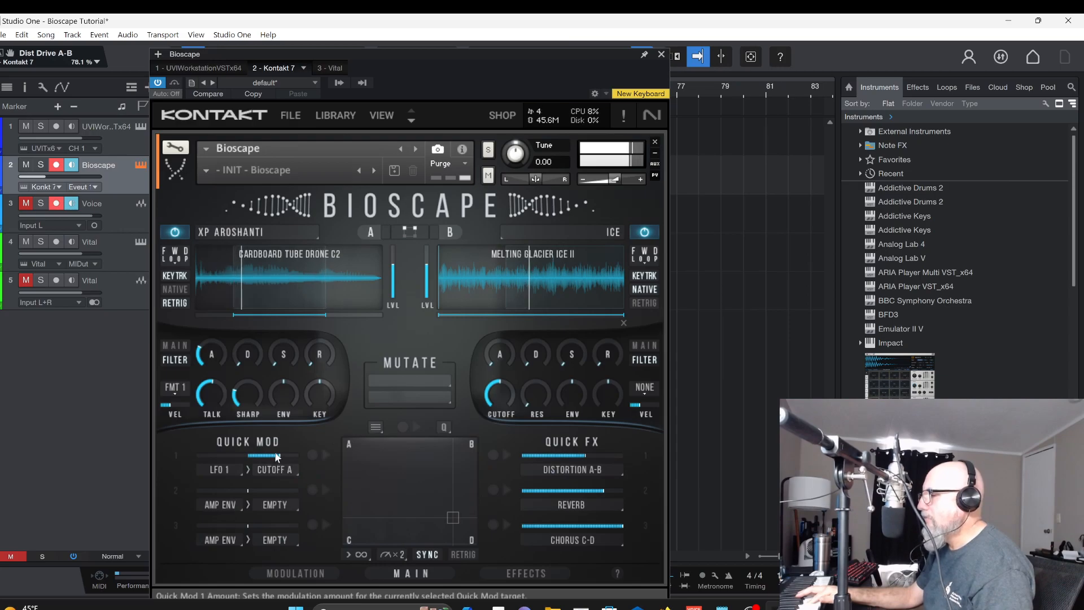
pyautogui.moveTo(582, 456); pyautogui.dragTo(629, 463)
pyautogui.click(452, 518)
pyautogui.moveTo(453, 517); pyautogui.dragTo(459, 527)
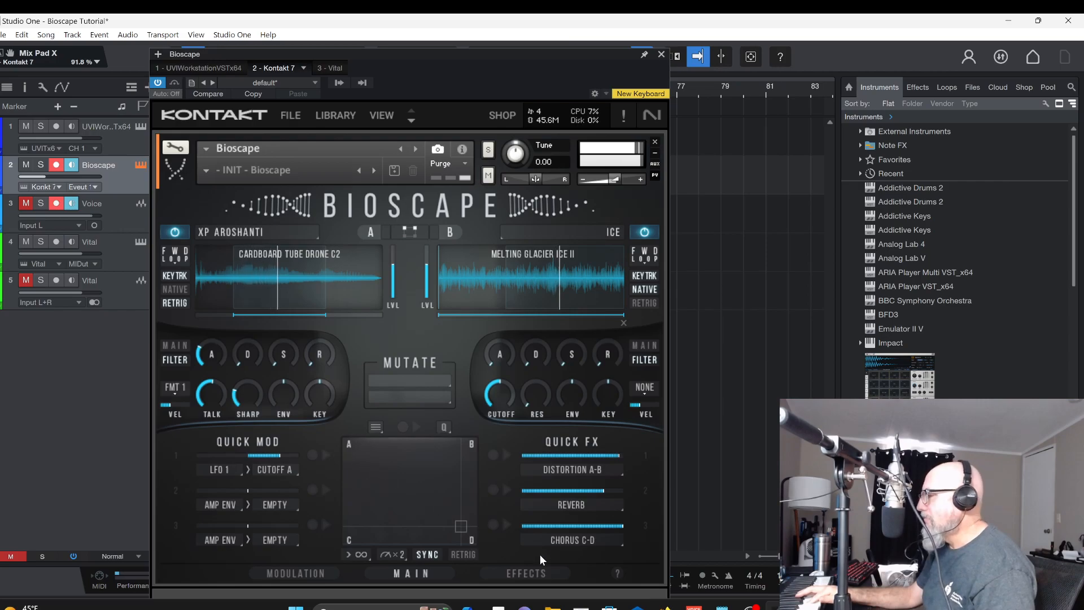
# - Assign SEQ 1 as the source and Pitch D as the target of Quick Mod 2
pyautogui.click(221, 505)
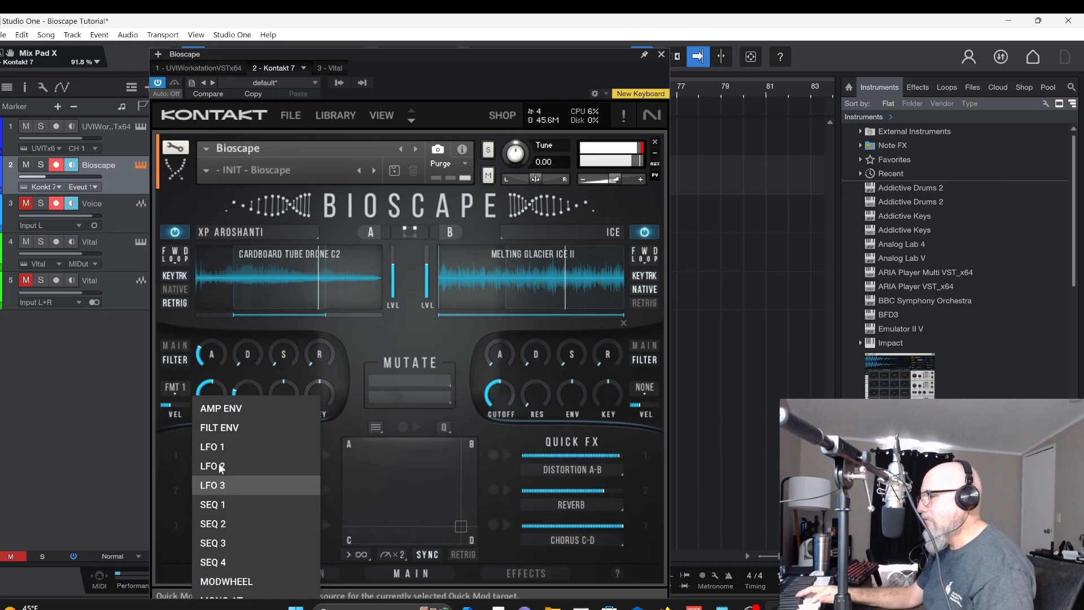
pyautogui.click(222, 503)
pyautogui.click(252, 497)
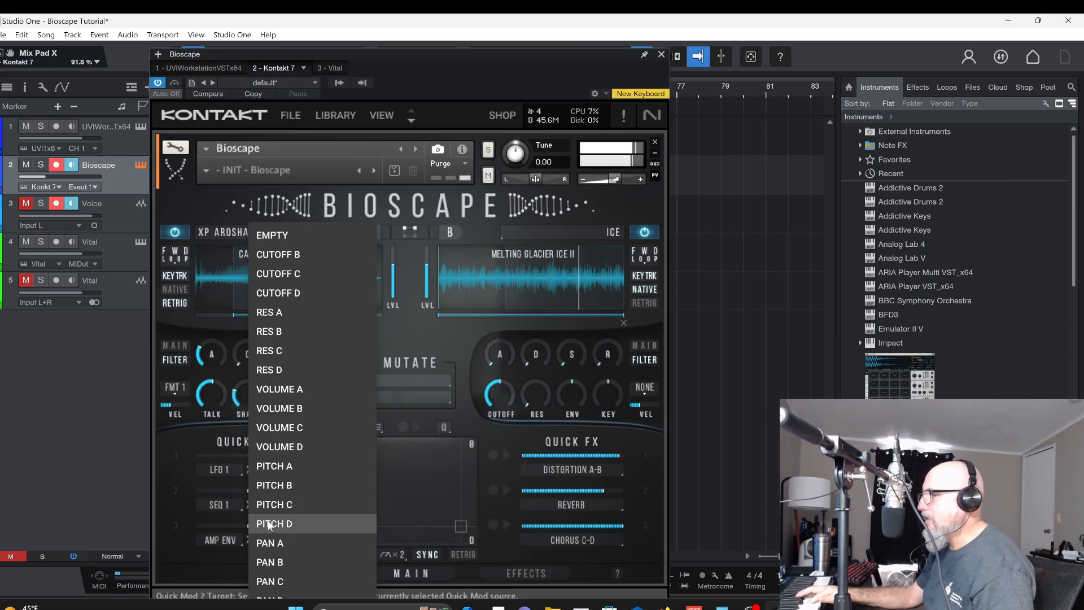
pyautogui.click(270, 524)
# - Program Sequencer 1 with 8 steps at a 1/8 rate, raising steps 2 and 7 fully and setting step 5 to -77.4%
pyautogui.click(442, 241)
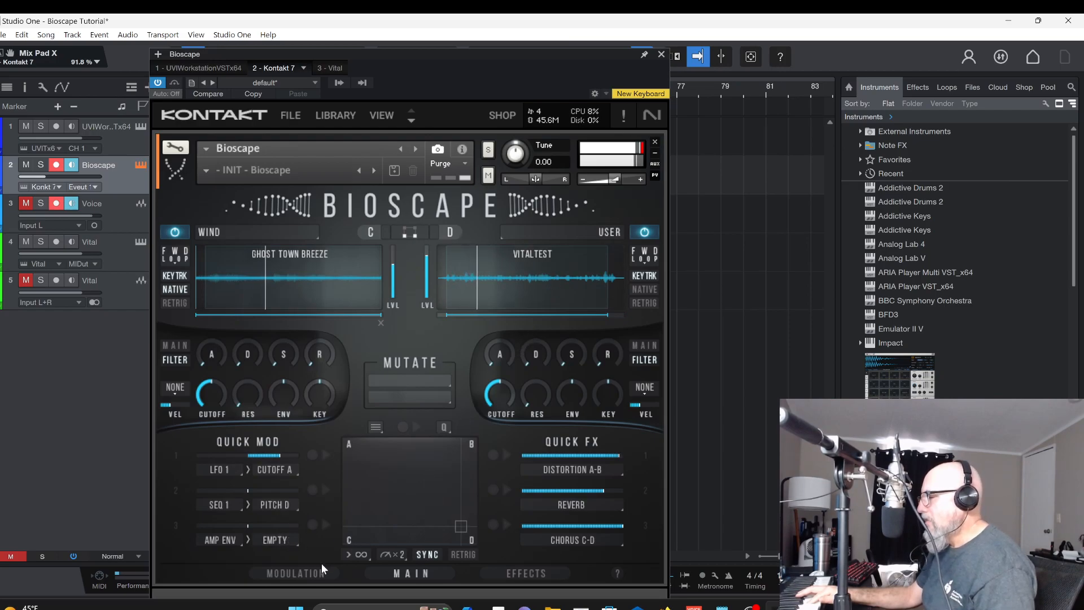
pyautogui.click(310, 572)
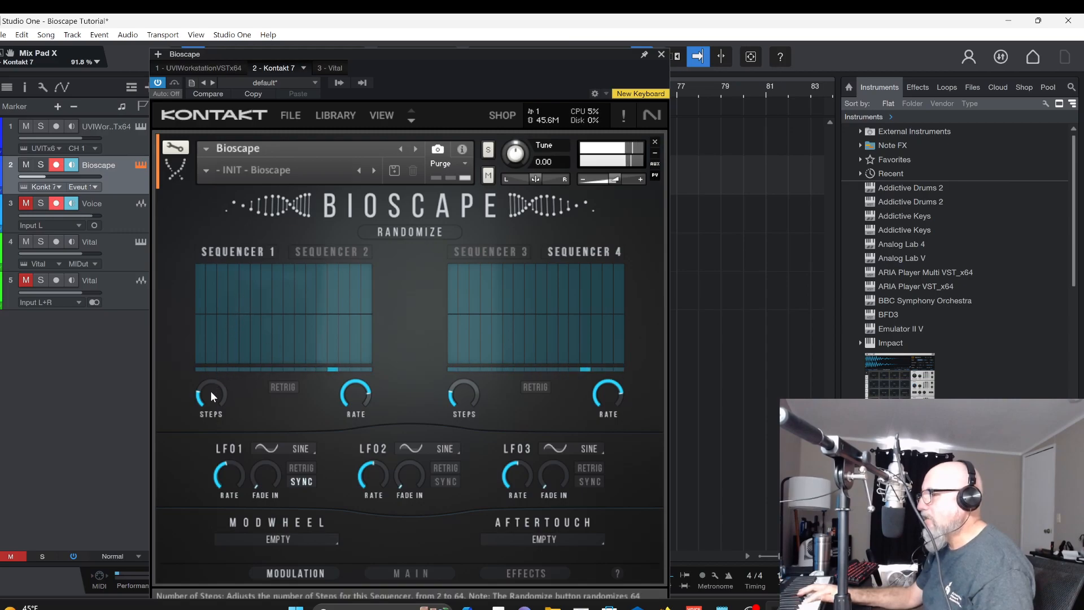
pyautogui.moveTo(213, 392); pyautogui.dragTo(212, 401)
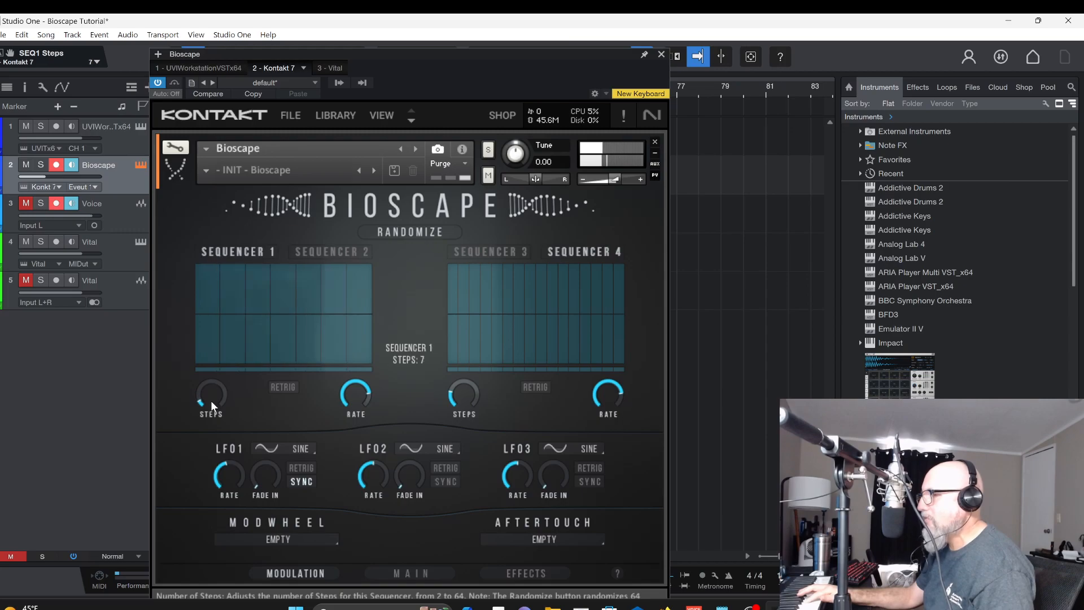
pyautogui.moveTo(237, 306); pyautogui.dragTo(236, 265)
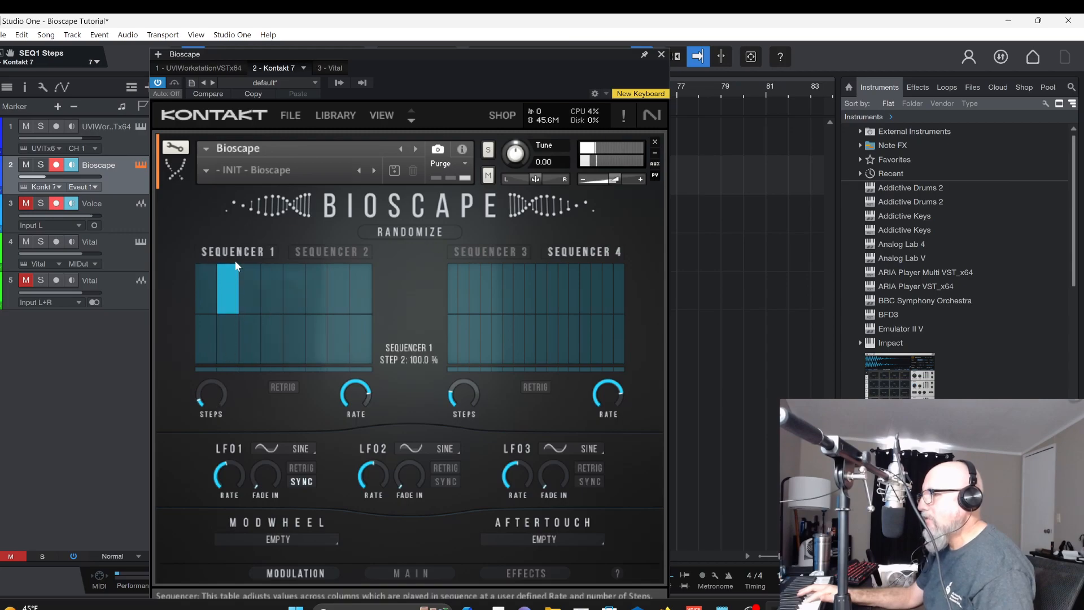
pyautogui.moveTo(284, 326); pyautogui.dragTo(293, 353)
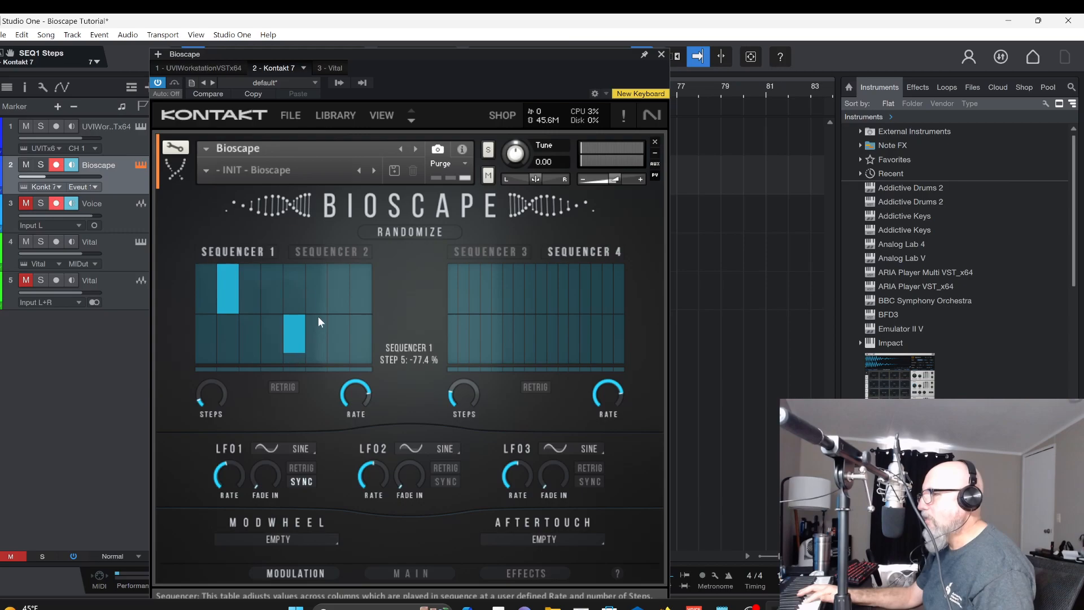
pyautogui.moveTo(344, 271); pyautogui.dragTo(343, 264)
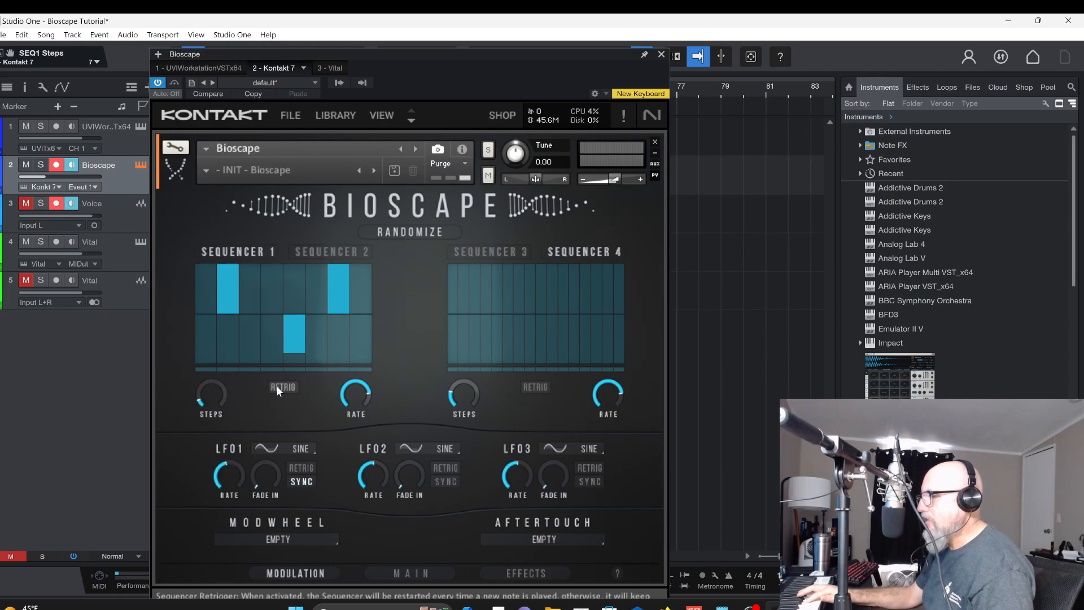
pyautogui.click(351, 399)
pyautogui.moveTo(350, 397); pyautogui.dragTo(351, 408)
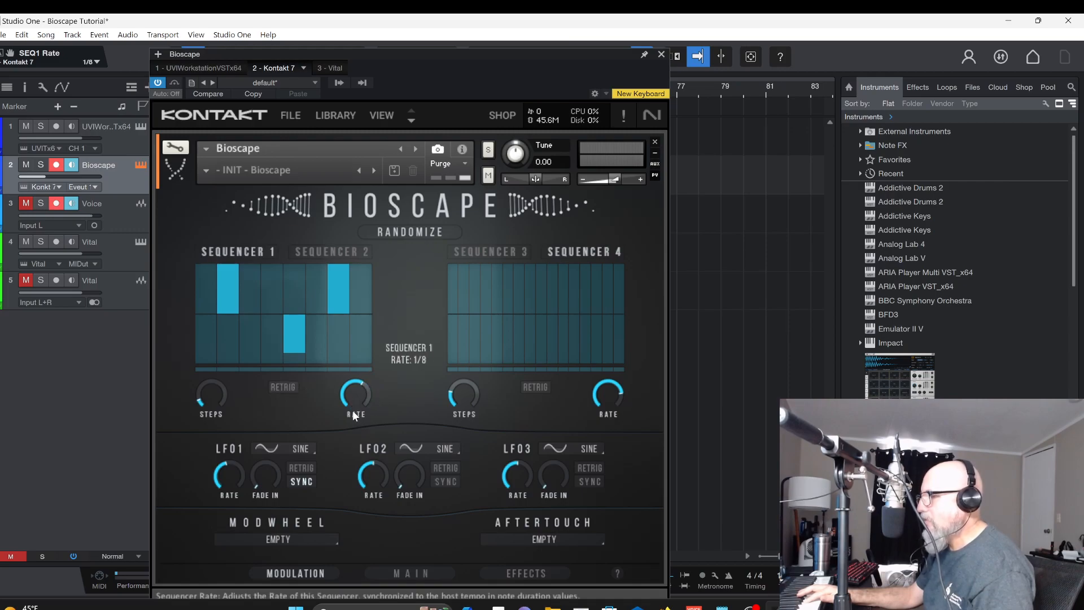
# - Set the Quick Mod 2 amount to 100% and move the mixing pad fully into corner D
pyautogui.click(431, 574)
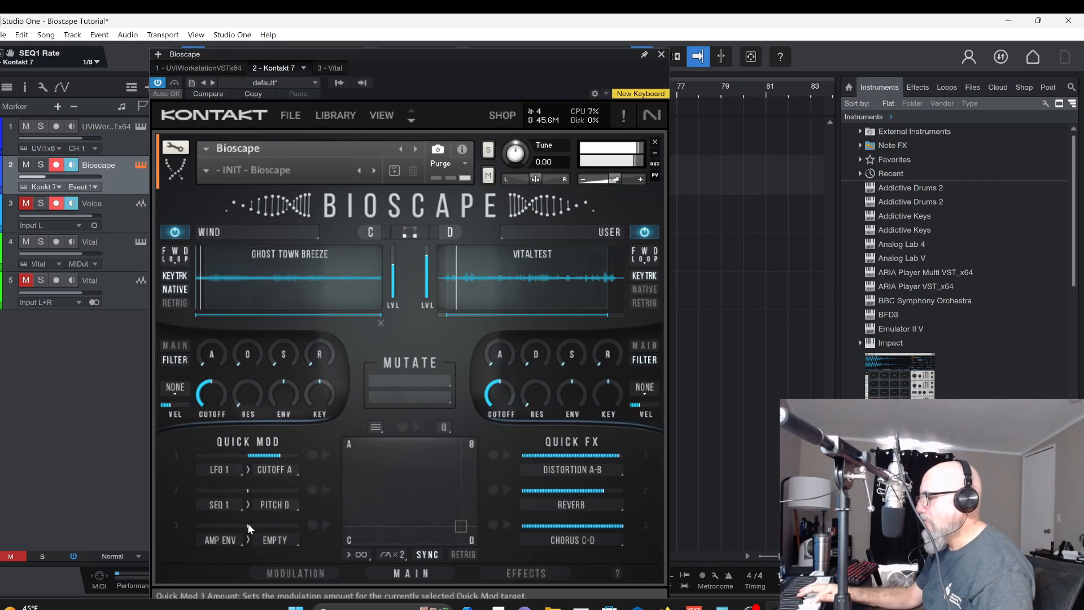
pyautogui.moveTo(251, 490); pyautogui.dragTo(324, 495)
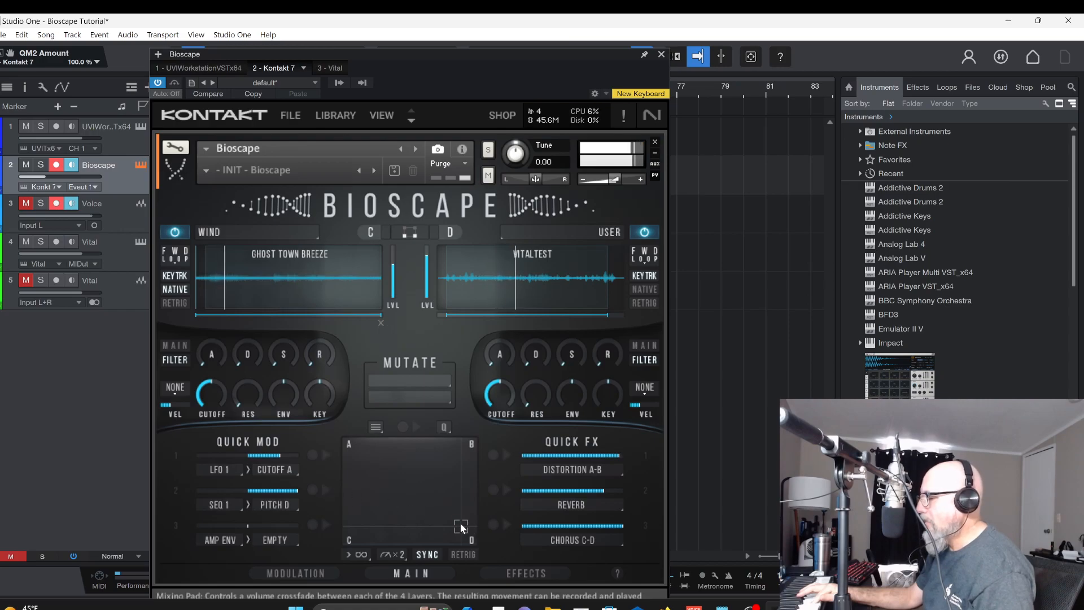
pyautogui.moveTo(459, 523); pyautogui.dragTo(483, 548)
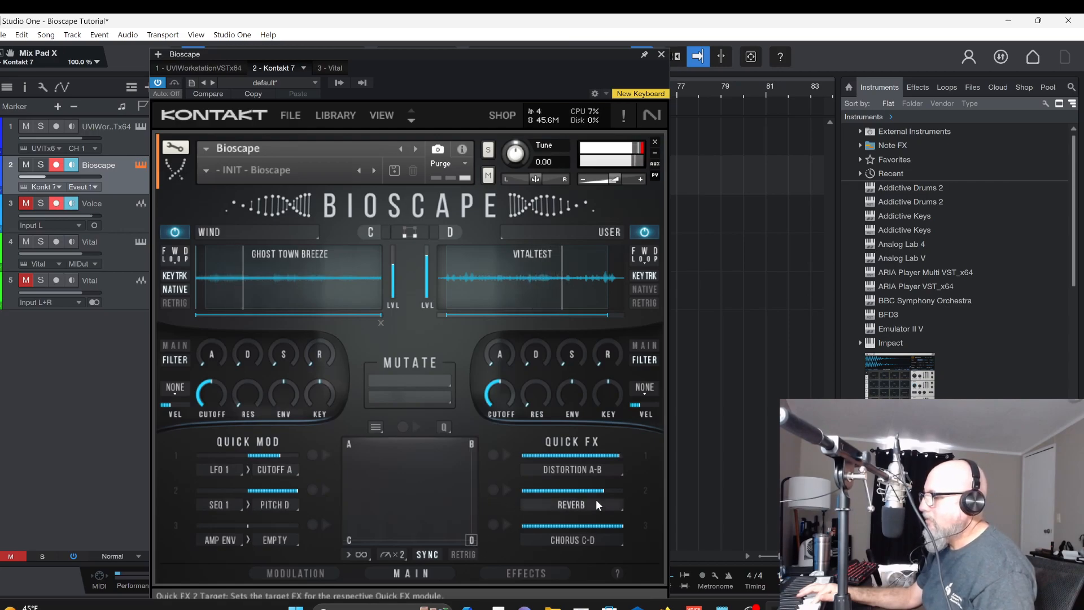
# - Set the Quick FX amounts to zero for Distortion A-B and 35.4% for Reverb, and move the mixing pad toward corner A, at 13.3% on X
pyautogui.moveTo(602, 490); pyautogui.dragTo(496, 486)
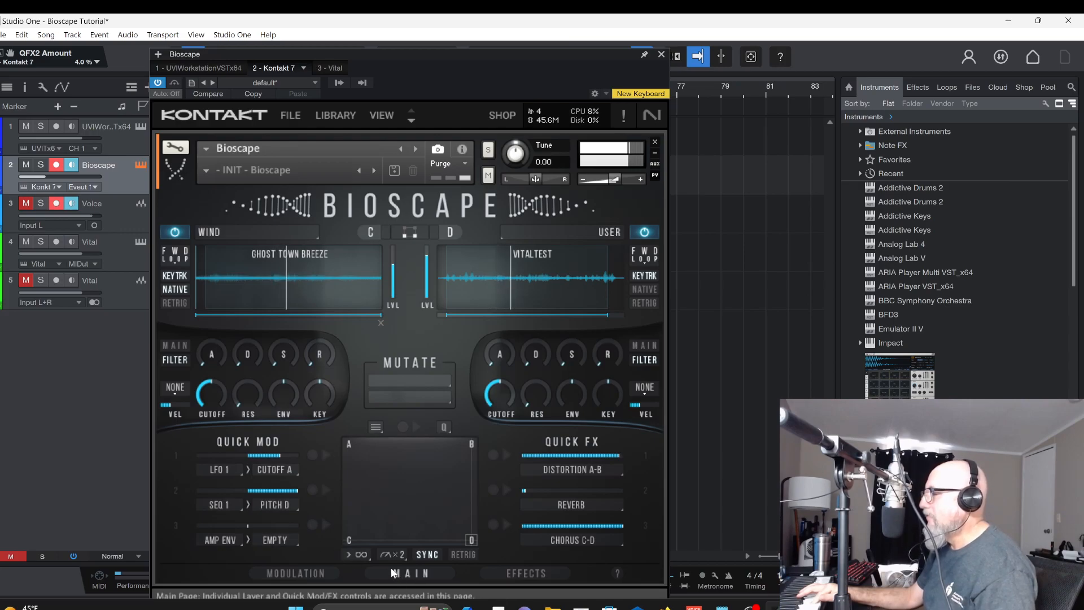
pyautogui.moveTo(469, 537); pyautogui.dragTo(408, 490)
pyautogui.moveTo(619, 454); pyautogui.dragTo(429, 509)
pyautogui.moveTo(405, 480); pyautogui.dragTo(424, 482)
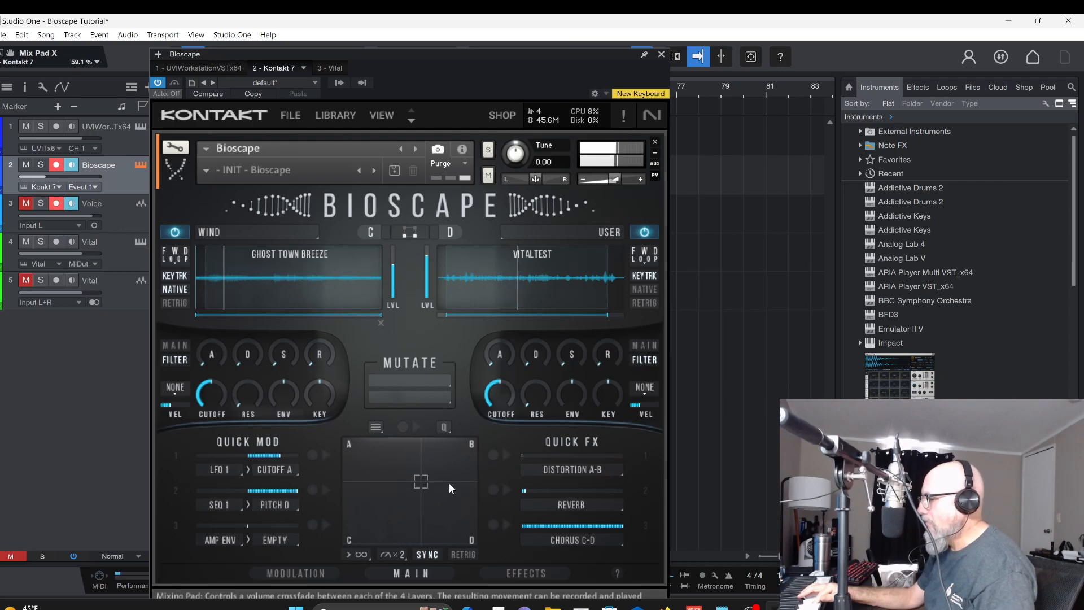
pyautogui.moveTo(534, 490); pyautogui.dragTo(577, 490)
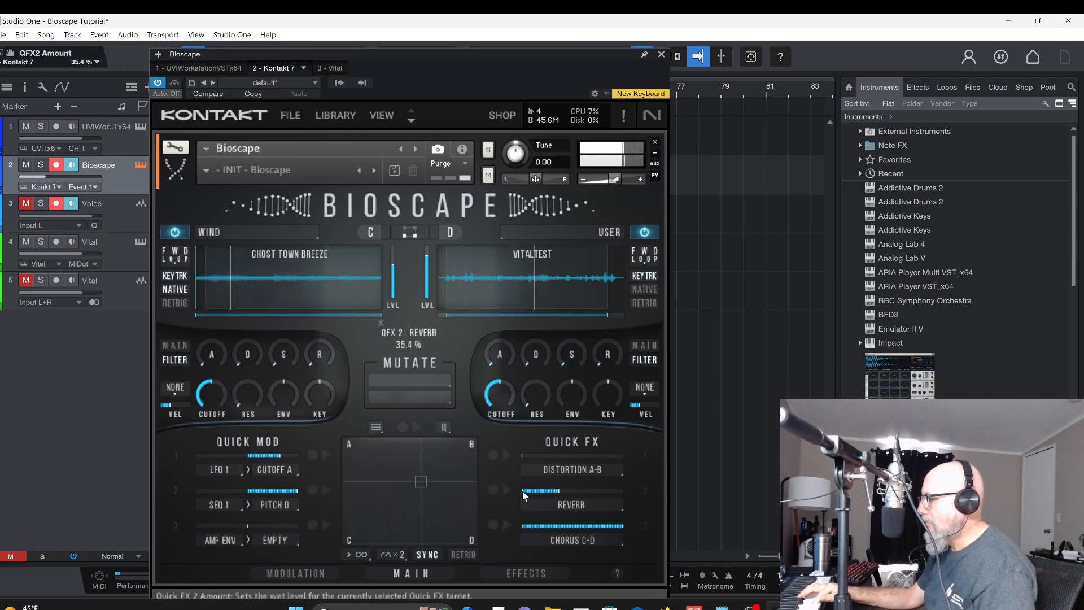
pyautogui.moveTo(423, 480); pyautogui.dragTo(368, 455)
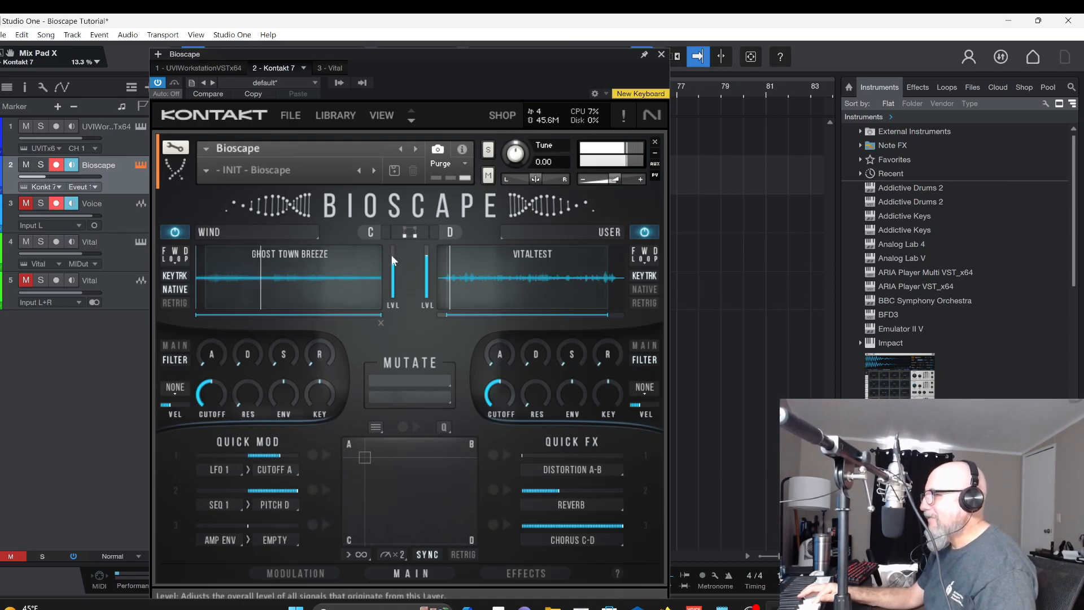
# - Show layers A and B and save the patch as a snapshot named Vitral Test
pyautogui.click(404, 232)
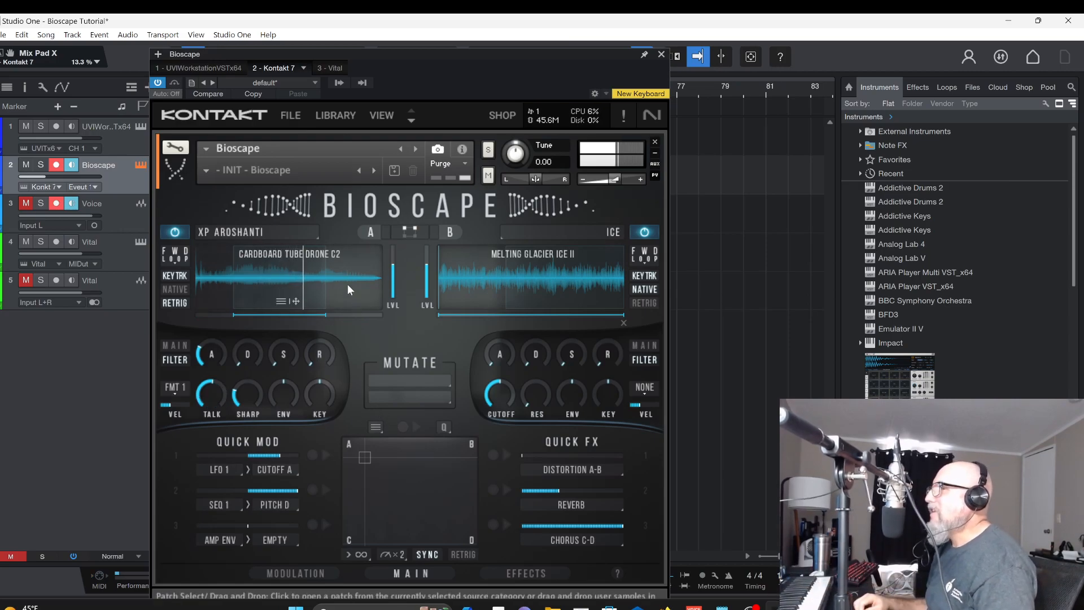
pyautogui.click(394, 169)
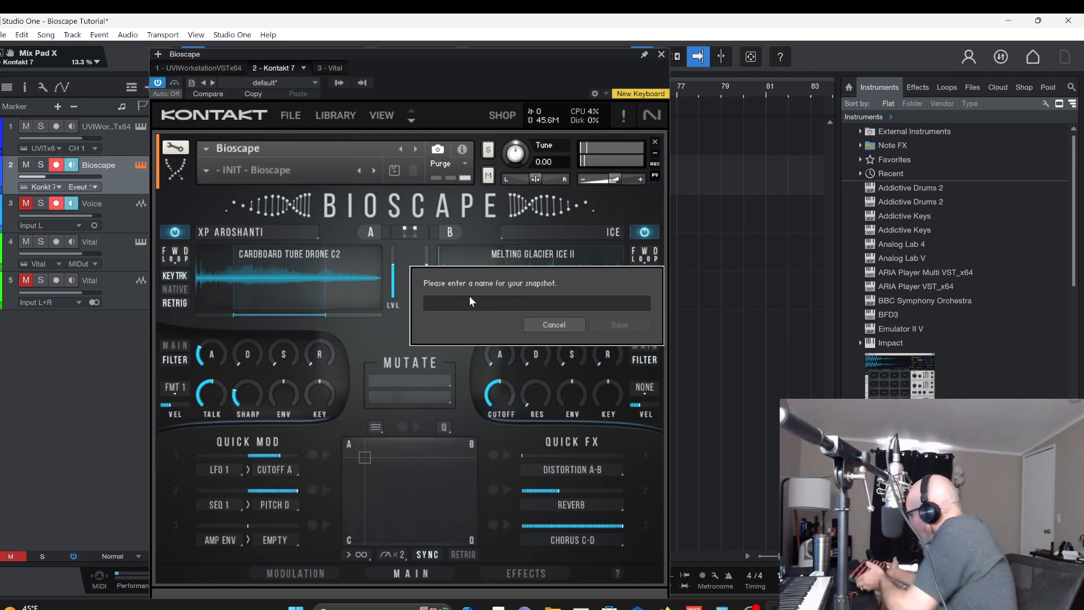
pyautogui.write('Vitral Testy')
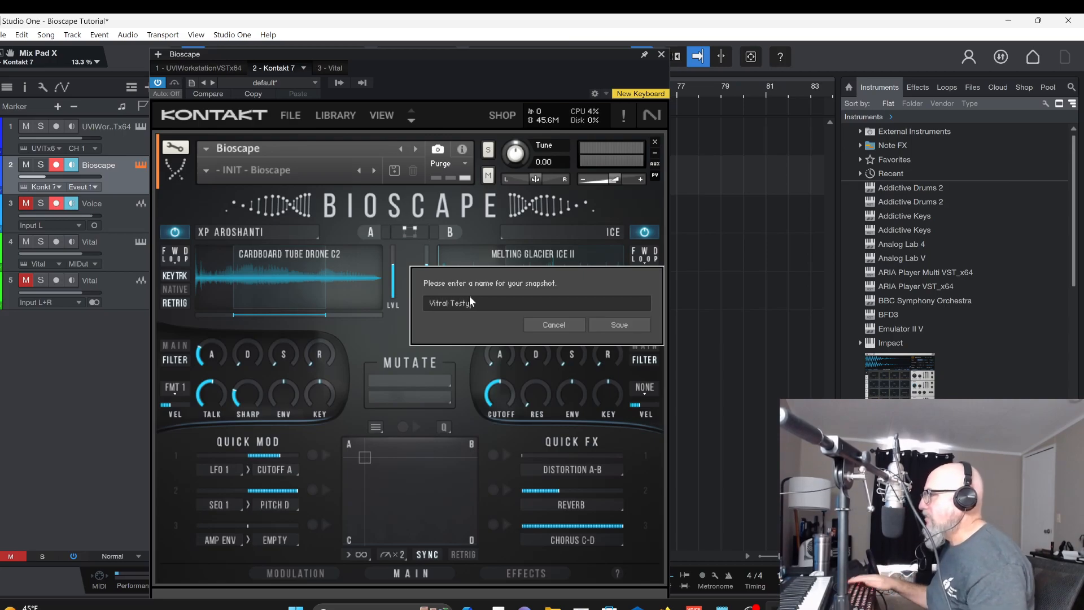
pyautogui.press('BackSpace')
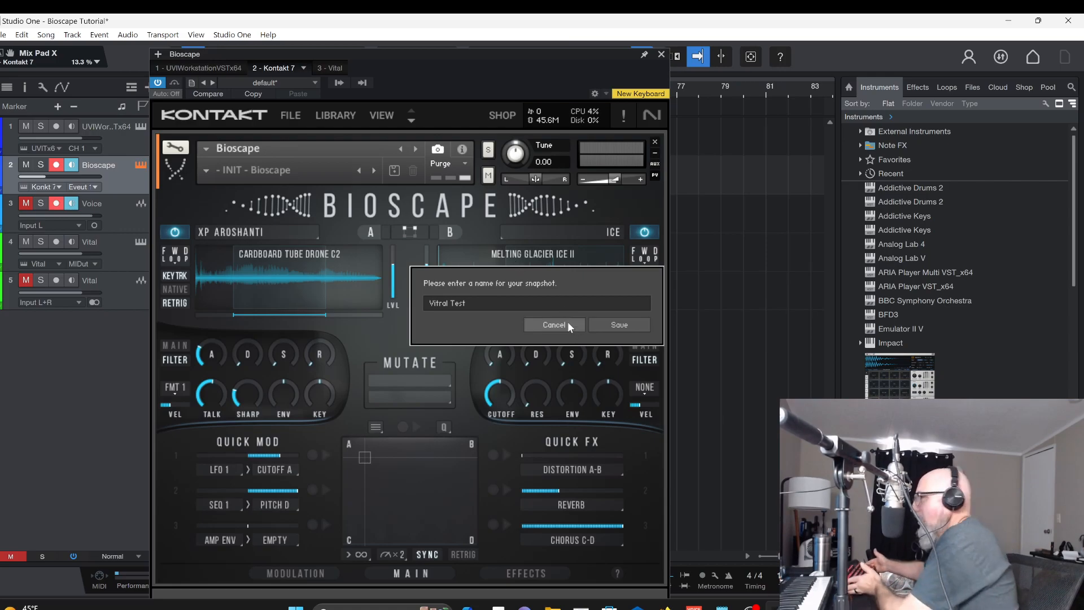
pyautogui.click(604, 321)
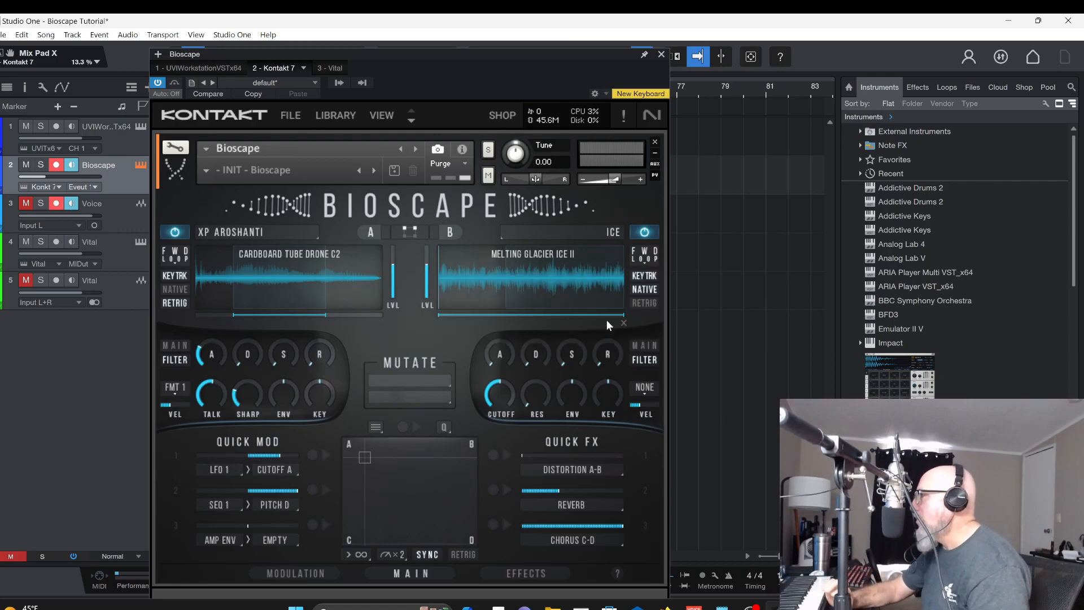
# - Look through the Factory and User snapshot categories without loading another snapshot
pyautogui.click(207, 170)
pyautogui.moveTo(233, 204)
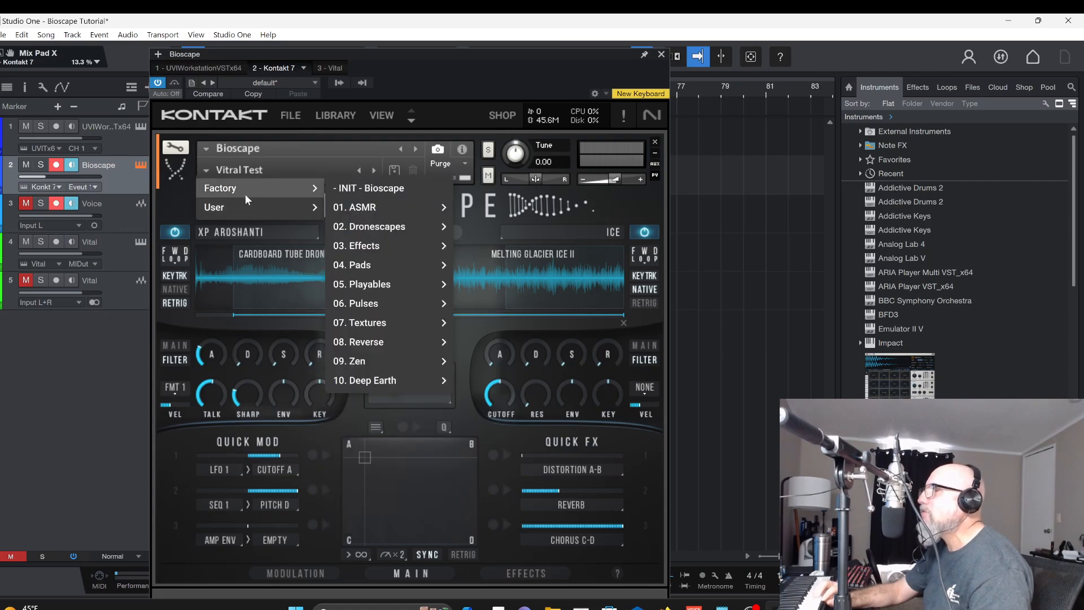
pyautogui.click(170, 205)
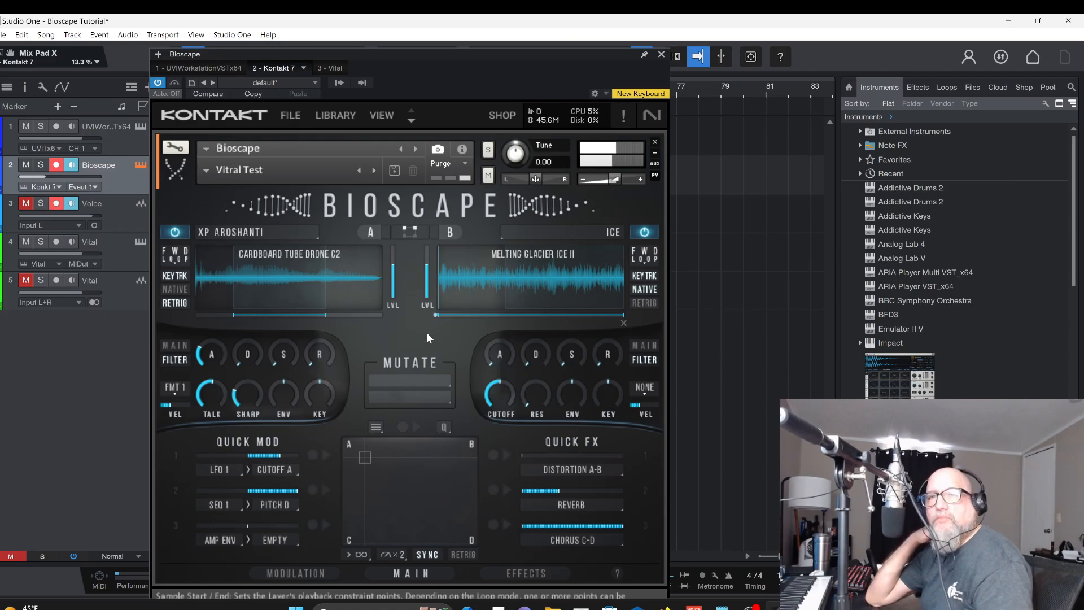
# - Show layers C and D and apply the Mutate presets Droned and Lifeform
pyautogui.click(401, 229)
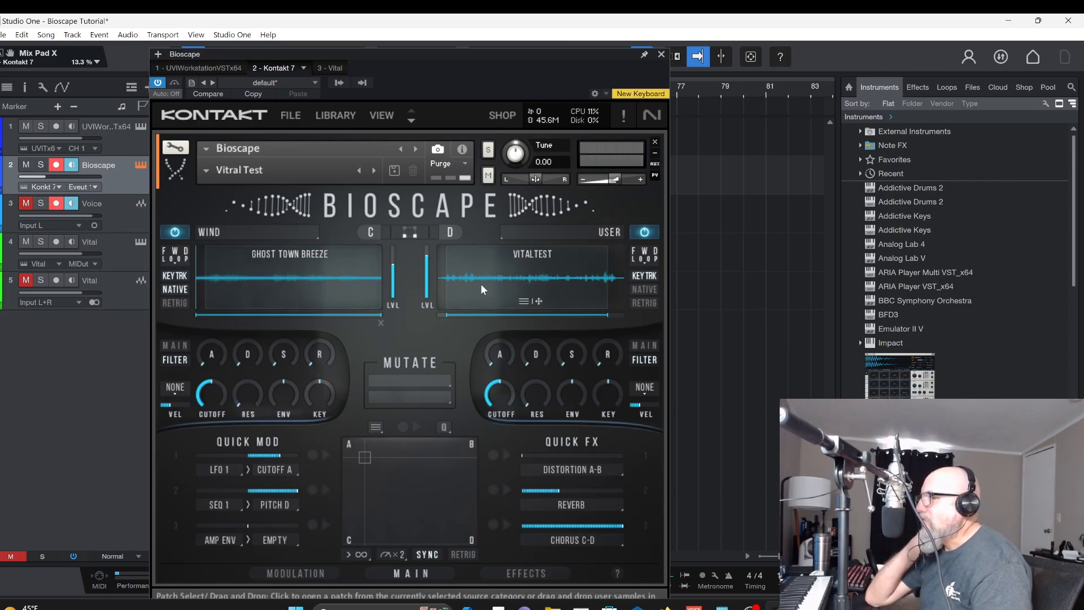
pyautogui.click(413, 381)
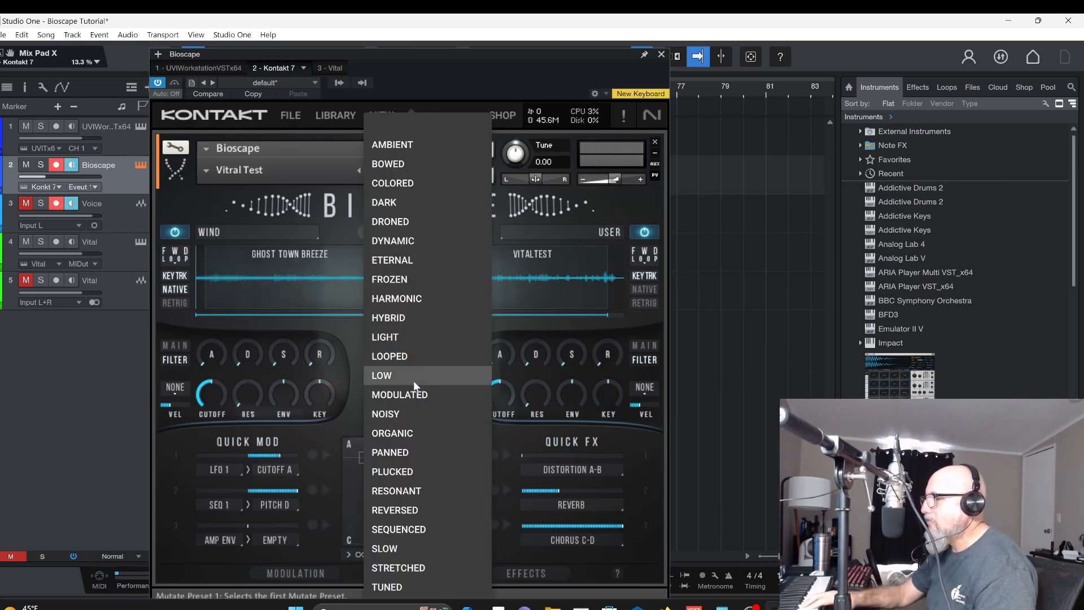
pyautogui.click(401, 222)
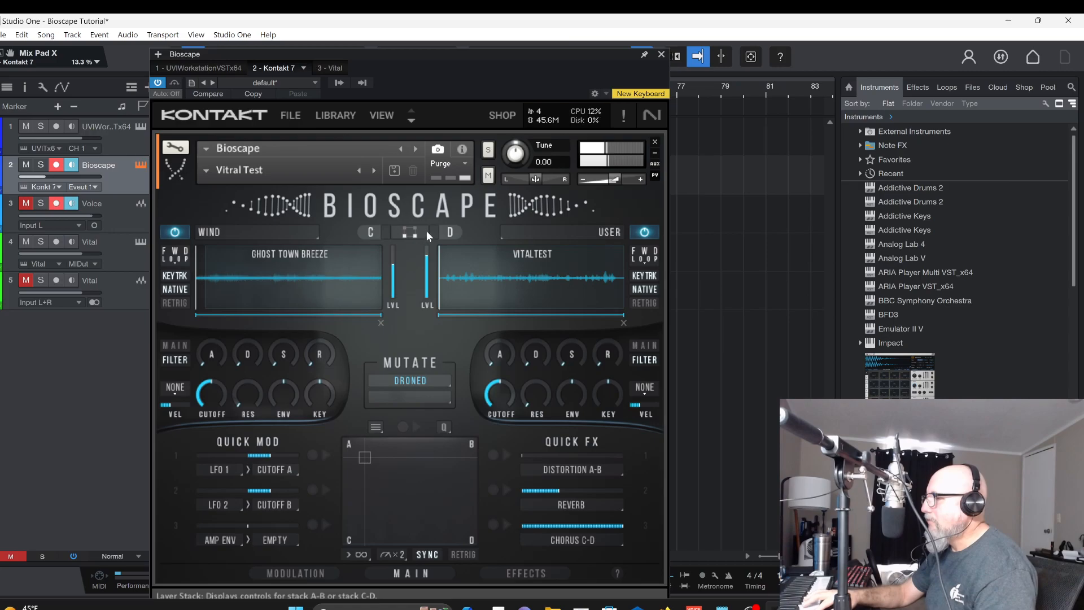
pyautogui.click(412, 398)
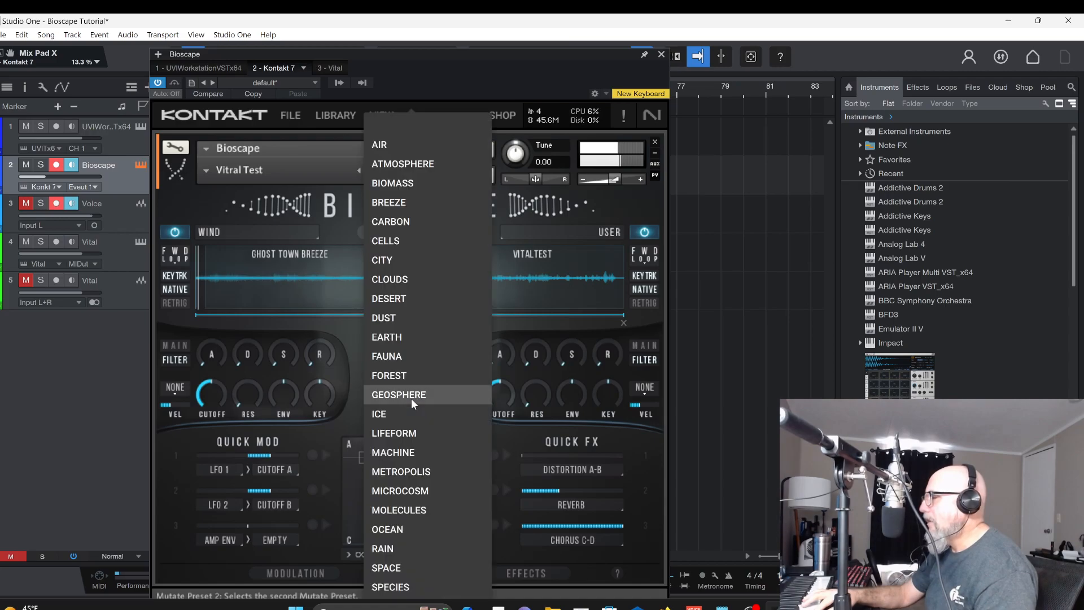
pyautogui.click(404, 433)
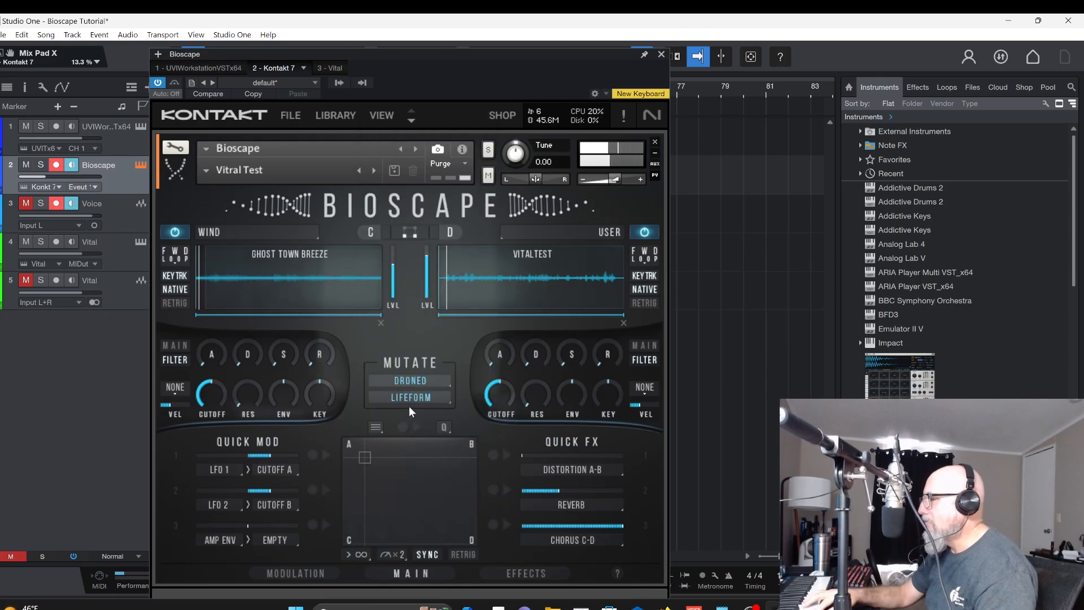
# - Move the mixing pad near the center, at 51.9% on X, and set layer C's level to 2.3 dB
pyautogui.moveTo(363, 455); pyautogui.dragTo(411, 487)
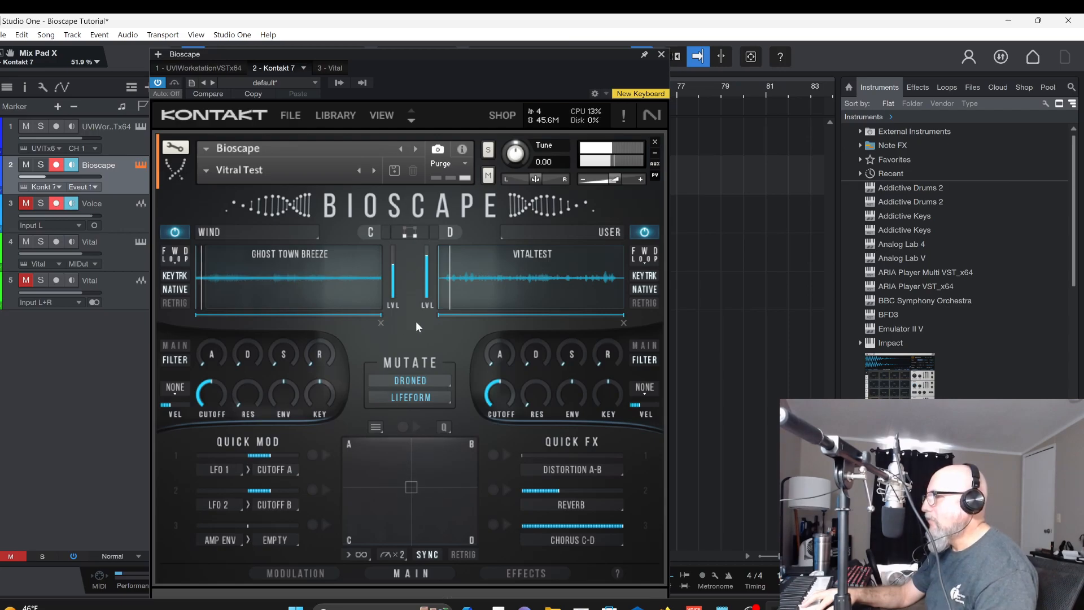
pyautogui.moveTo(393, 268); pyautogui.dragTo(393, 265)
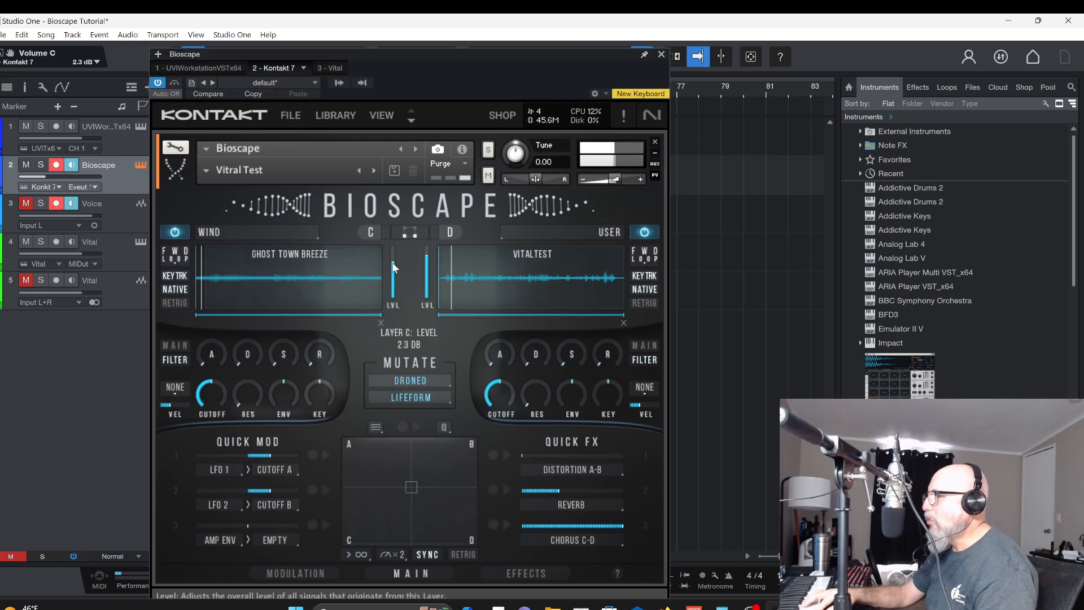